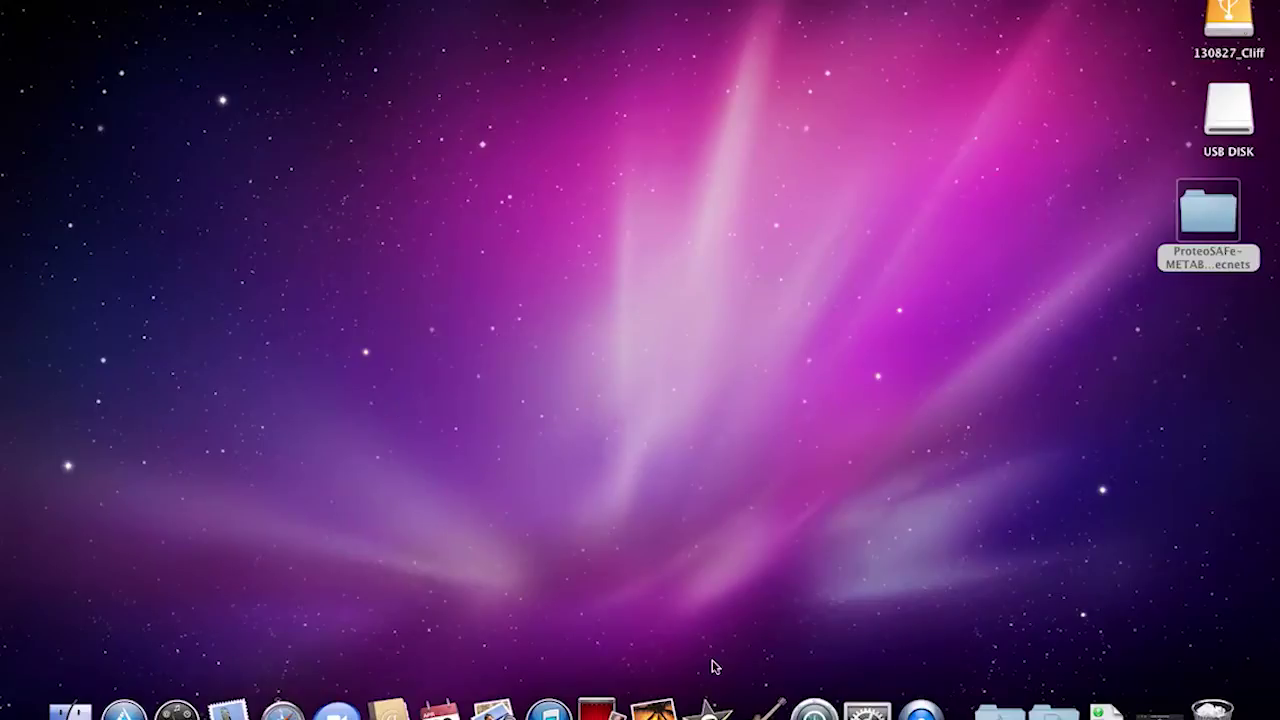
Load gnps.ucsd.edu in Safari and log in with the user's GNPS account credentials
left_click(282, 710)
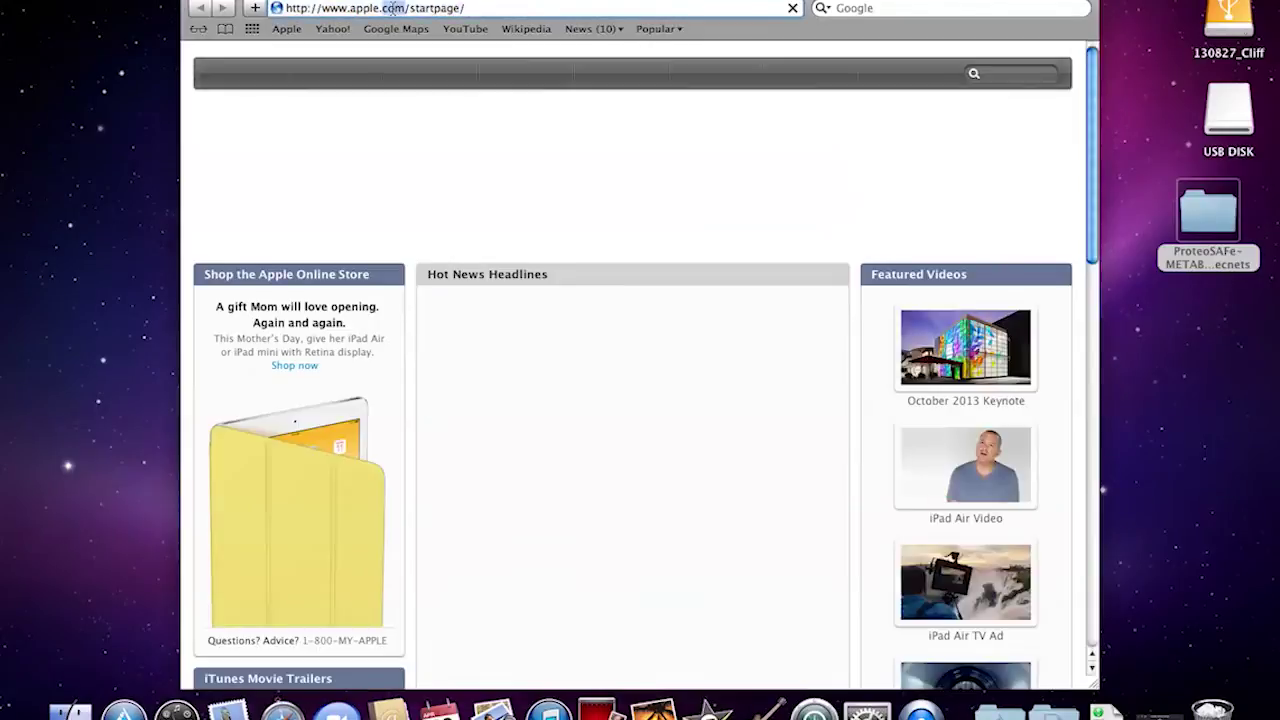
left_click(393, 8)
type("gnps.ucsd.edu/")
key("Return")
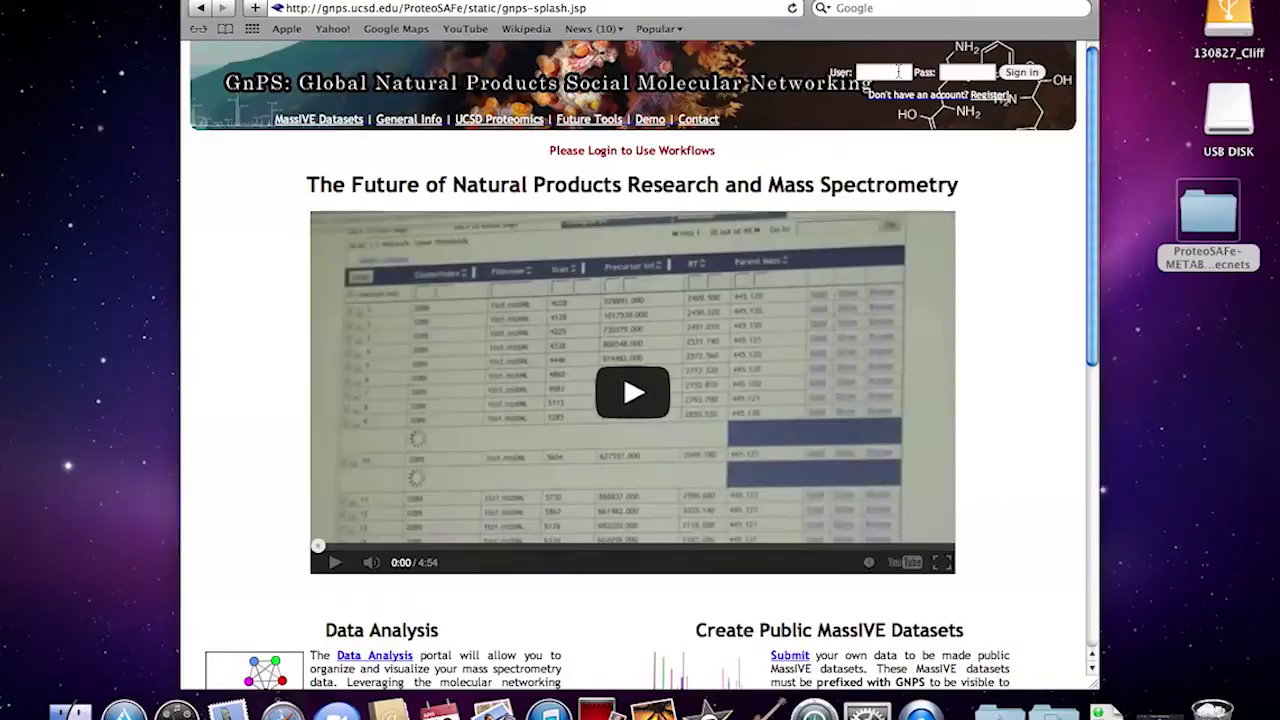
left_click(898, 72)
key("Tab")
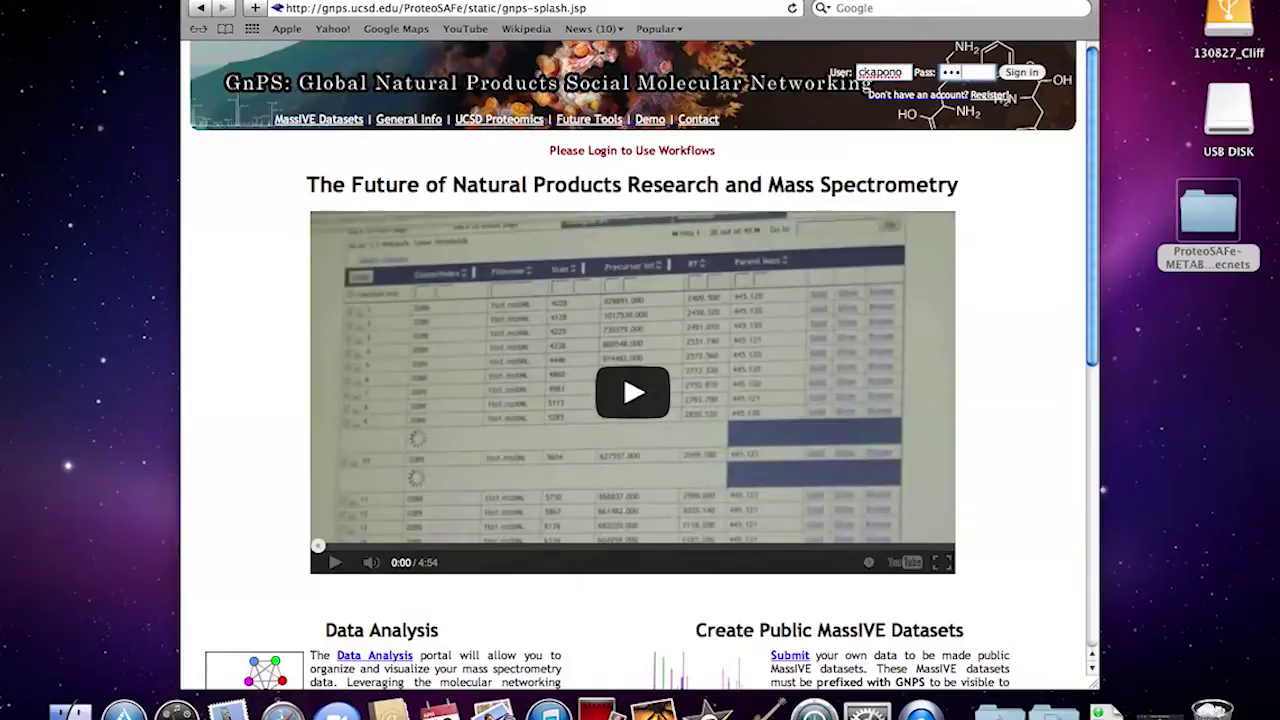
key("Return")
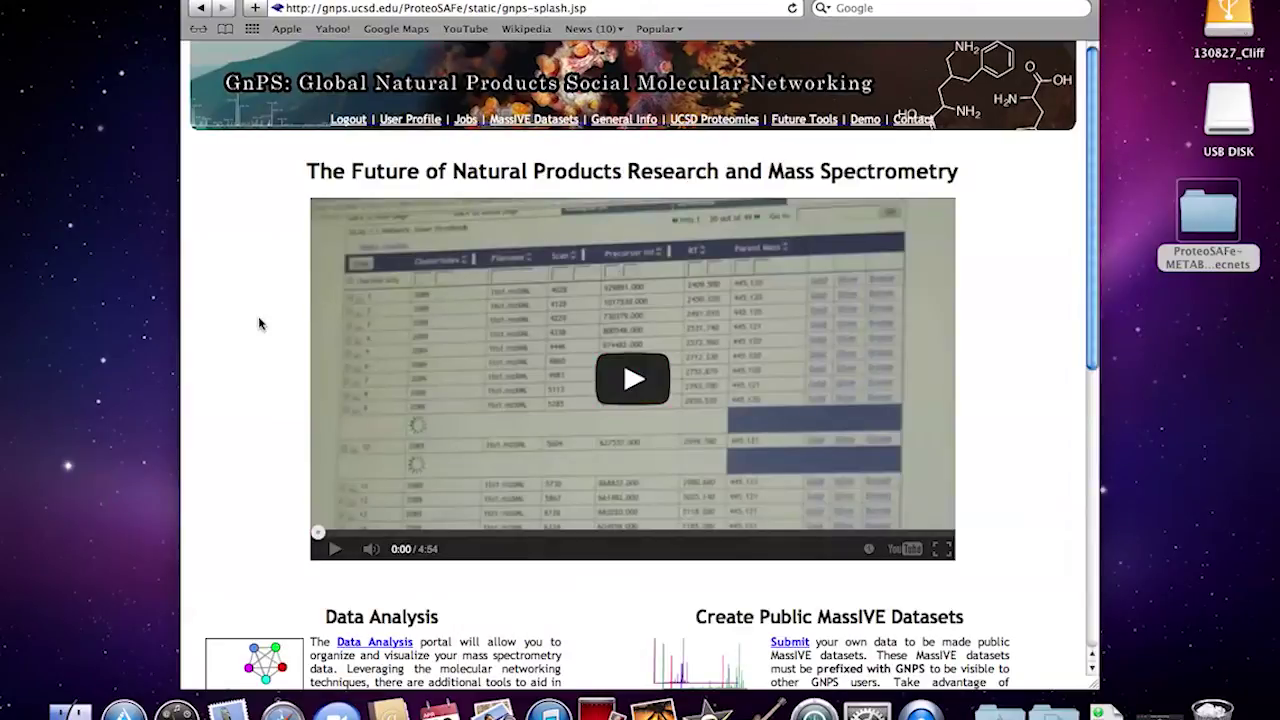
Open the Coral Algae Molecular Network Tutorial job from Jobs and view its spectrum-grouped results
left_click(468, 121)
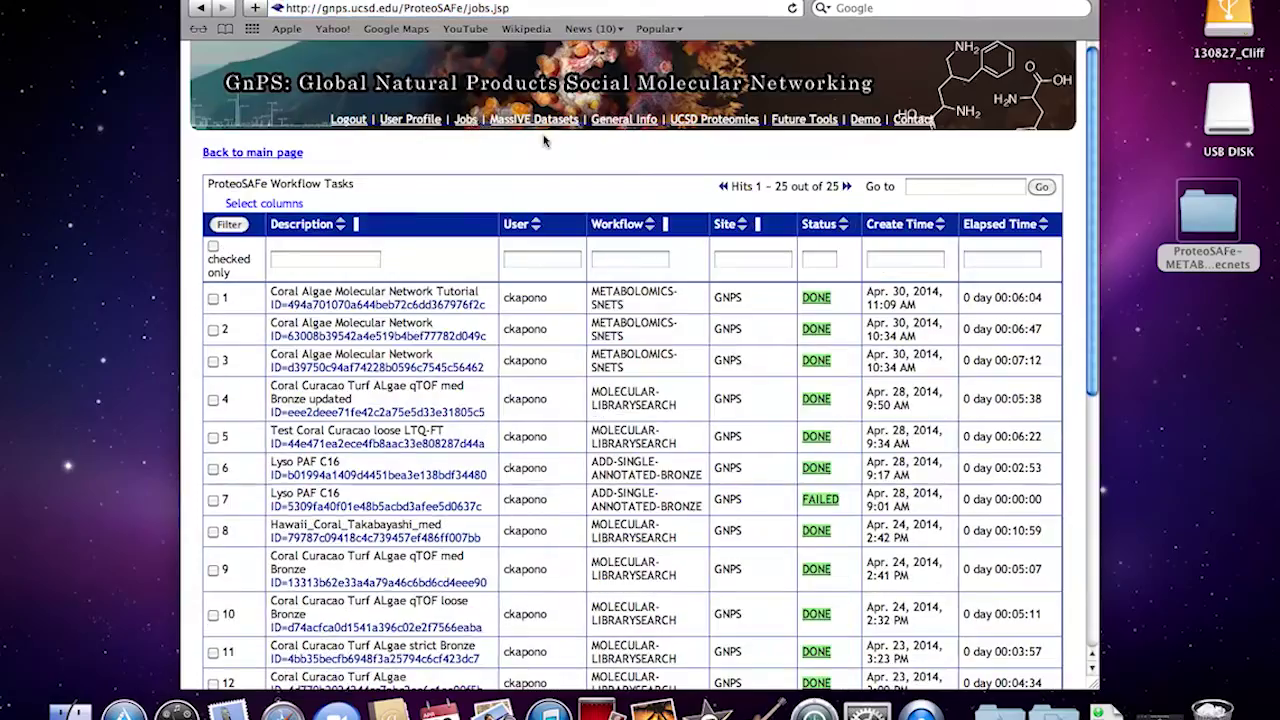
left_click(816, 298)
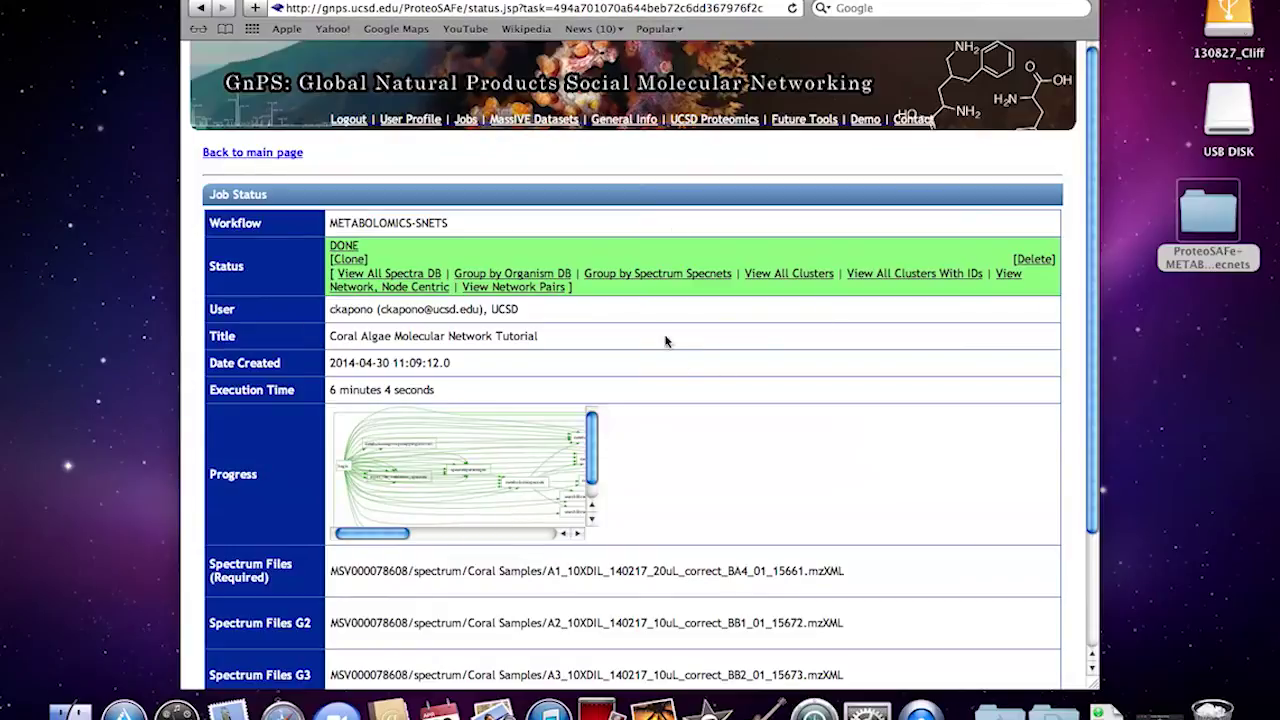
left_click(716, 271)
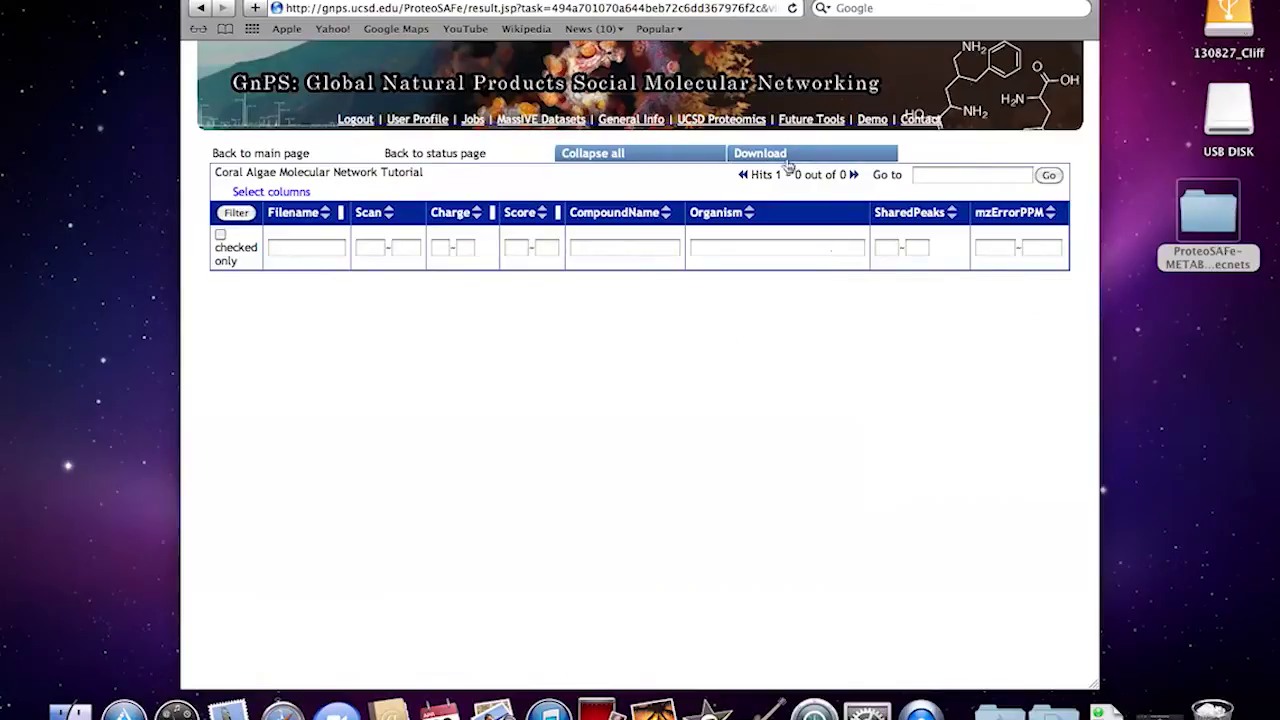
Check the downloaded ProteoSAFe results folder on the desktop, then quit Safari
left_click(765, 155)
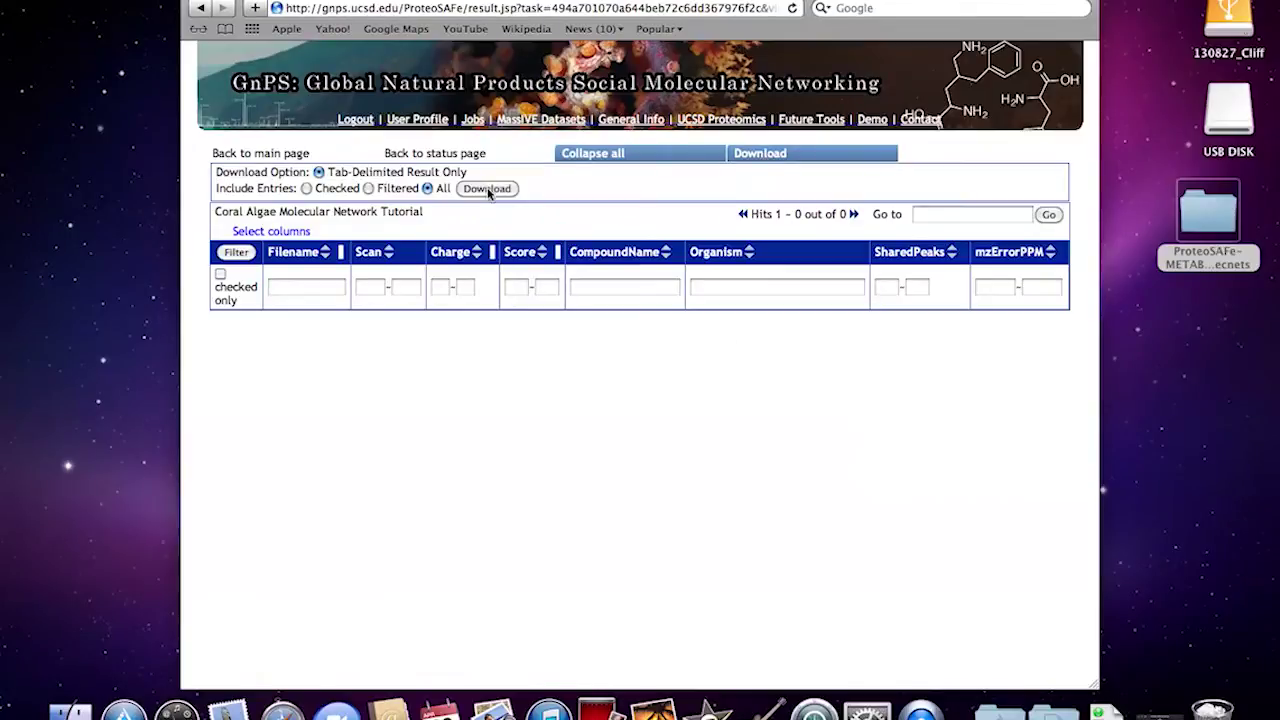
mouse_move(1212, 226)
left_mouse_down()
mouse_move(1194, 228)
mouse_move(1212, 236)
left_mouse_up()
double_click(1210, 225)
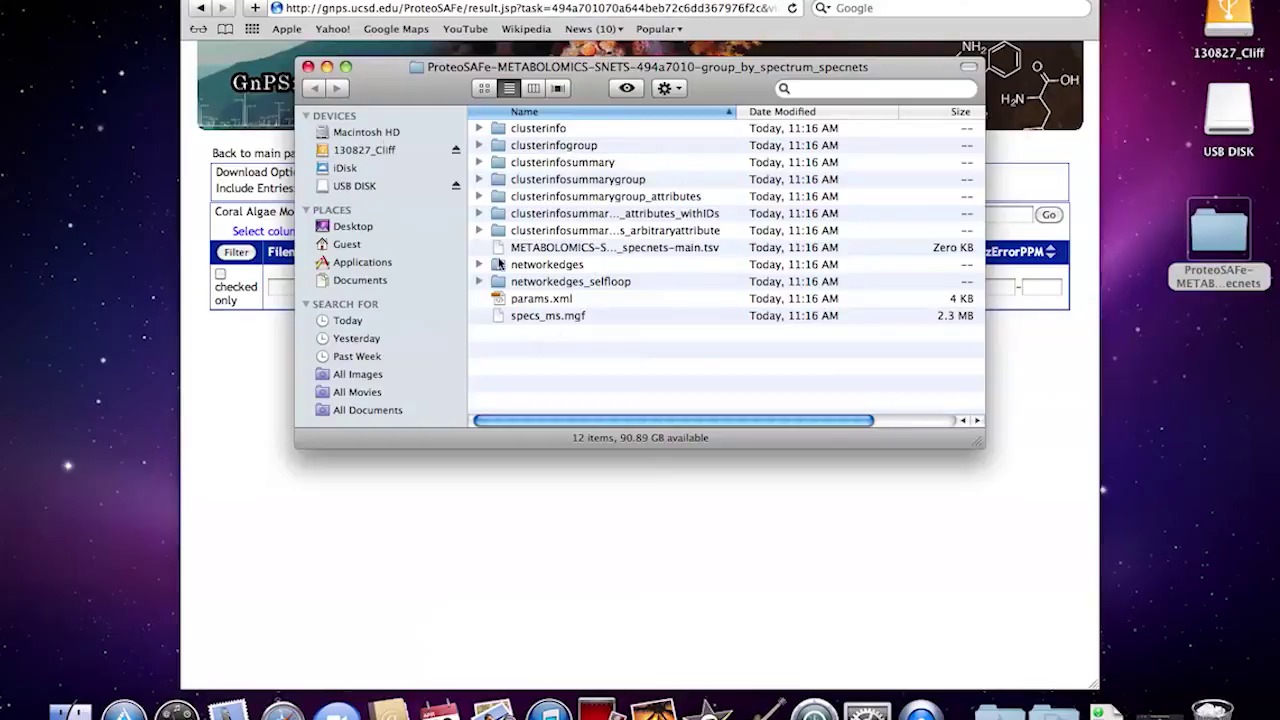
left_click(308, 67)
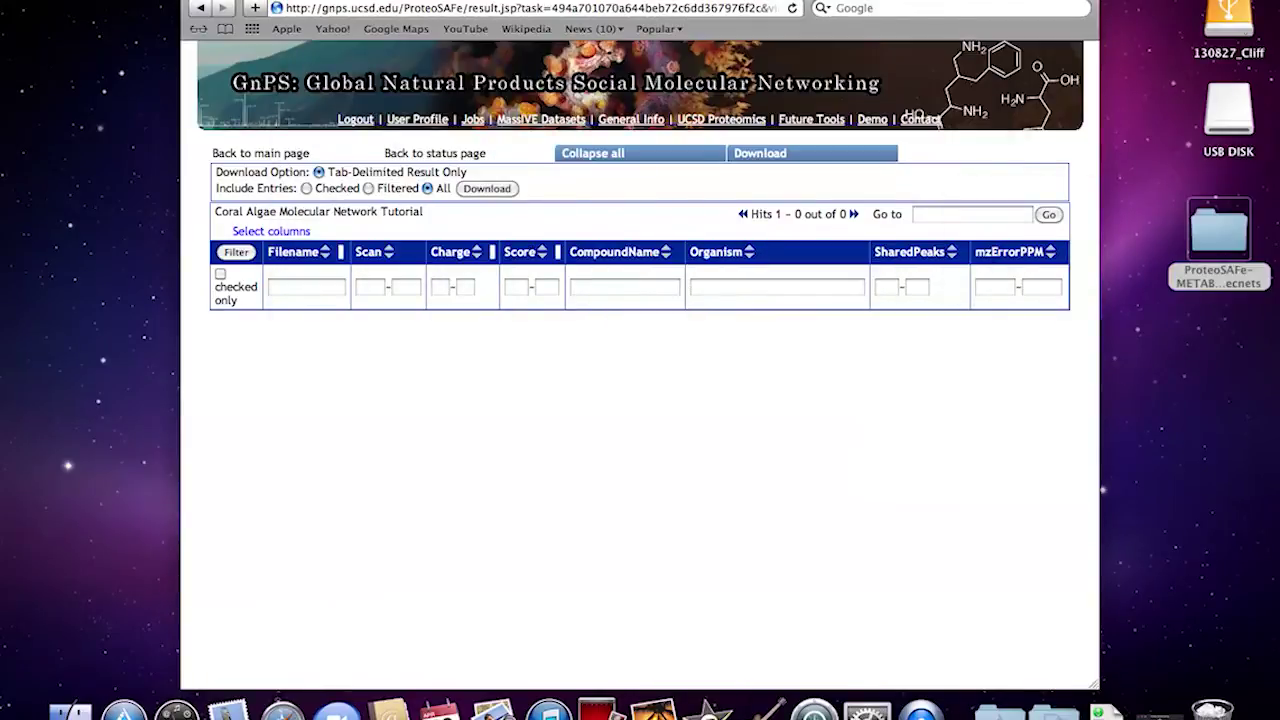
key("super+q")
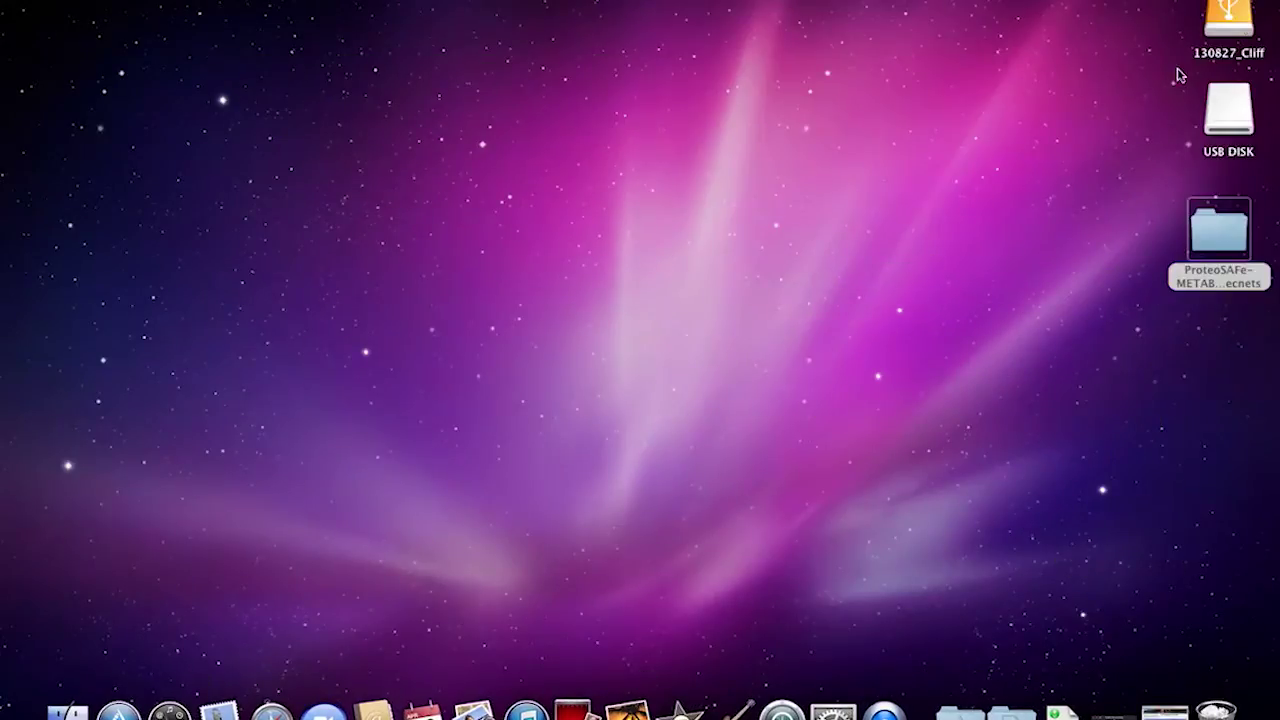
Launch Cytoscape from the Applications Cytoscape_v2.8.3 folder and dismiss the 3DScapeCS tutorial window
left_click(960, 708)
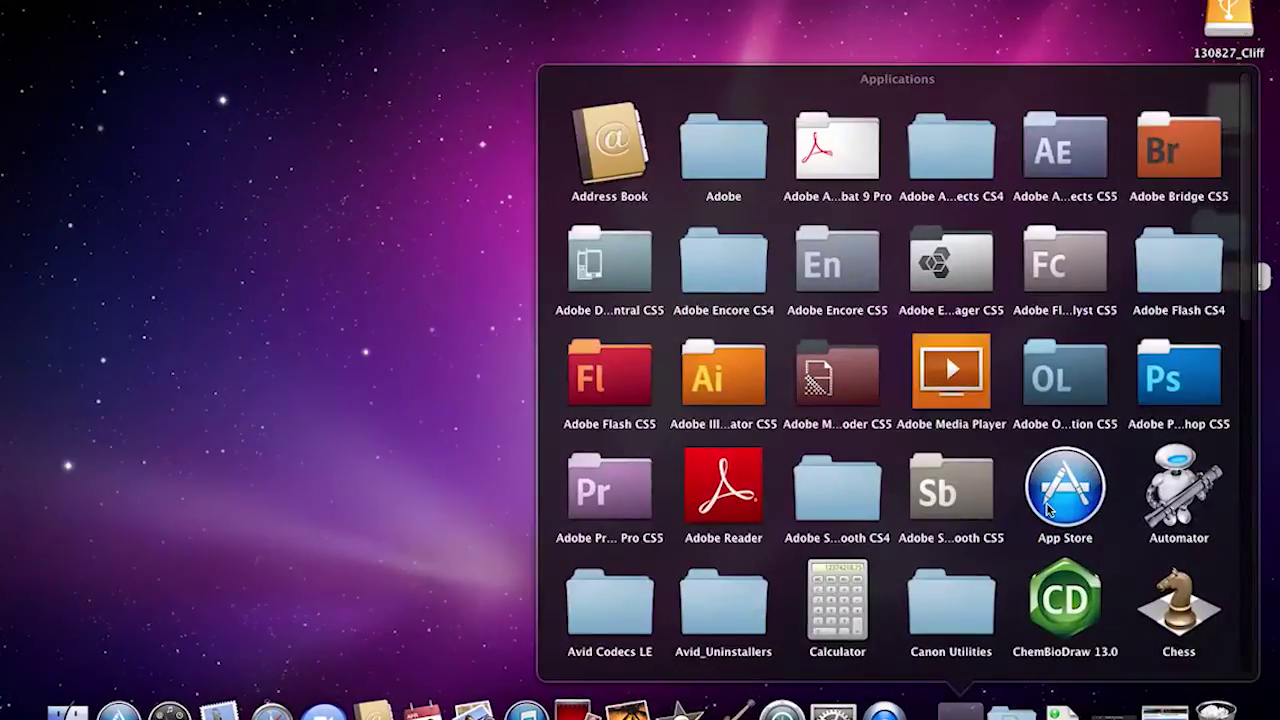
scroll(967, 480, "down", 10)
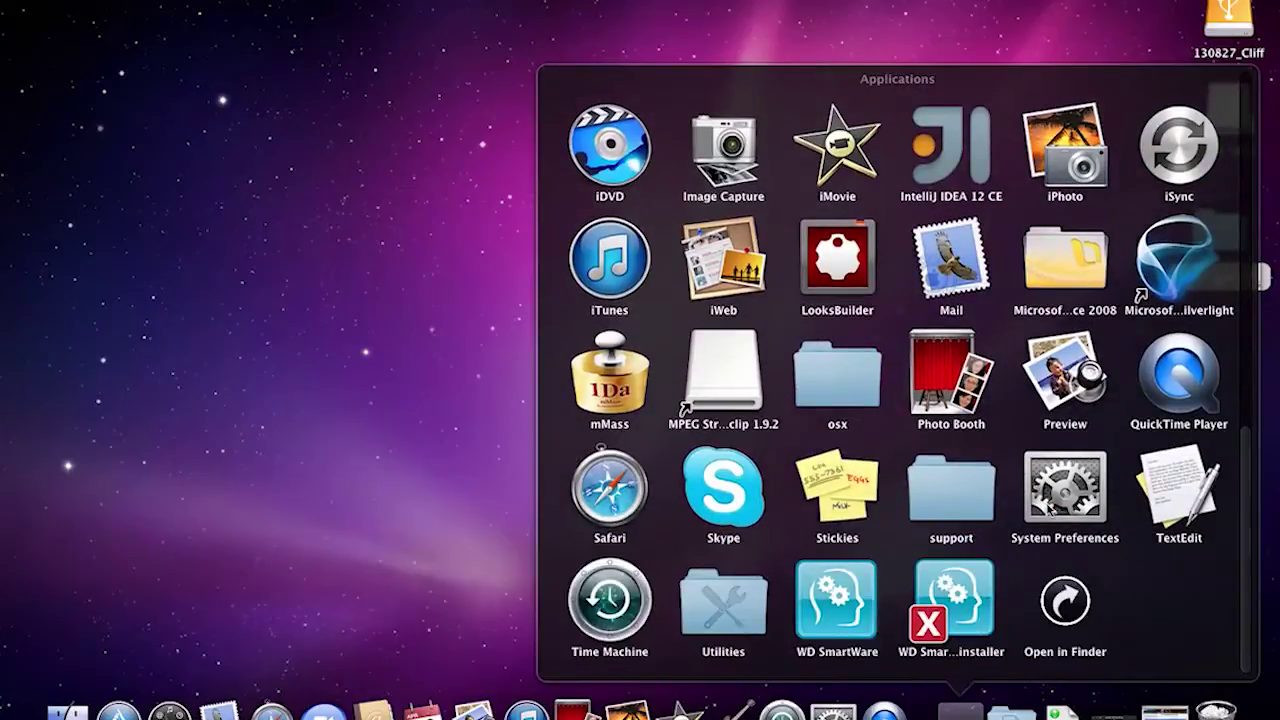
scroll(877, 452, "up", 10)
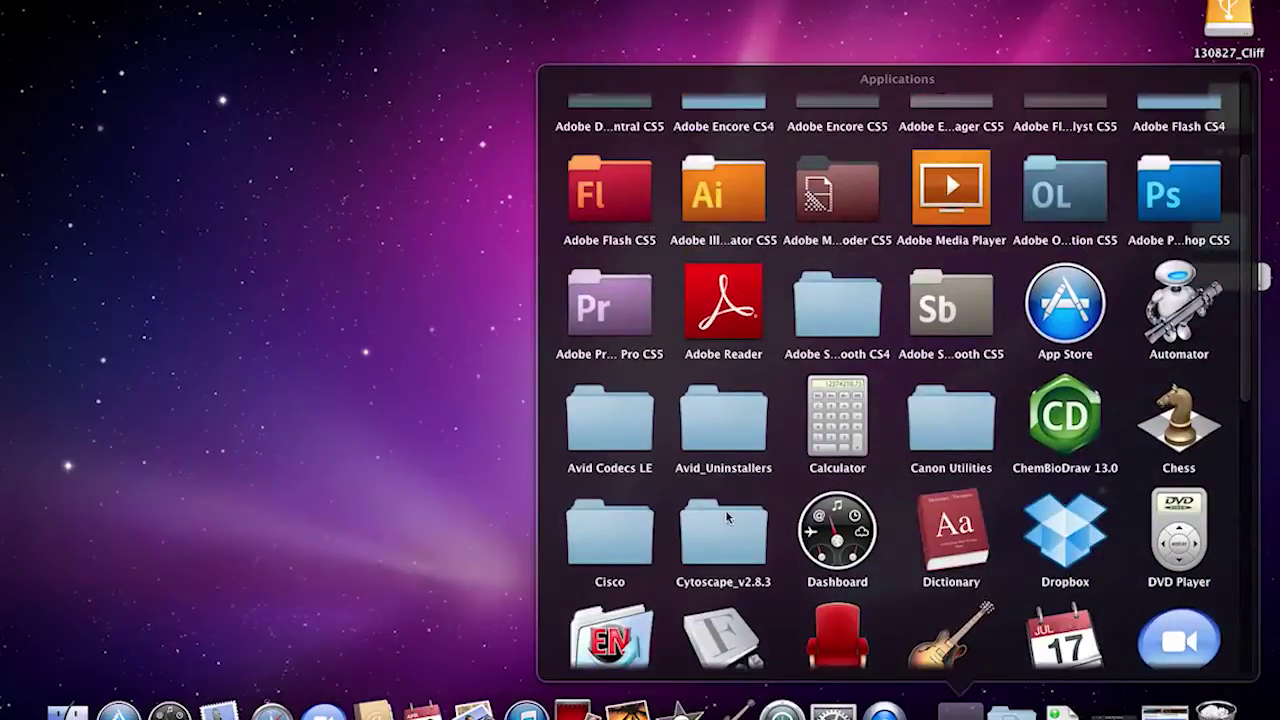
left_click(725, 522)
left_click(612, 372)
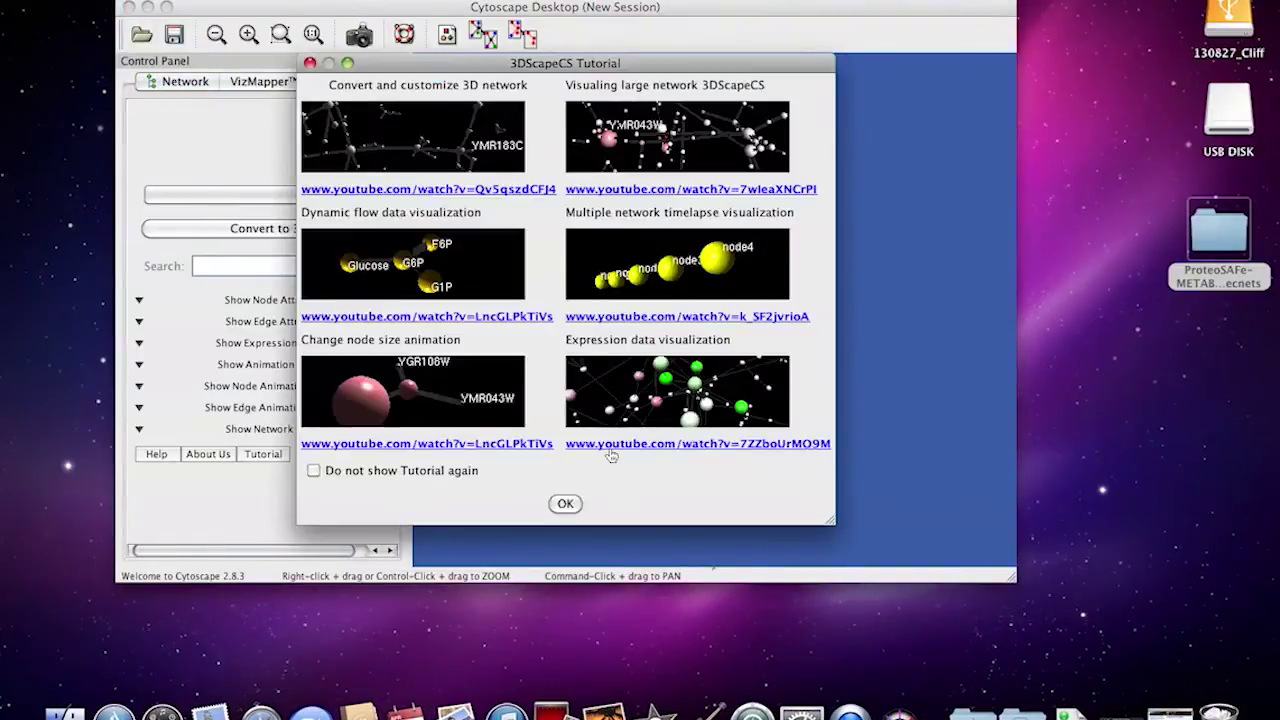
left_click(565, 503)
Start a File > Import > Network from Table import
left_click(60, 0)
mouse_move(140, 0)
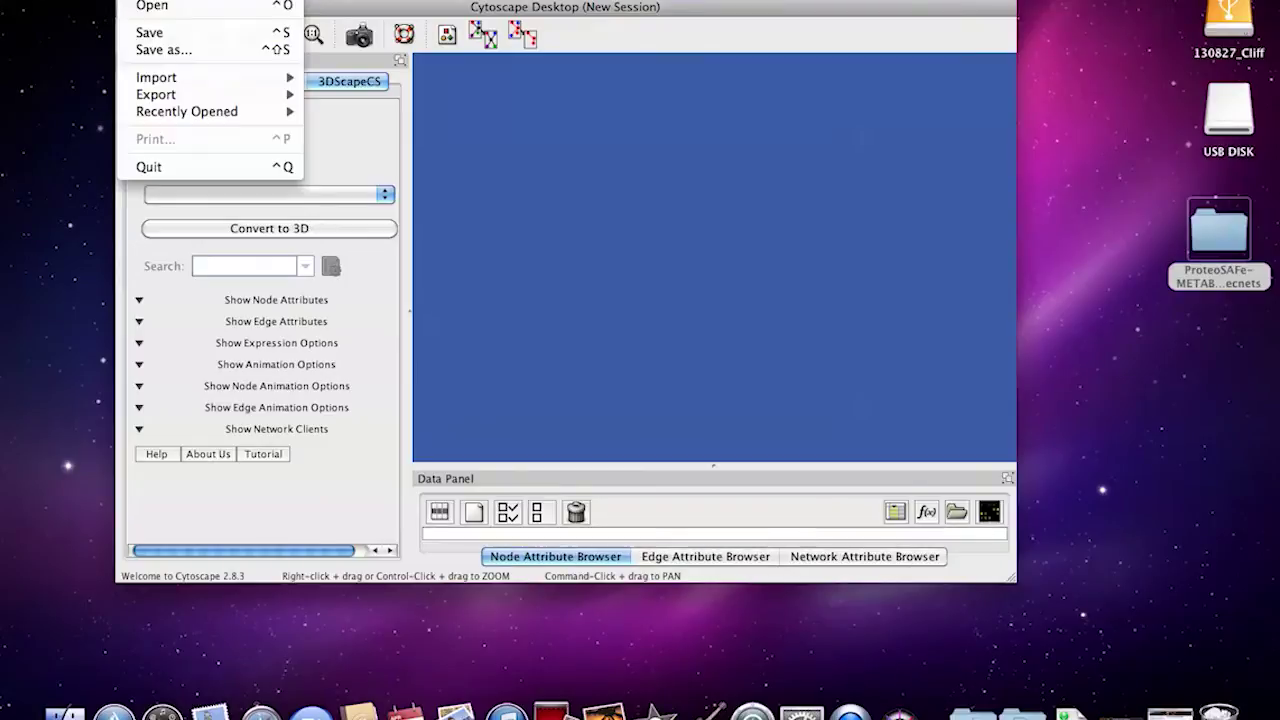
mouse_move(190, 77)
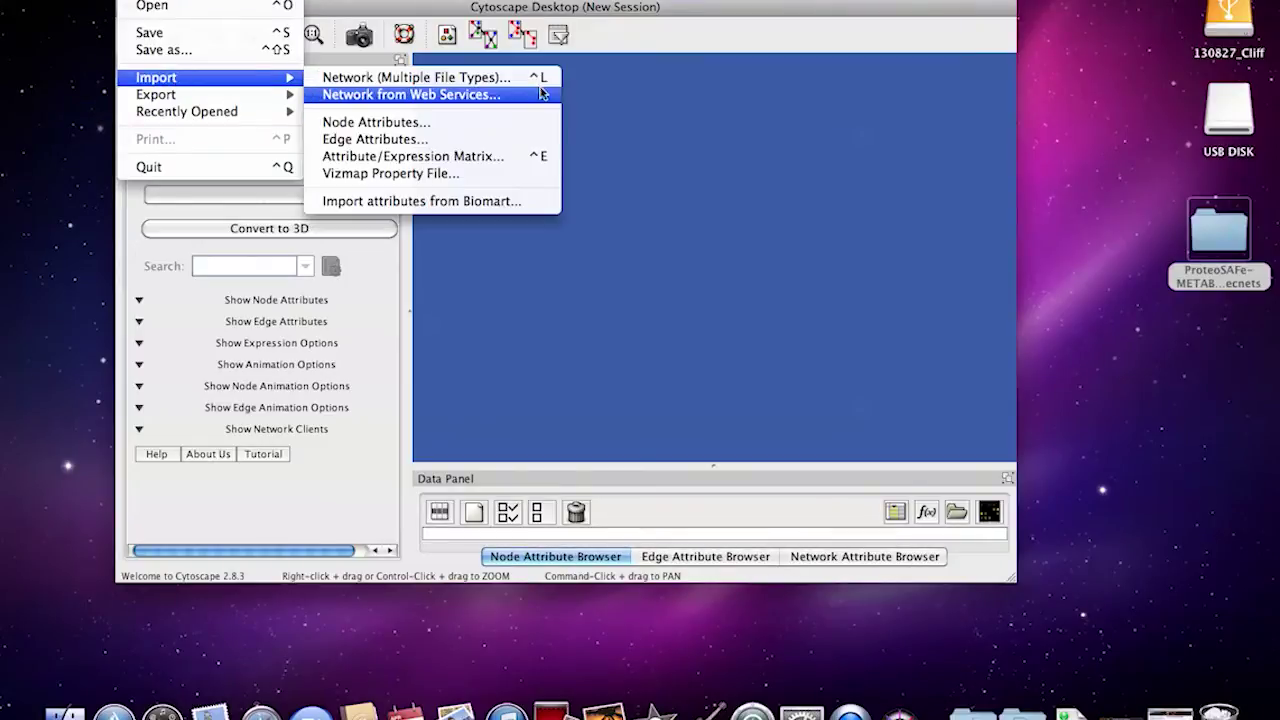
key("Escape")
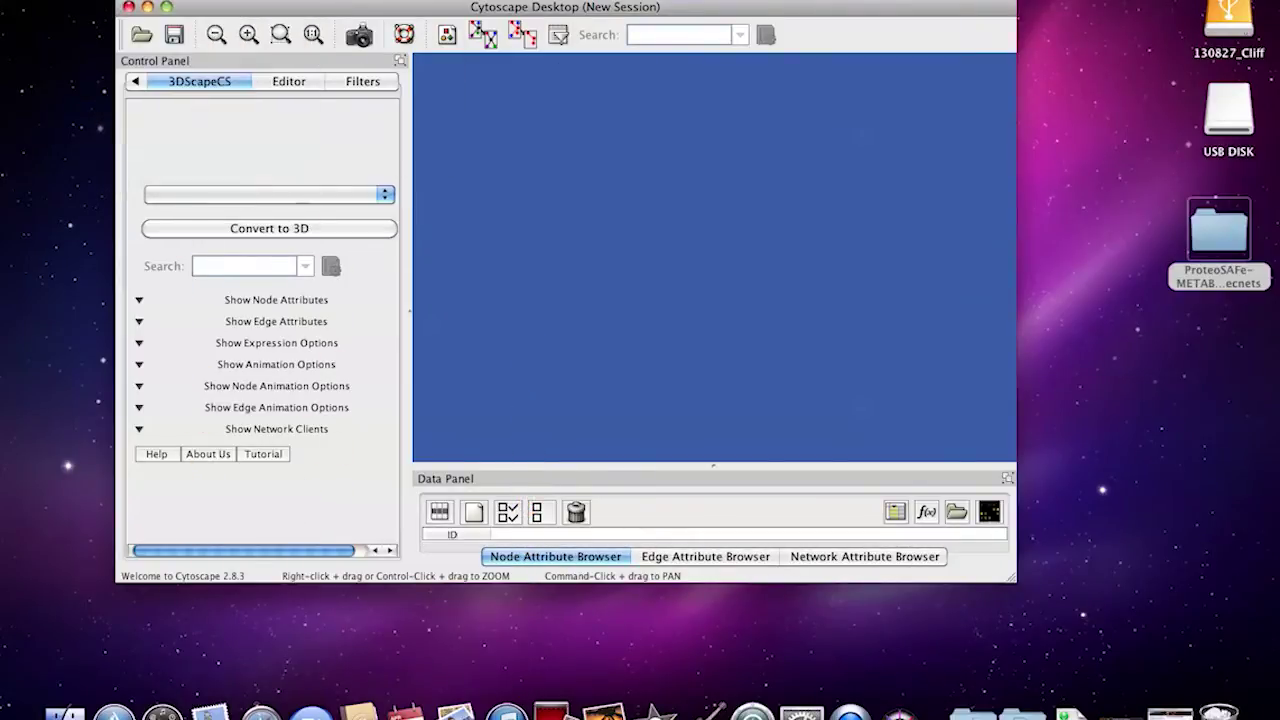
left_click(140, 0)
mouse_move(190, 77)
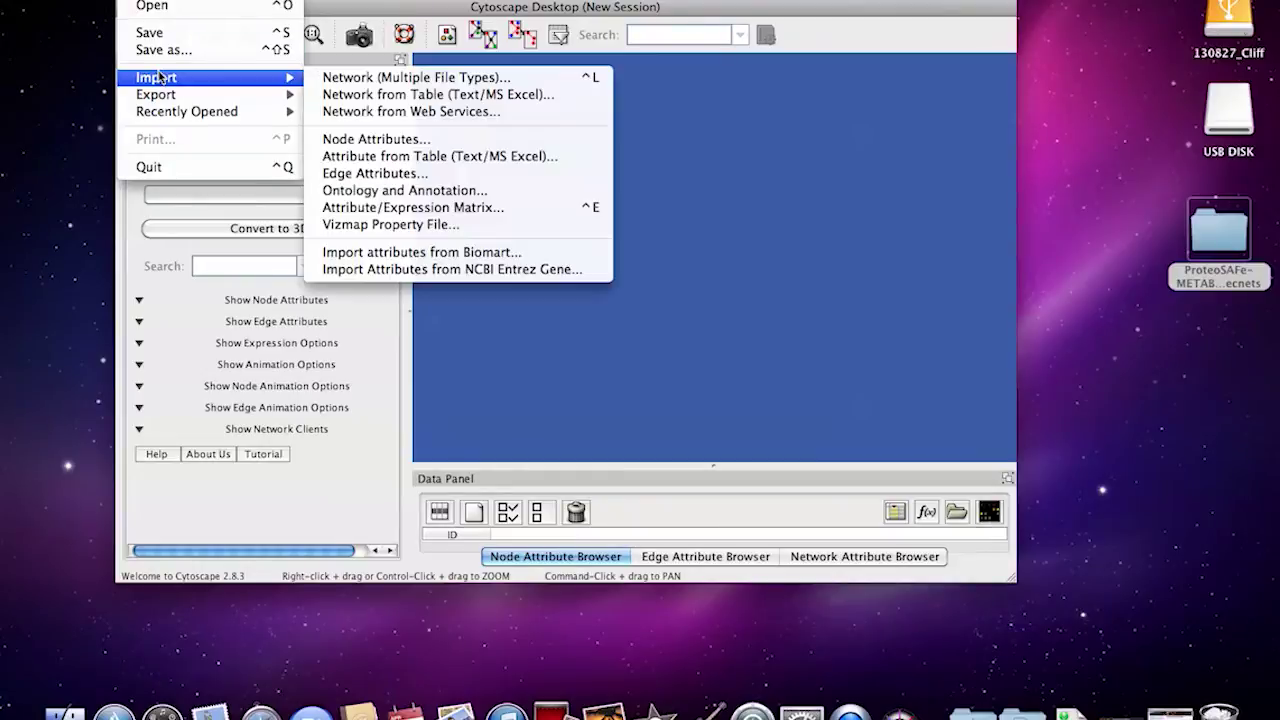
left_click(457, 94)
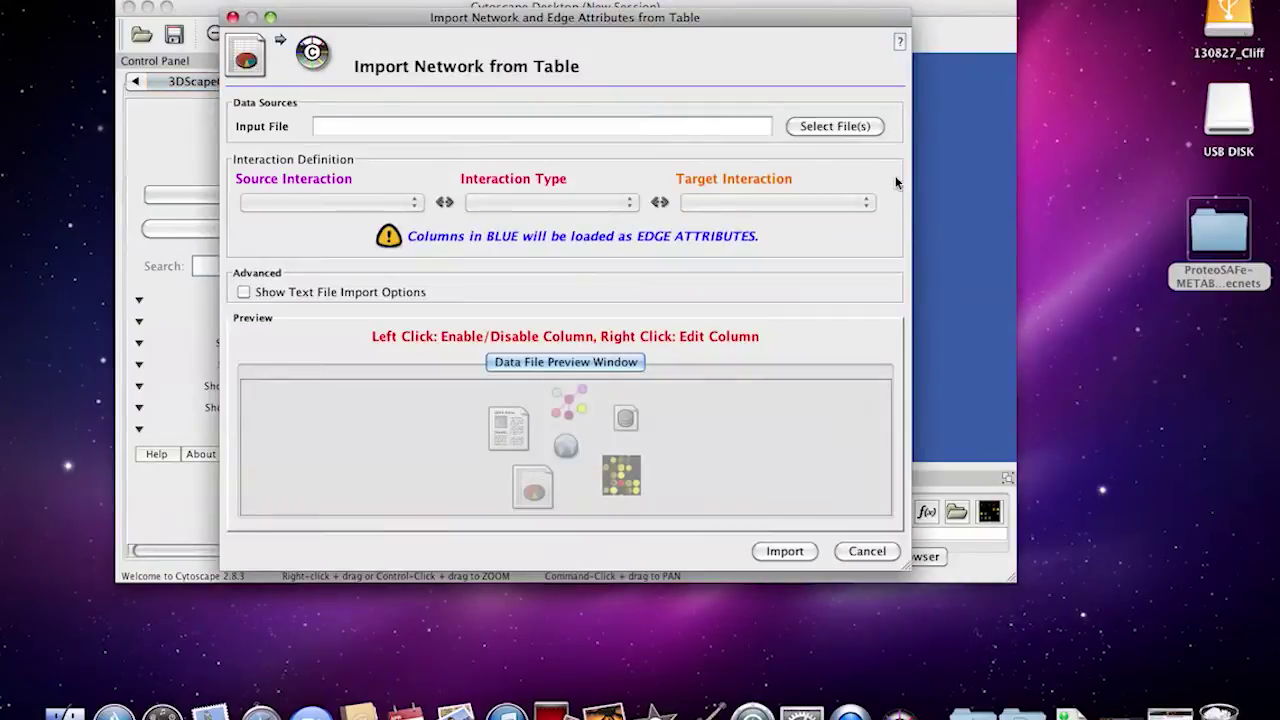
Select the .pairsinfo file in the Desktop ProteoSAFe networkedges_selfloop folder as input
left_click(835, 126)
left_click(500, 110)
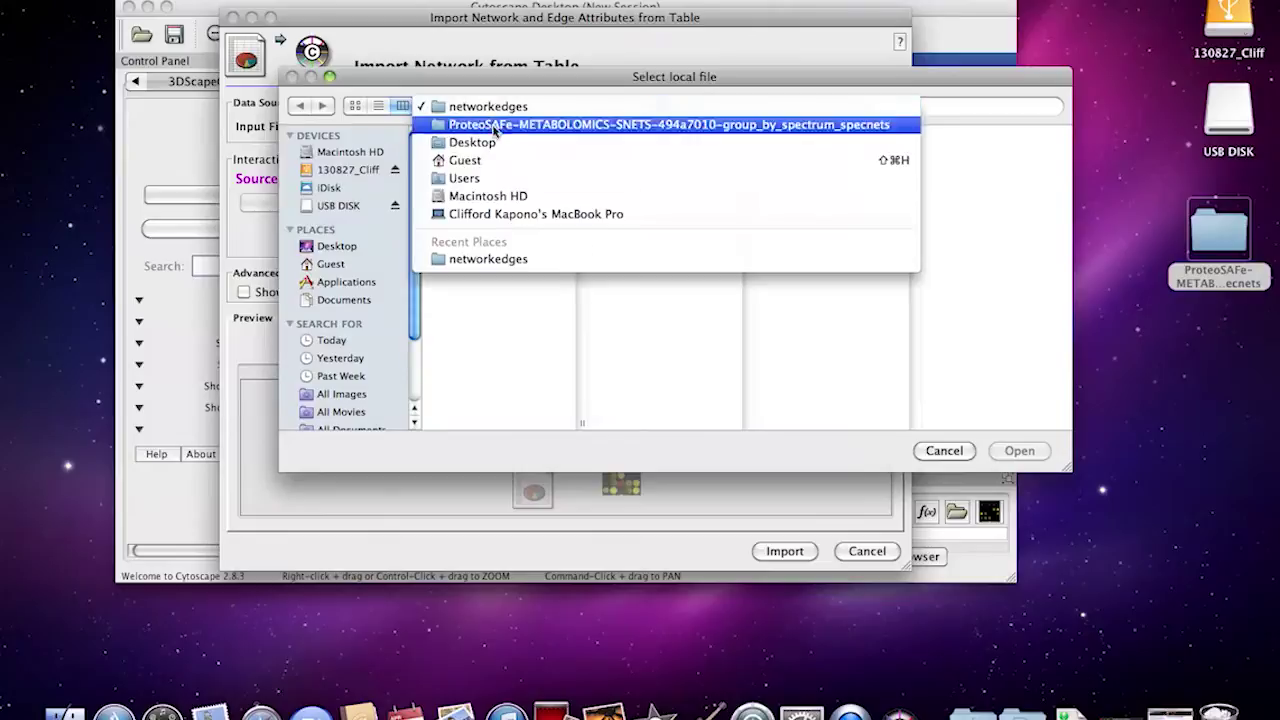
left_click(478, 150)
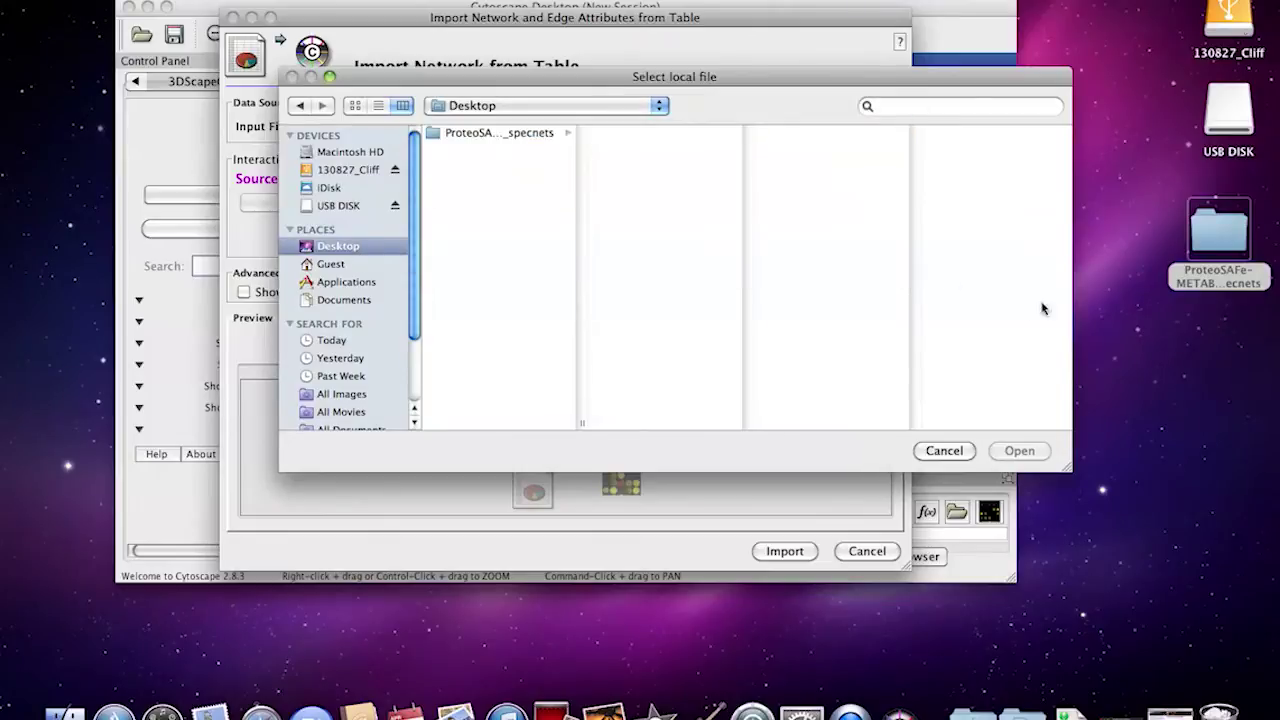
left_click(450, 136)
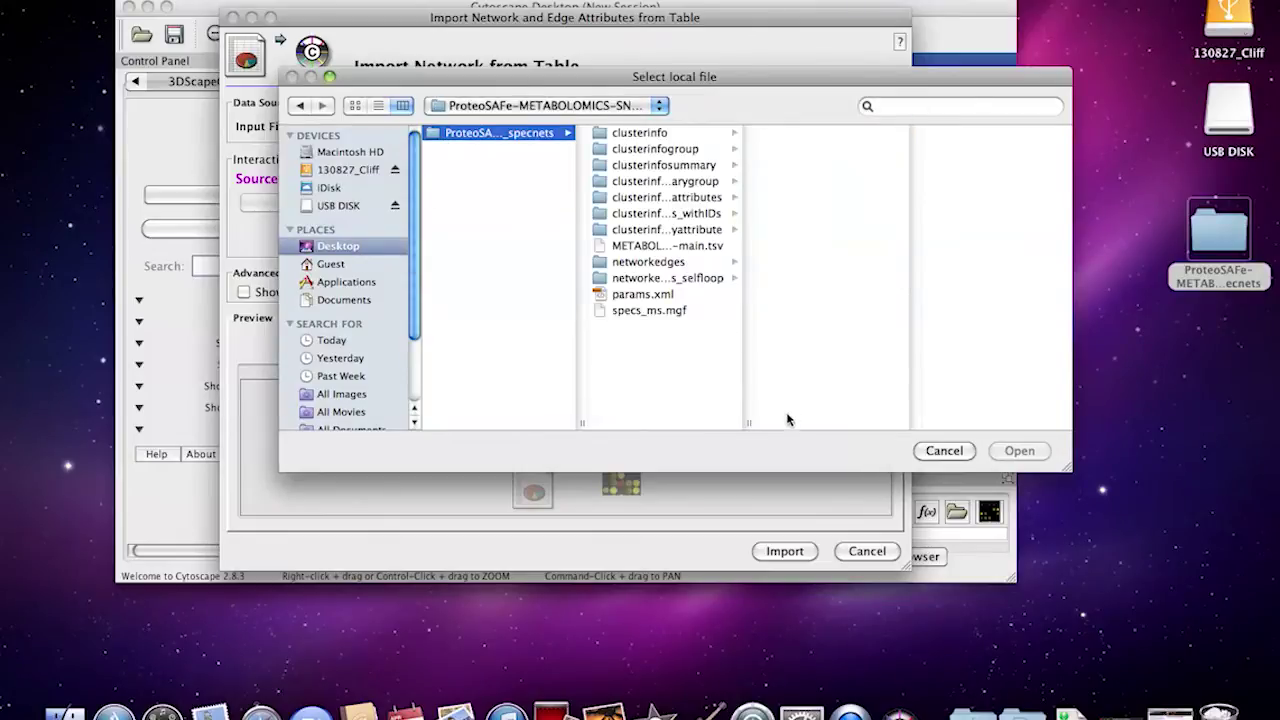
left_click_drag(749, 424, 929, 424)
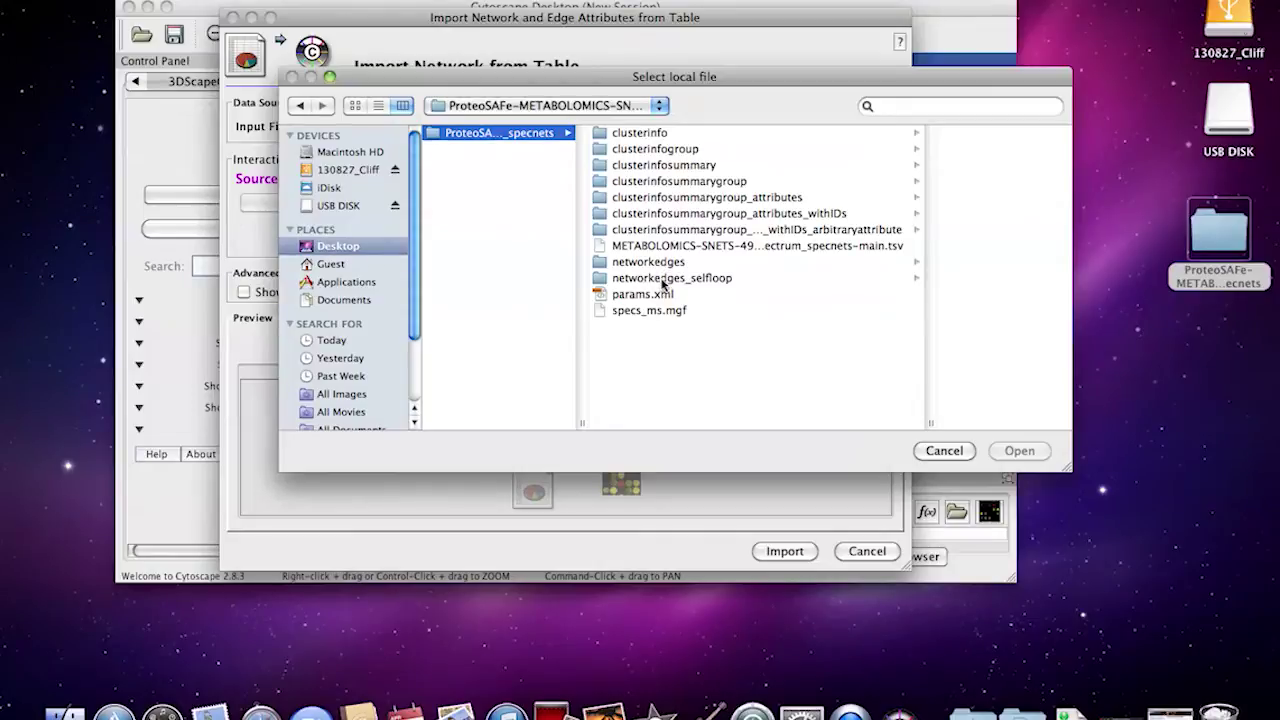
left_click(662, 281)
left_click(1009, 133)
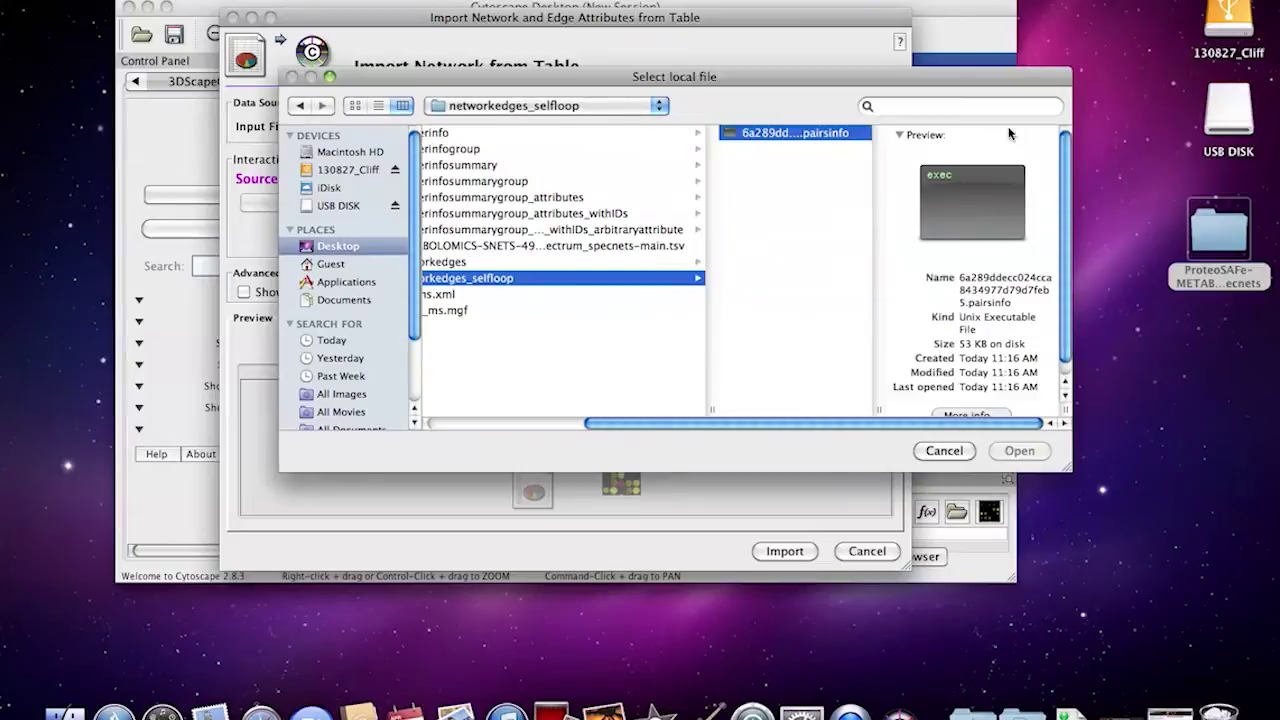
left_click(1017, 451)
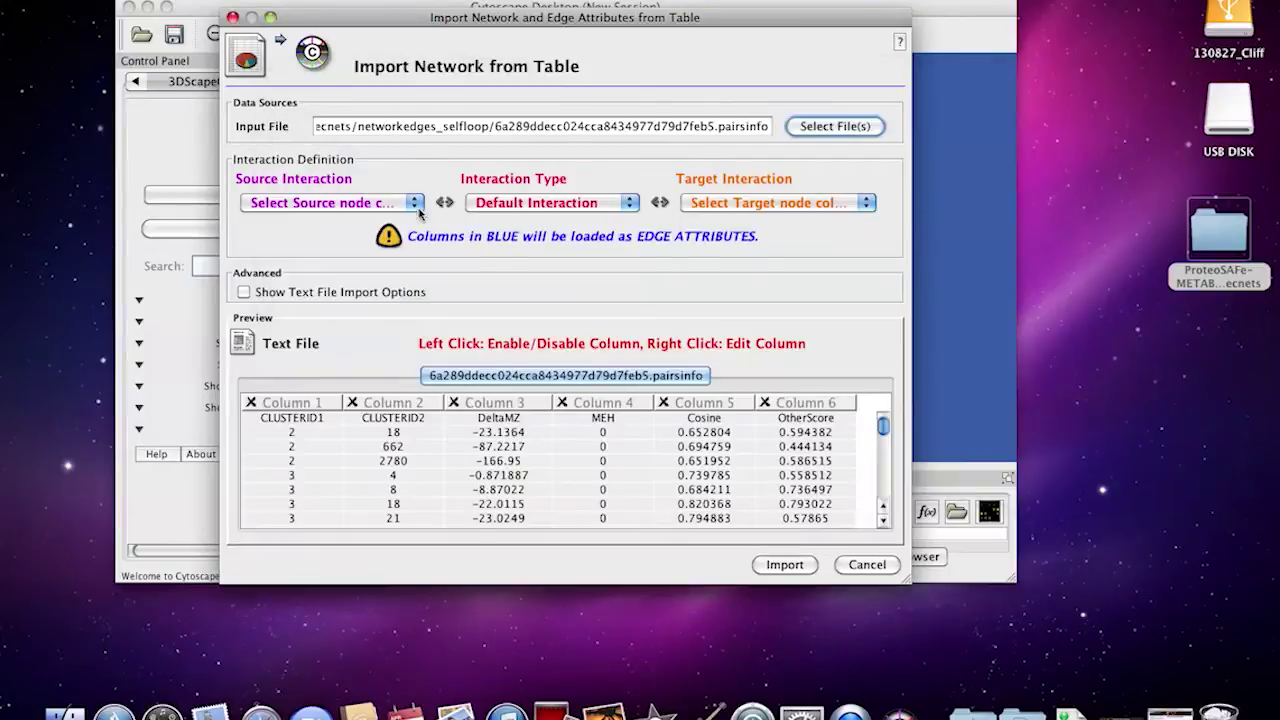
Set Column 1 as the source interaction and Column 2 as the target interaction
left_click(414, 206)
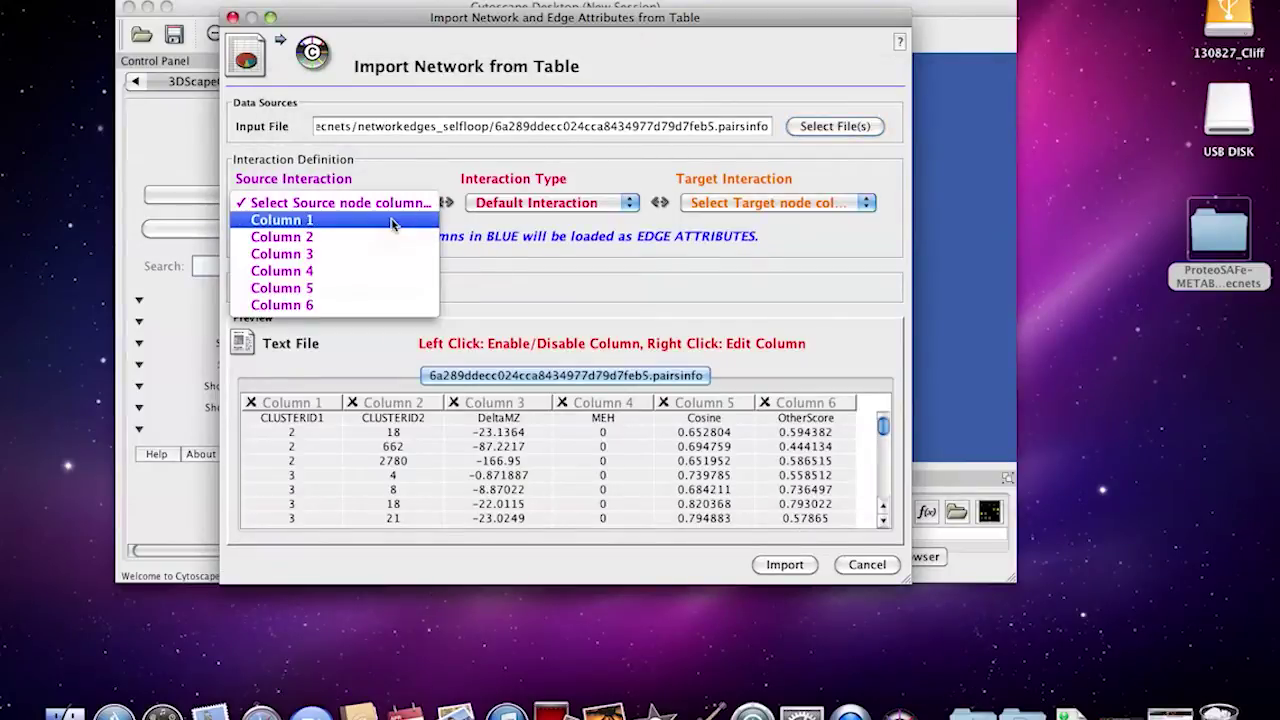
left_click(393, 221)
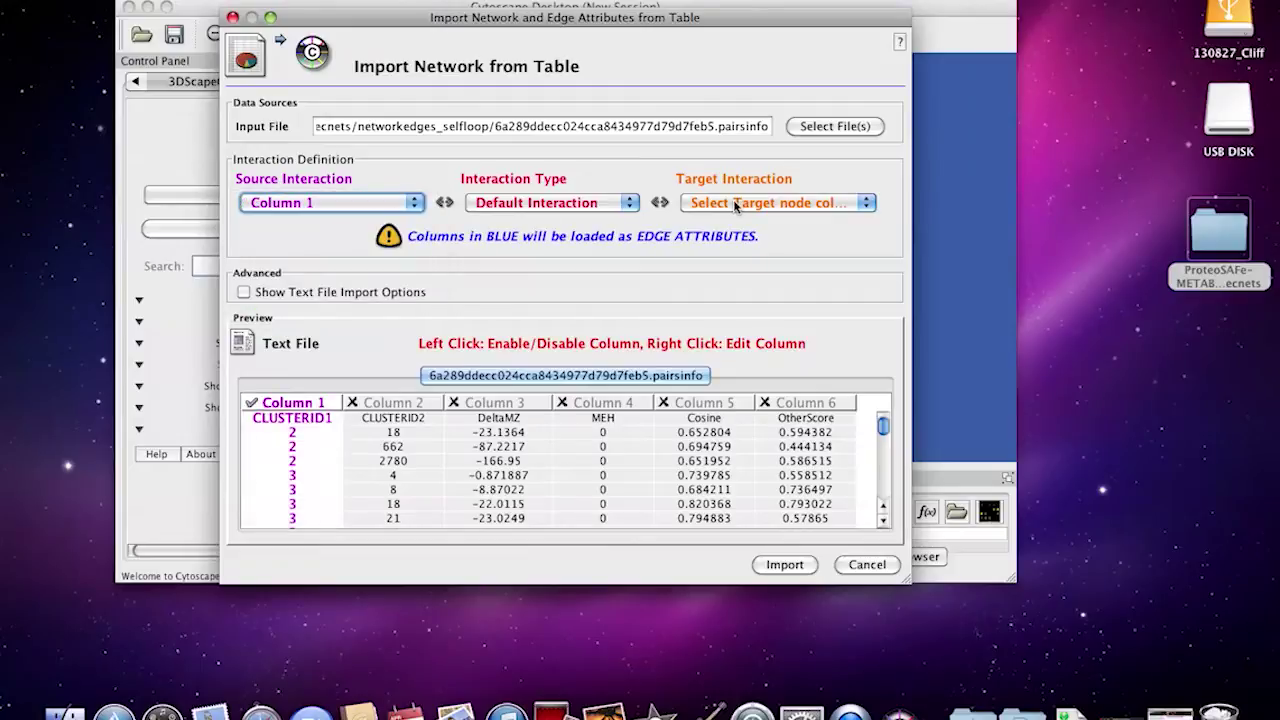
left_click(735, 205)
left_click(734, 238)
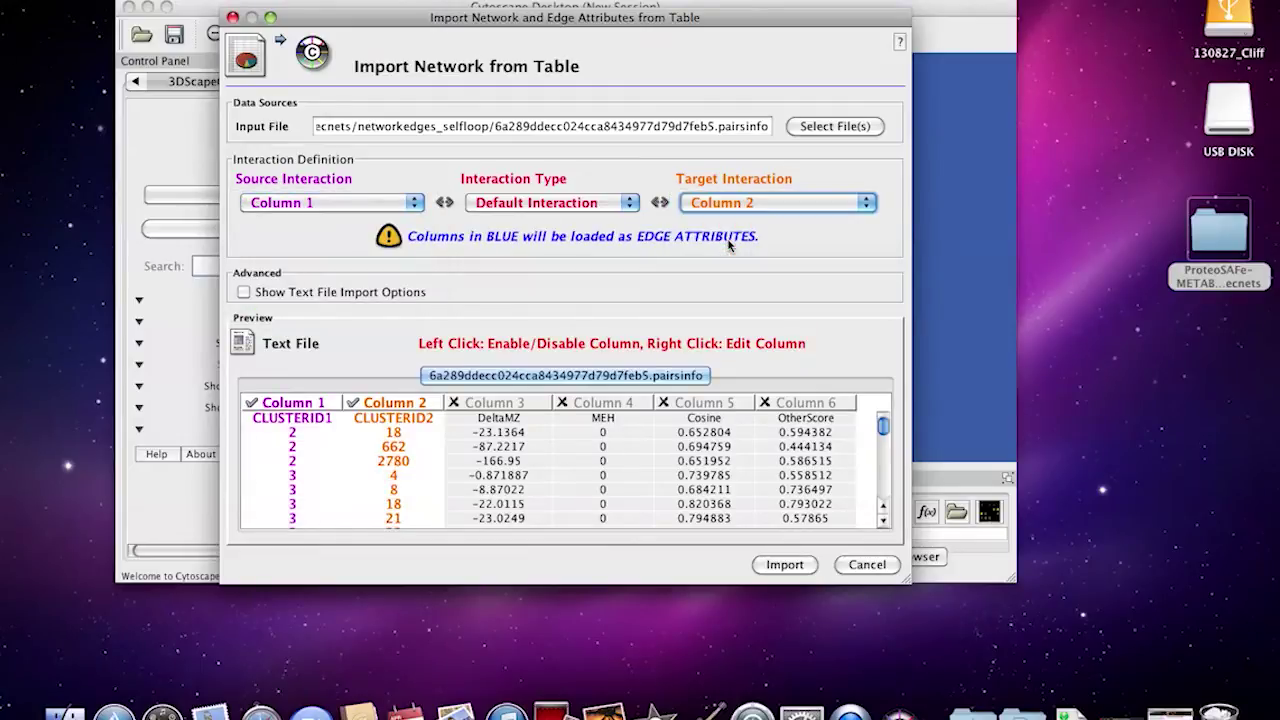
Import Column 5 as the floating-point edge attribute 'Cosine Score' and build the network
left_click(729, 405)
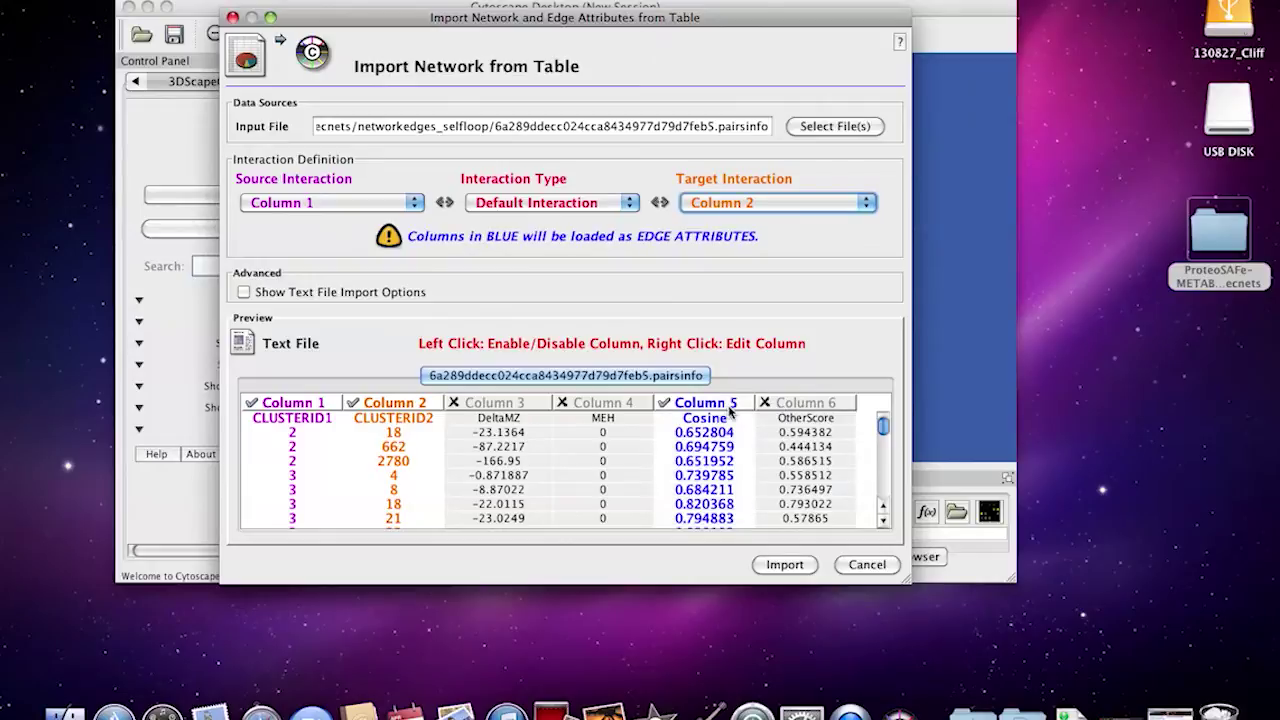
right_click(729, 405)
type("Cosine Score")
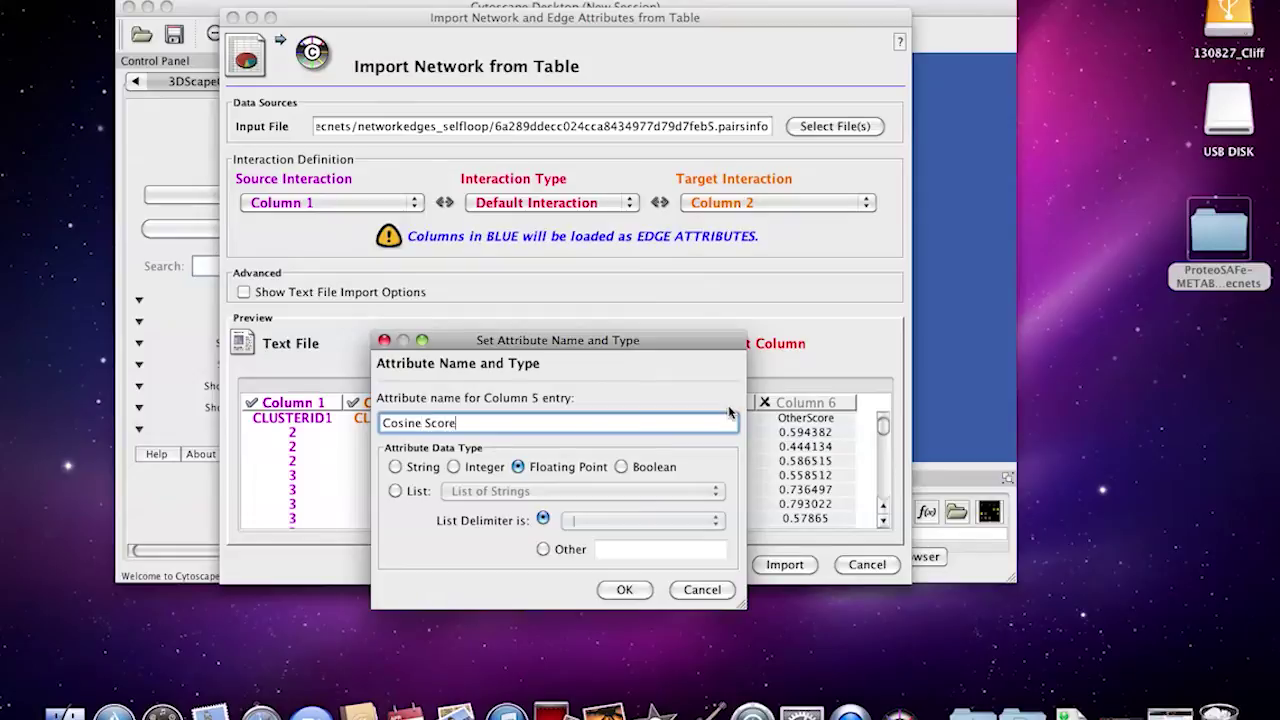
left_click(622, 589)
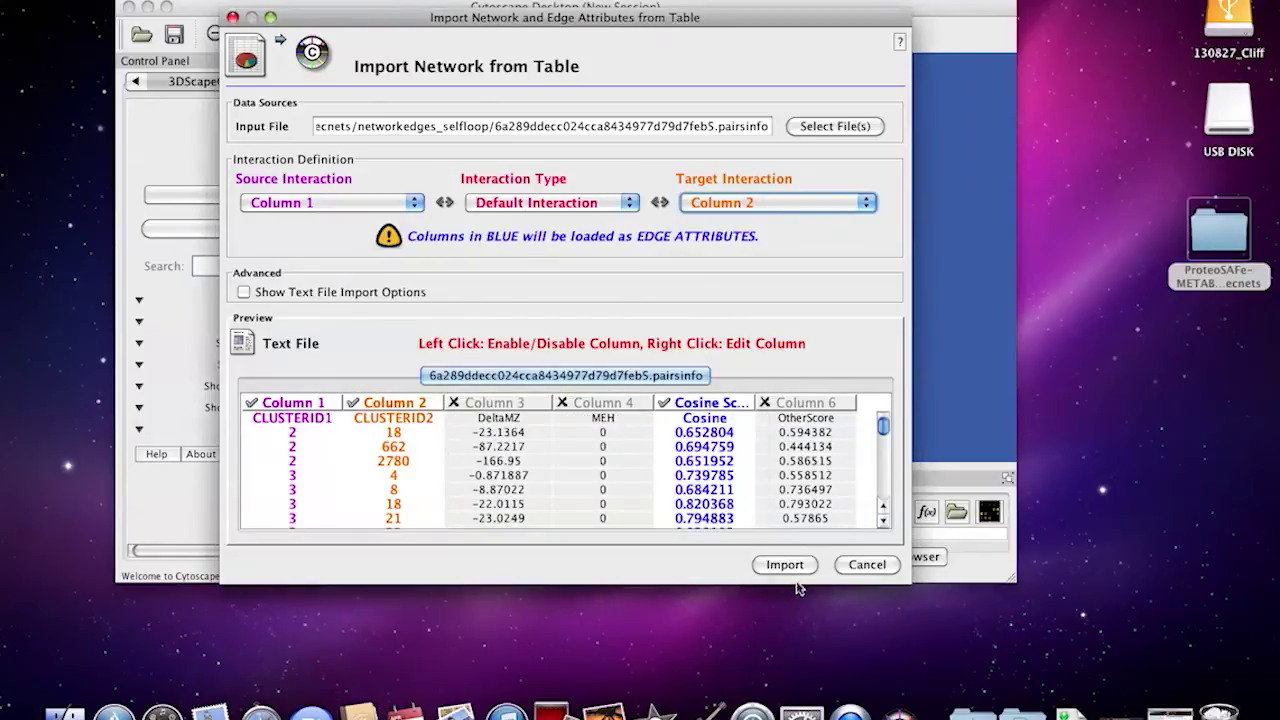
left_click(786, 566)
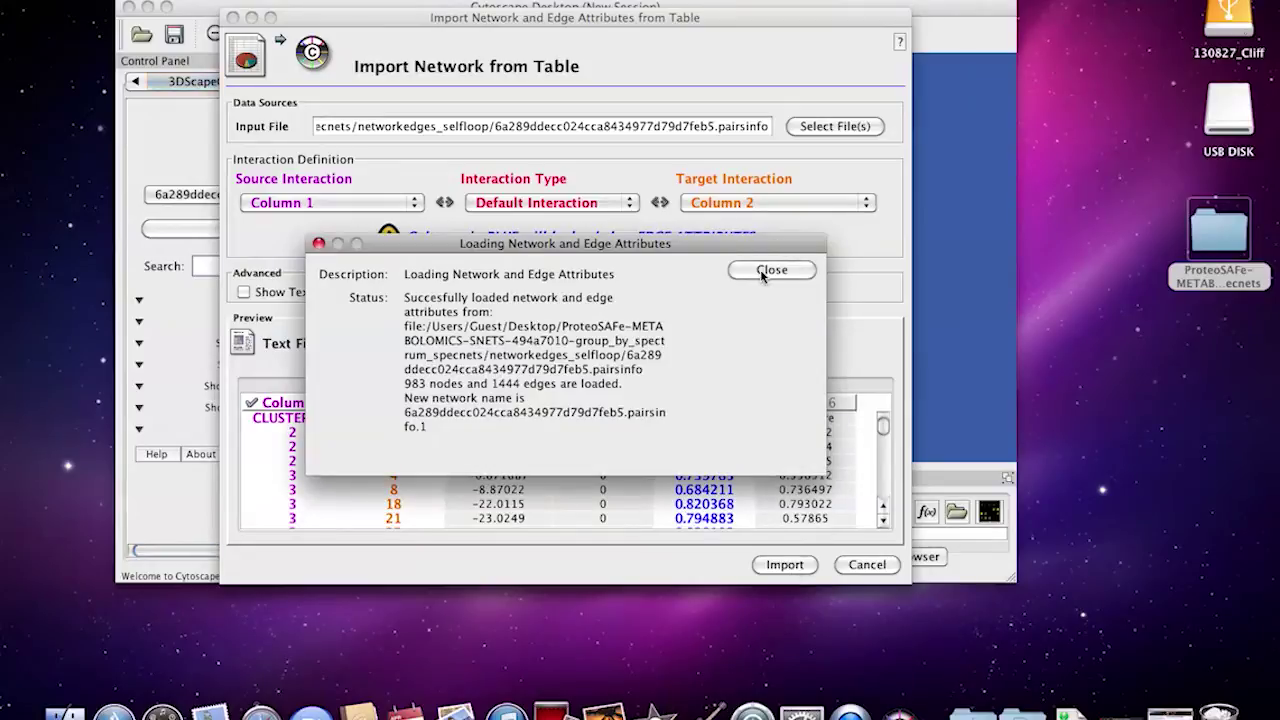
left_click(772, 270)
Enlarge the Cytoscape window and maximize the network view to show the whole node grid
left_click_drag(1012, 578, 1078, 645)
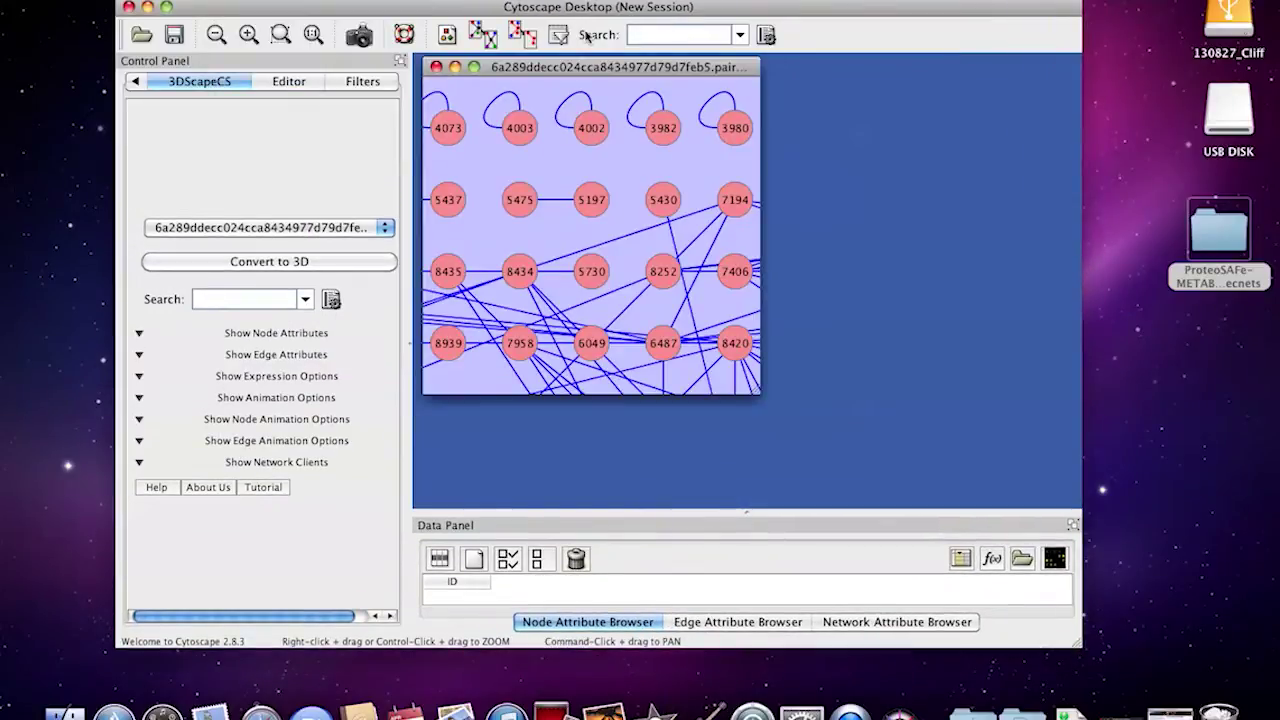
left_click(470, 67)
scroll(767, 314, "down", 5)
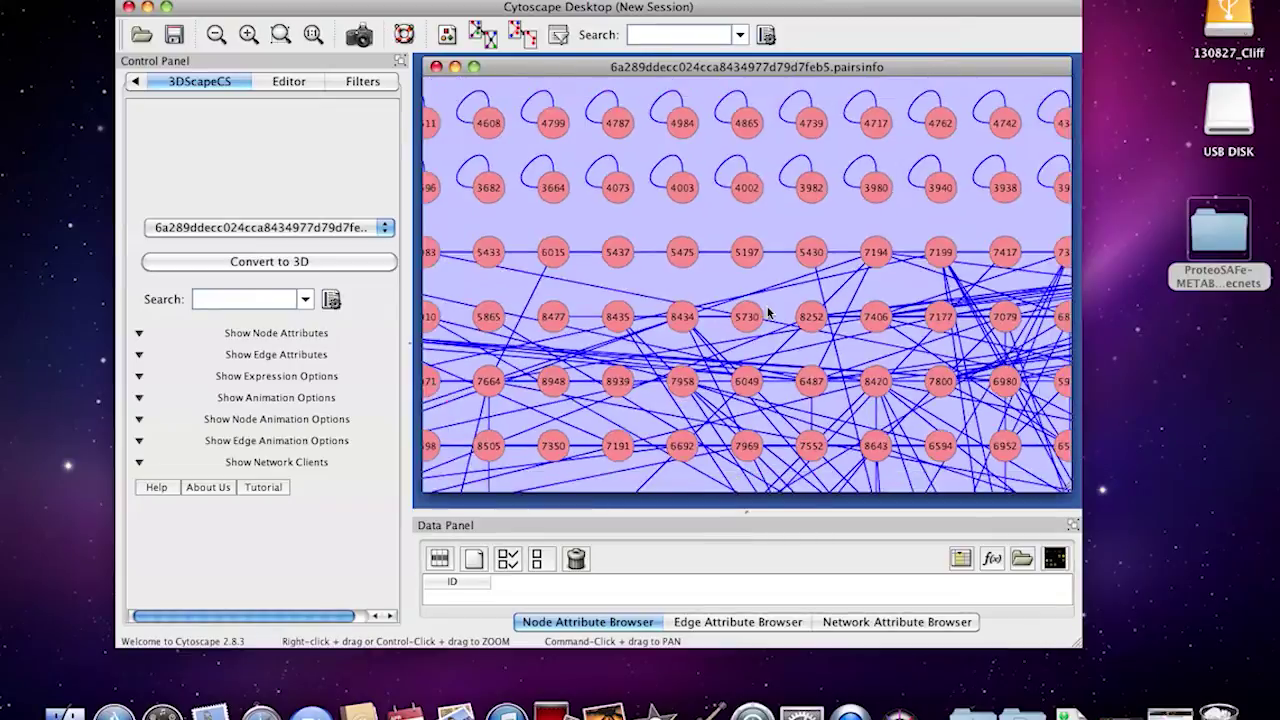
scroll(767, 314, "up", 3)
scroll(767, 314, "down", 2)
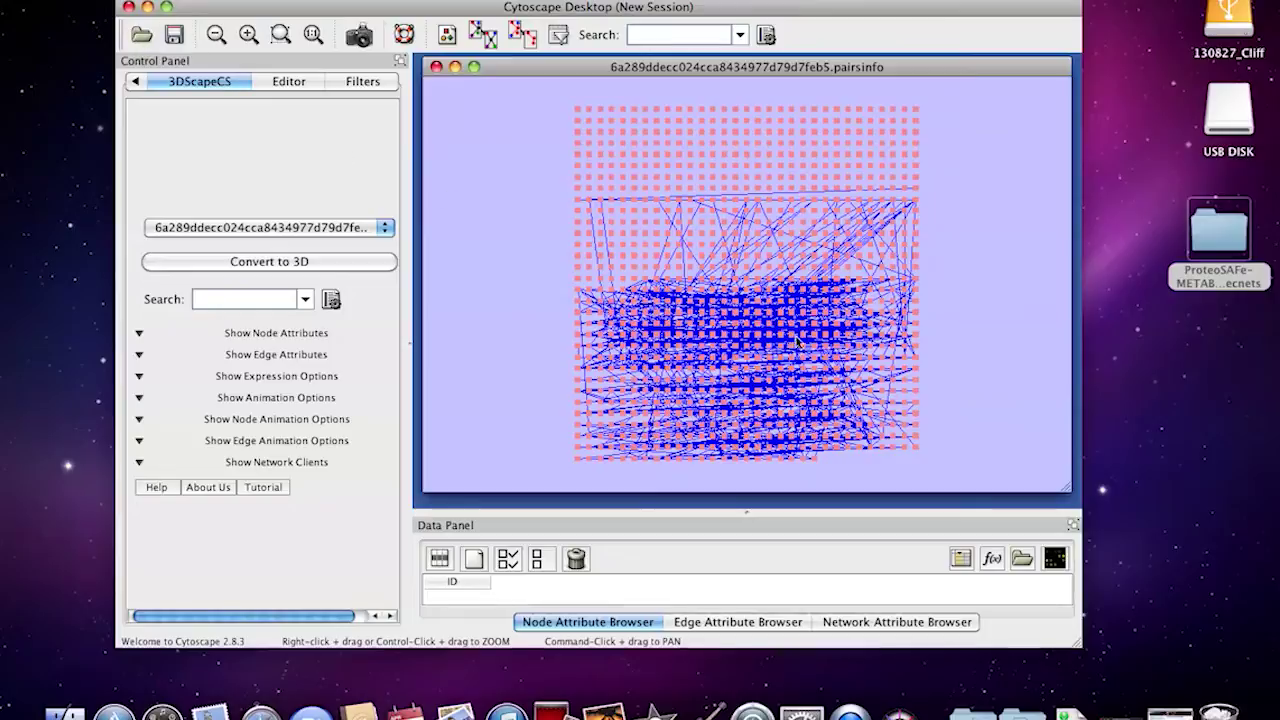
left_click(140, 0)
mouse_move(156, 77)
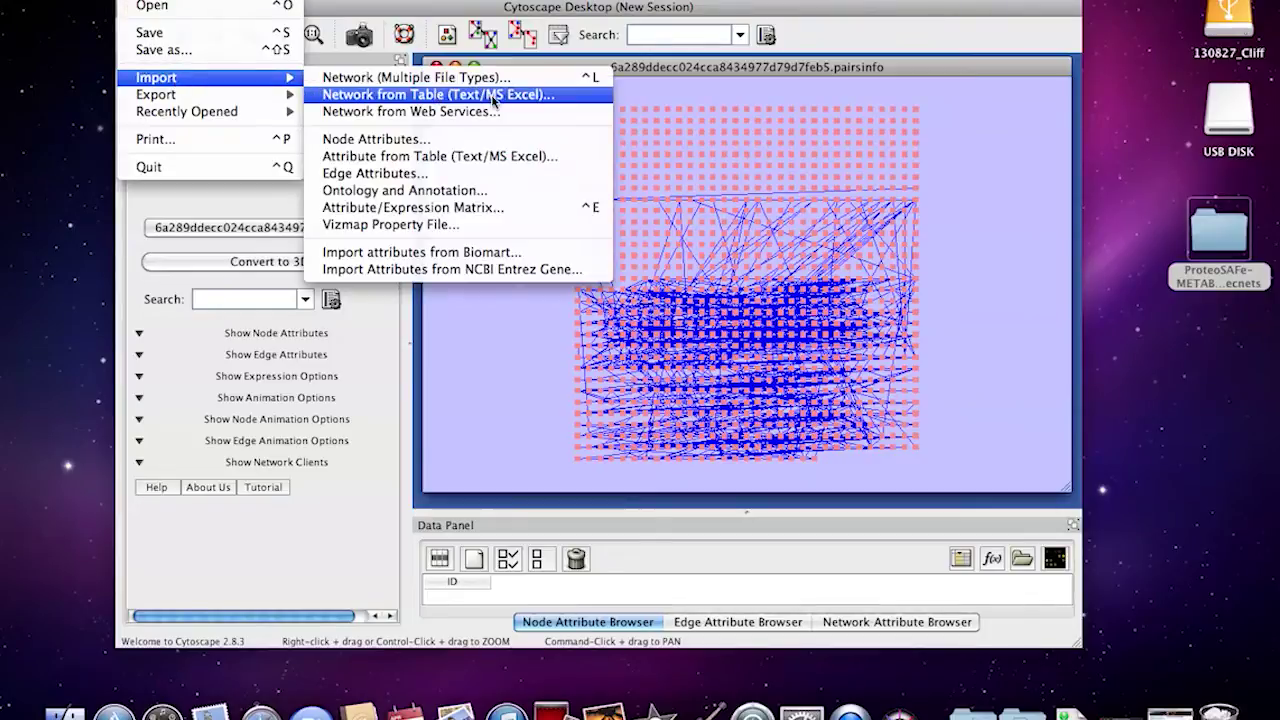
Pick the .out table in clusterinfosummarygroup_attributes_withIDs as the node attribute file
left_click(531, 158)
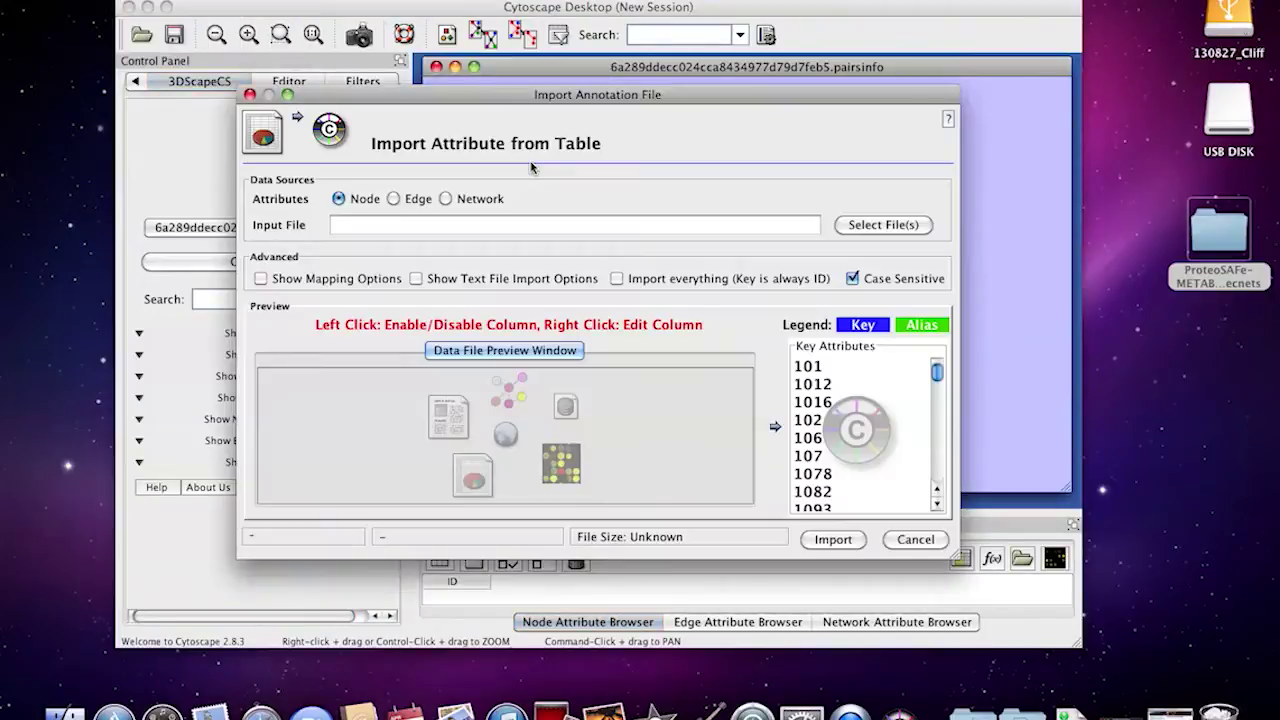
left_click(899, 224)
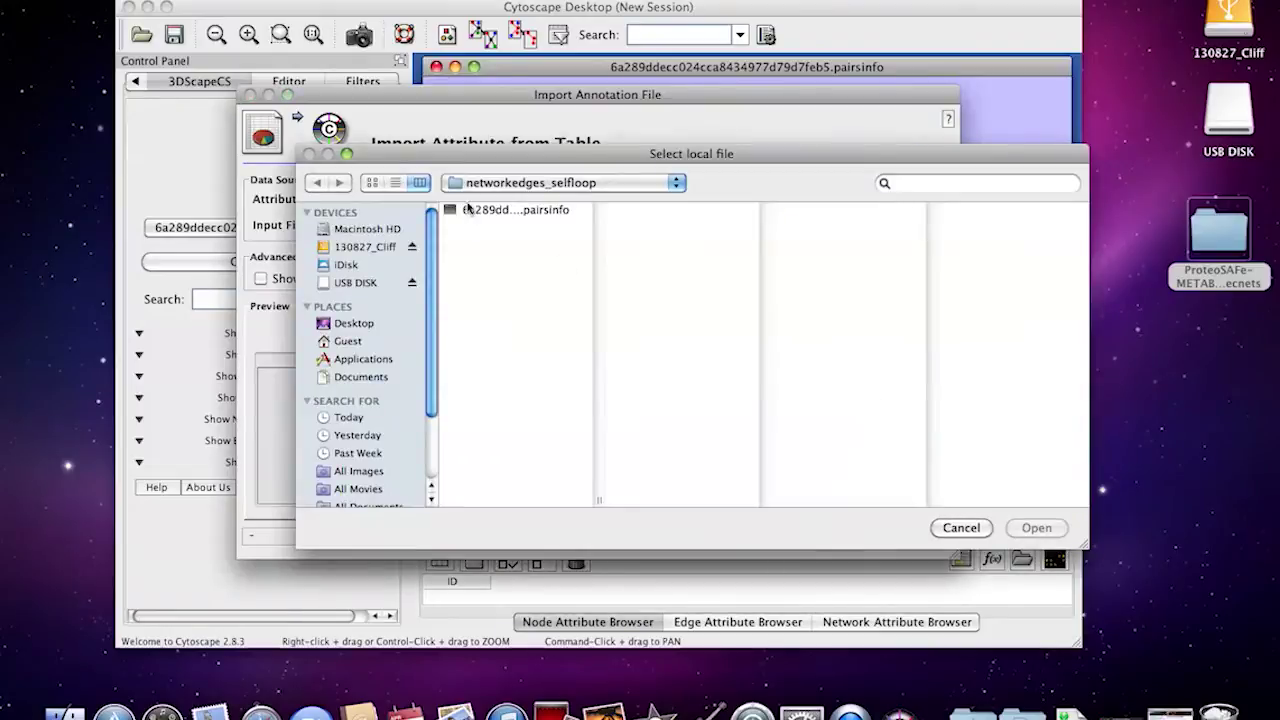
left_click(468, 184)
left_click(520, 201)
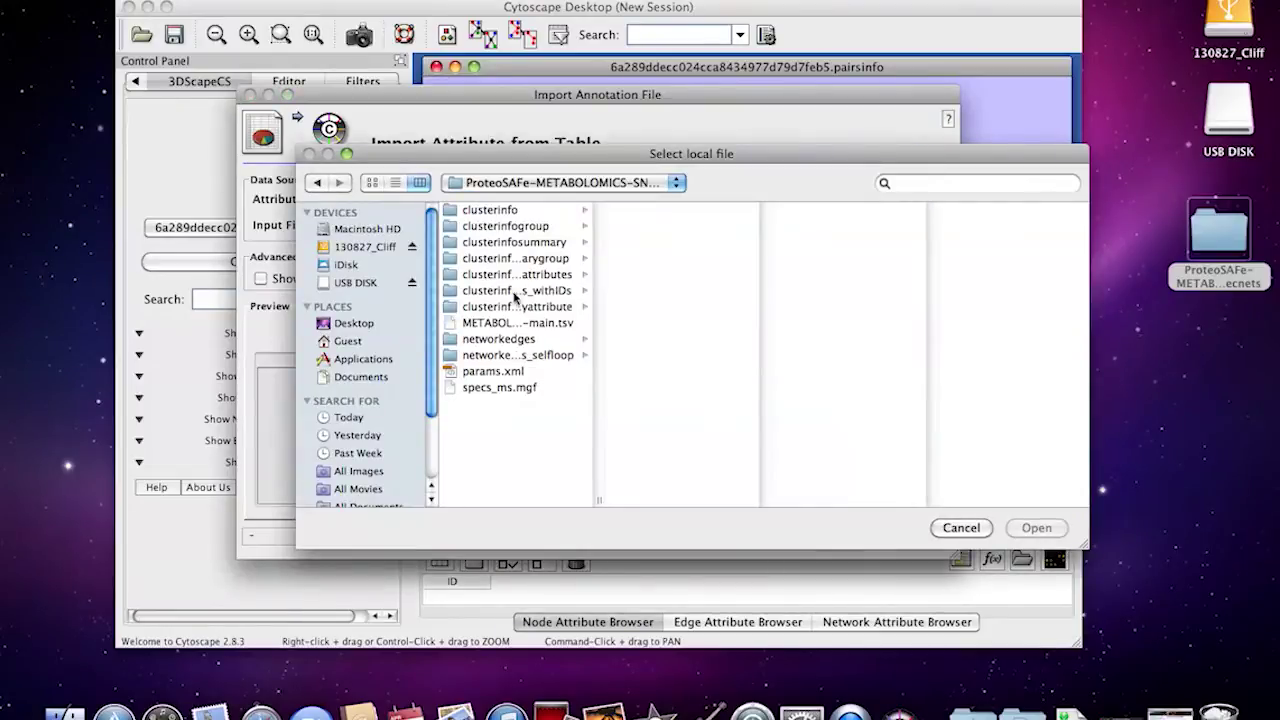
left_click_drag(598, 502, 866, 481)
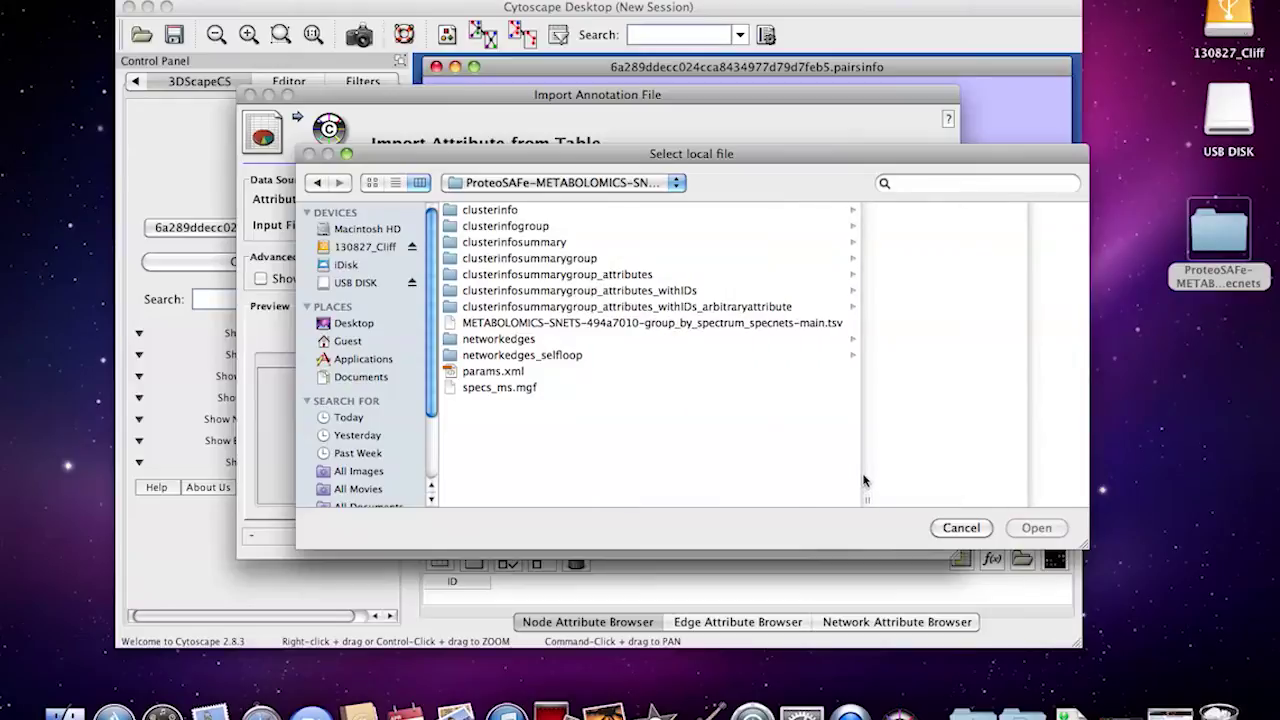
left_click(487, 291)
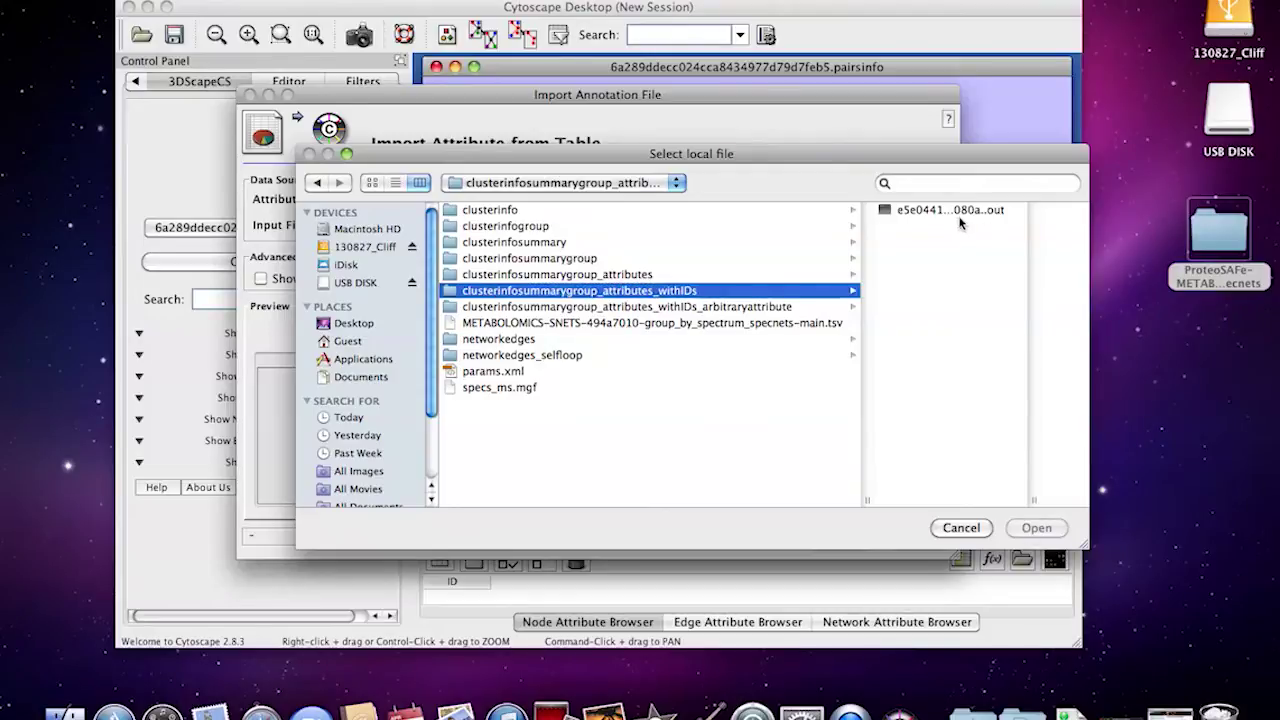
left_click(958, 212)
left_click(1037, 527)
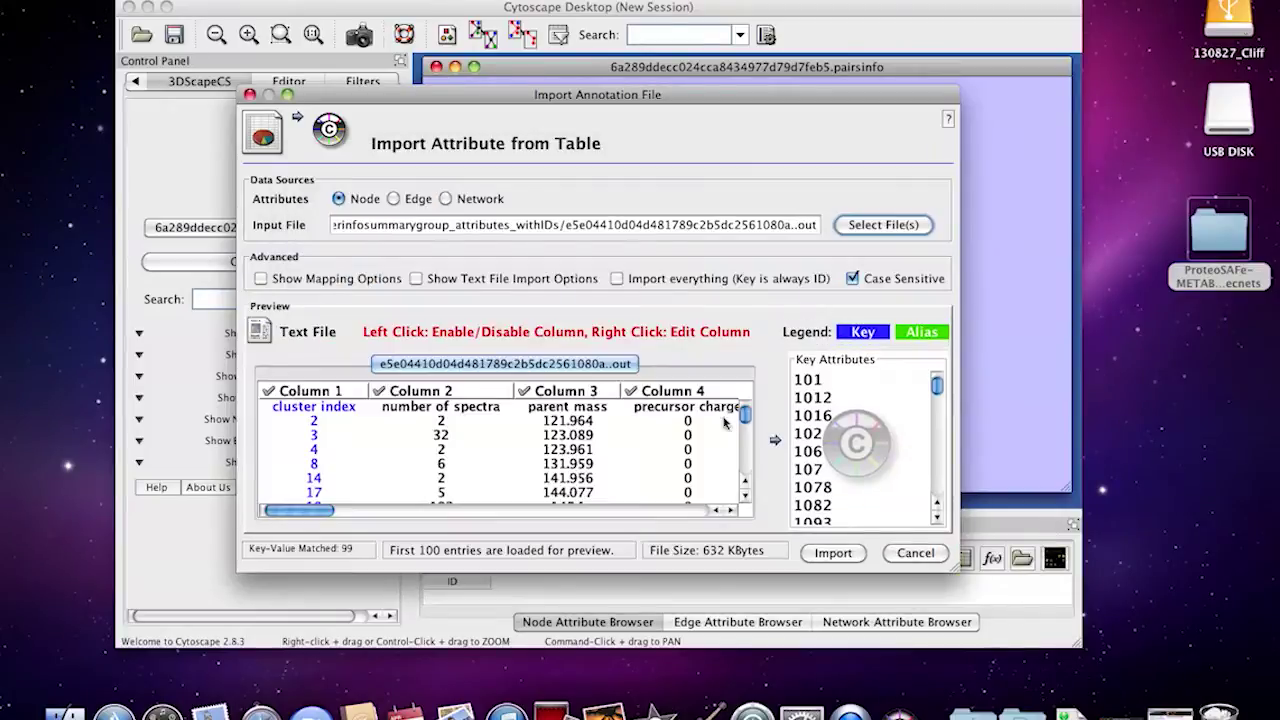
Use the first line as attribute names and import the attributes onto 981 nodes
left_click(417, 280)
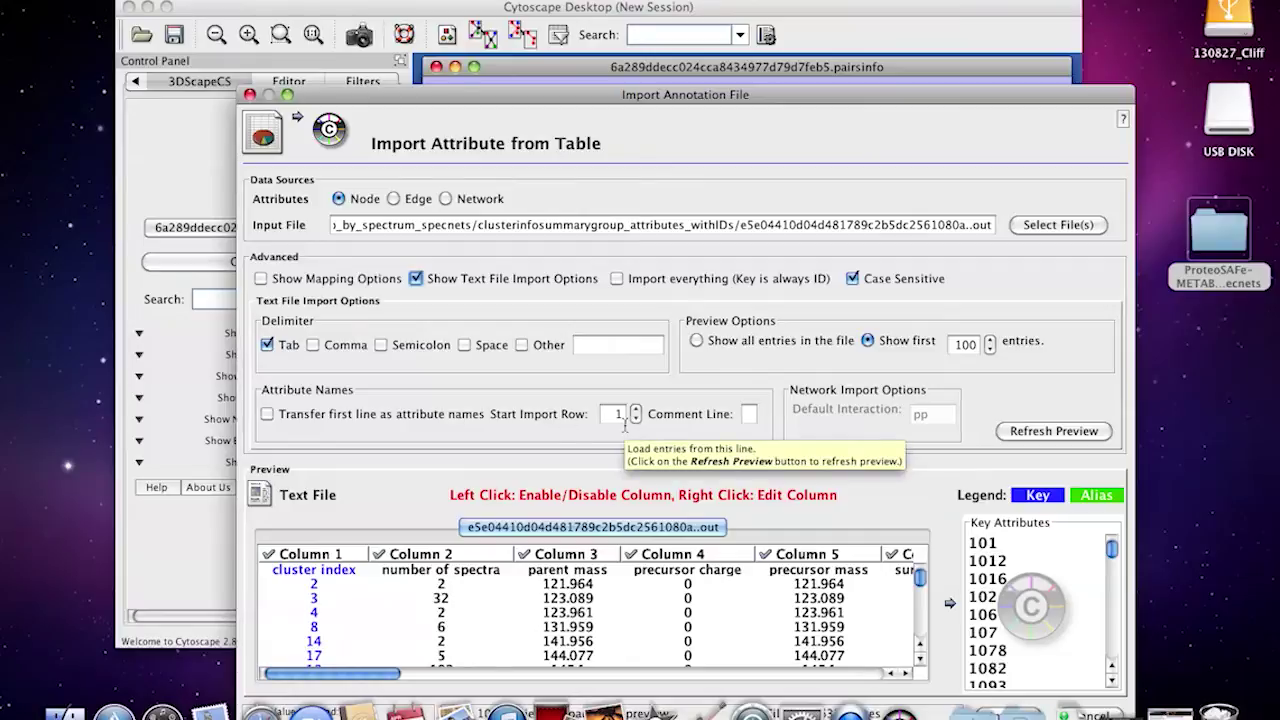
left_click(267, 414)
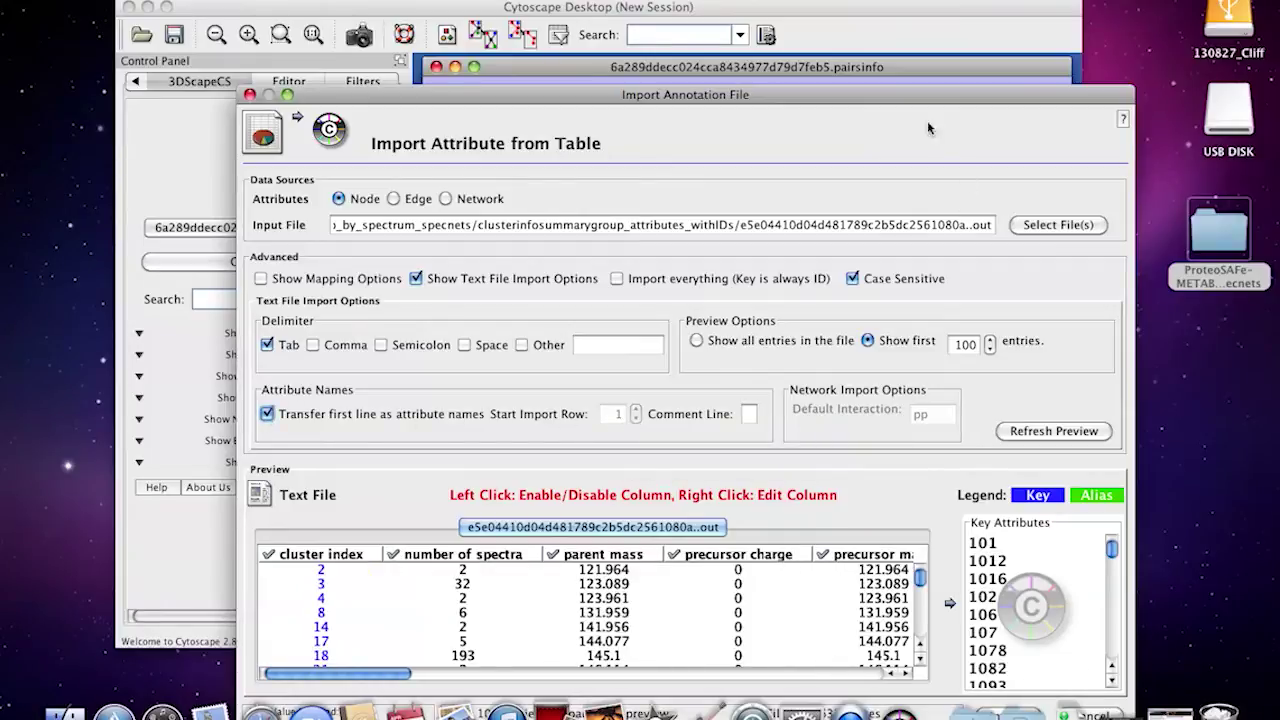
left_click_drag(918, 96, 910, 21)
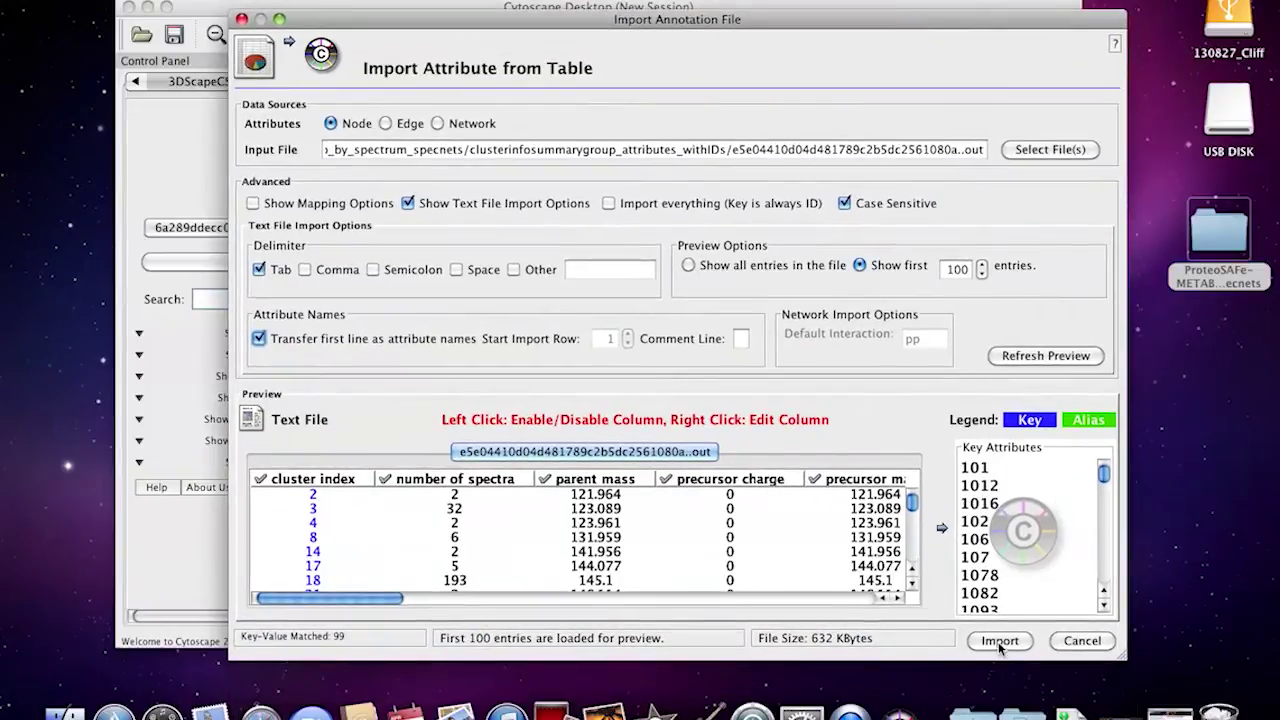
left_click(999, 642)
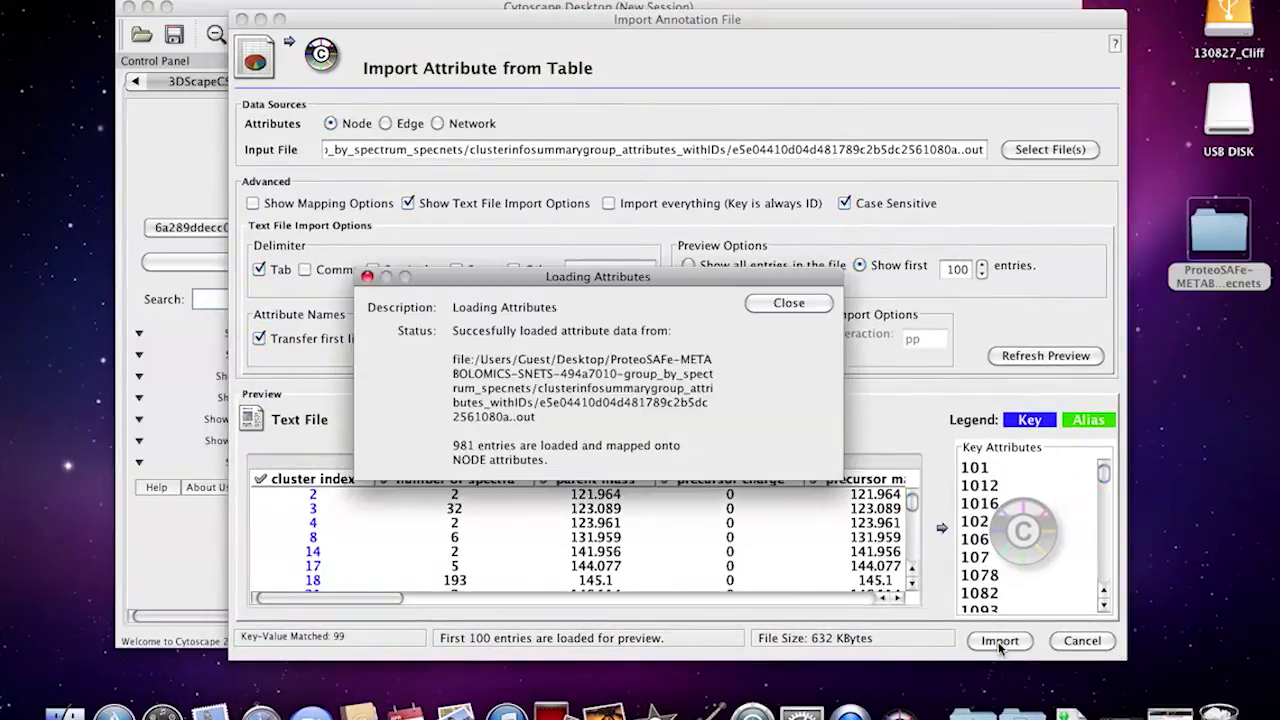
left_click(770, 309)
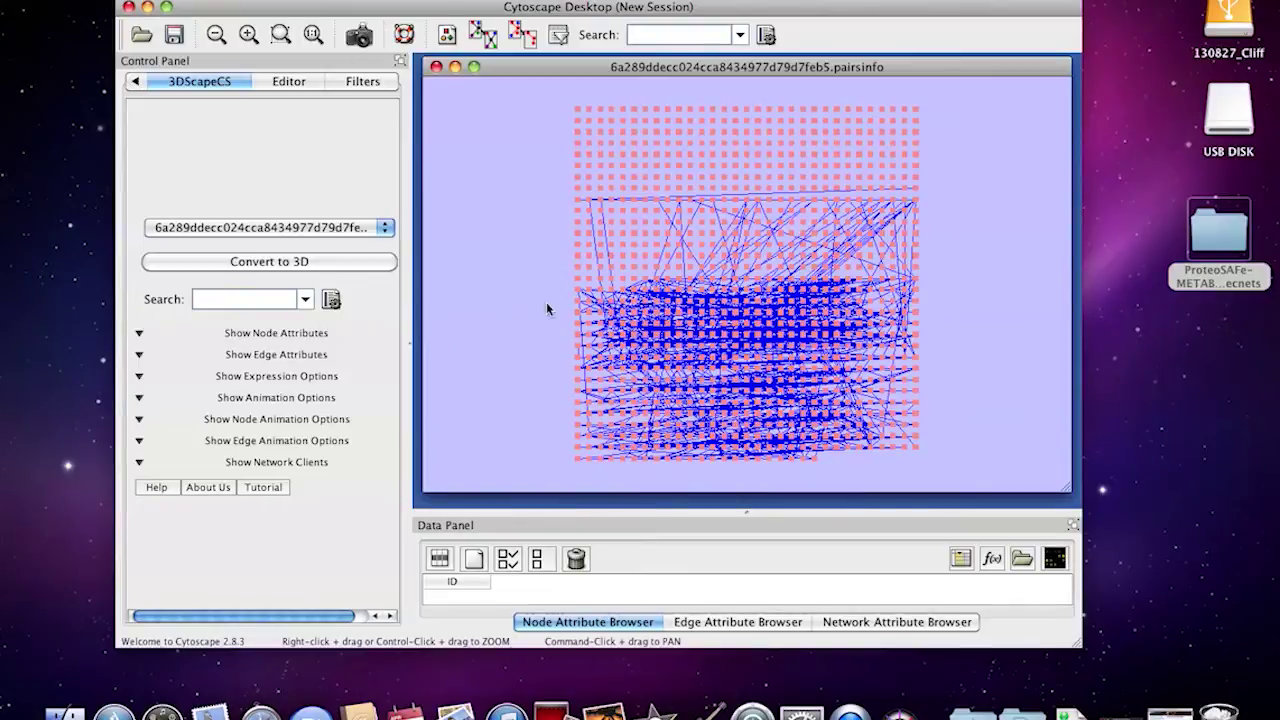
Bring Cytoscape to the front and show the Layout > Cytoscape Layouts list
left_click_drag(1205, 248, 1198, 263)
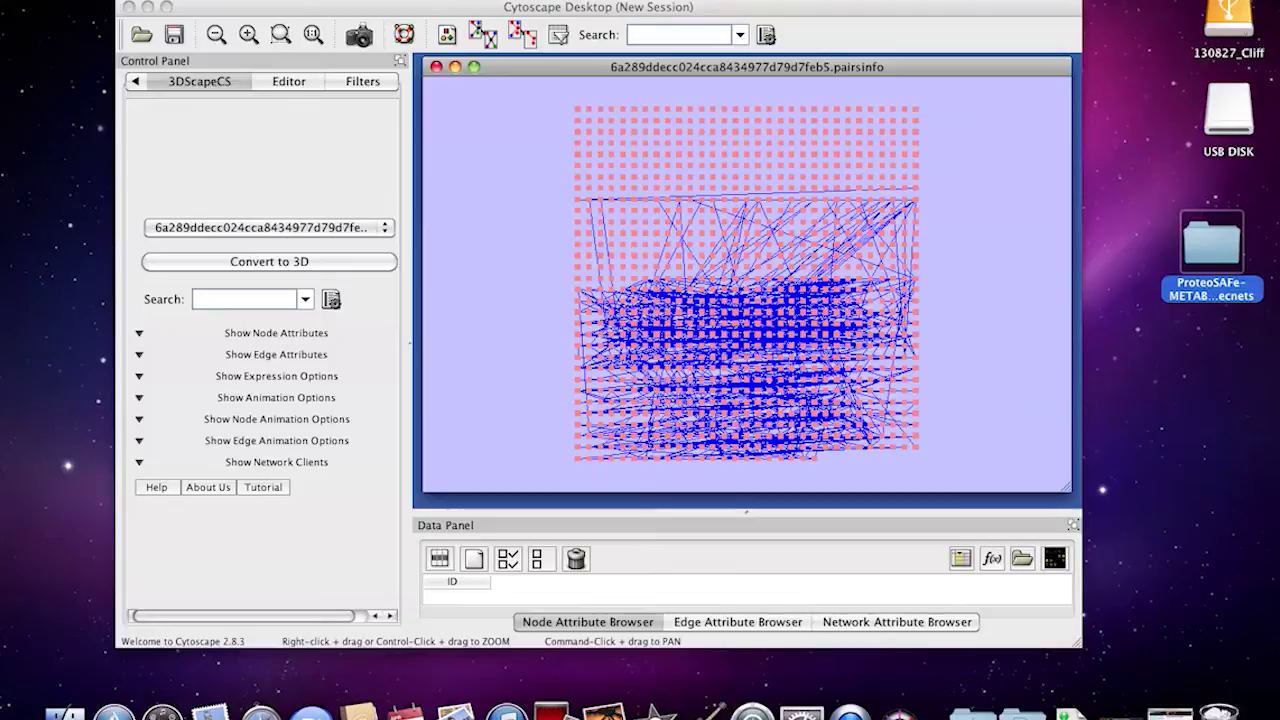
left_click(380, 22)
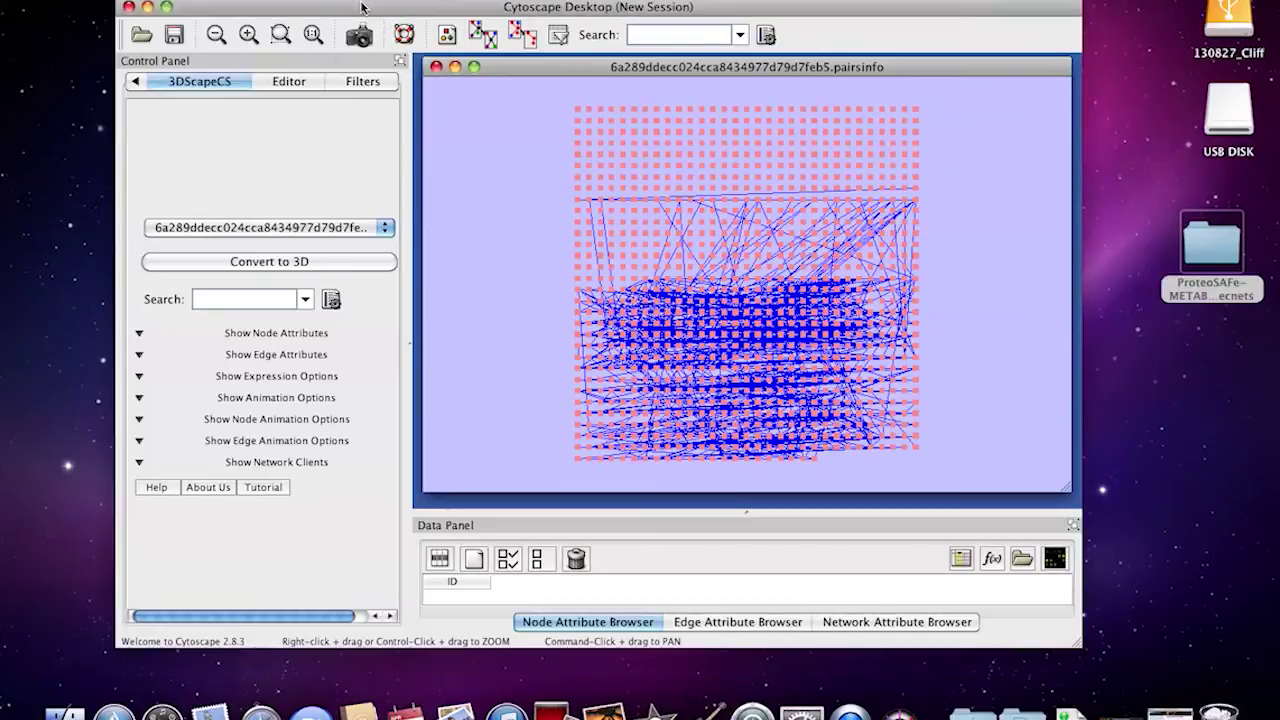
left_click(305, 0)
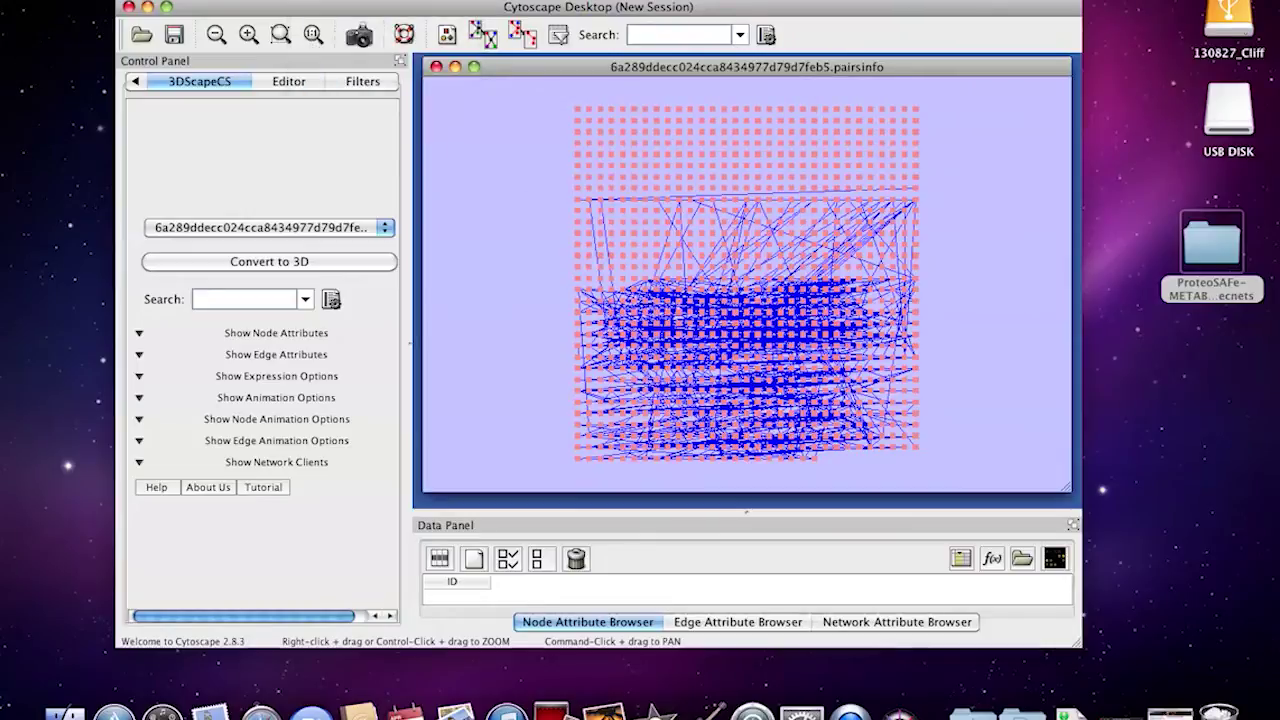
mouse_move(367, 80)
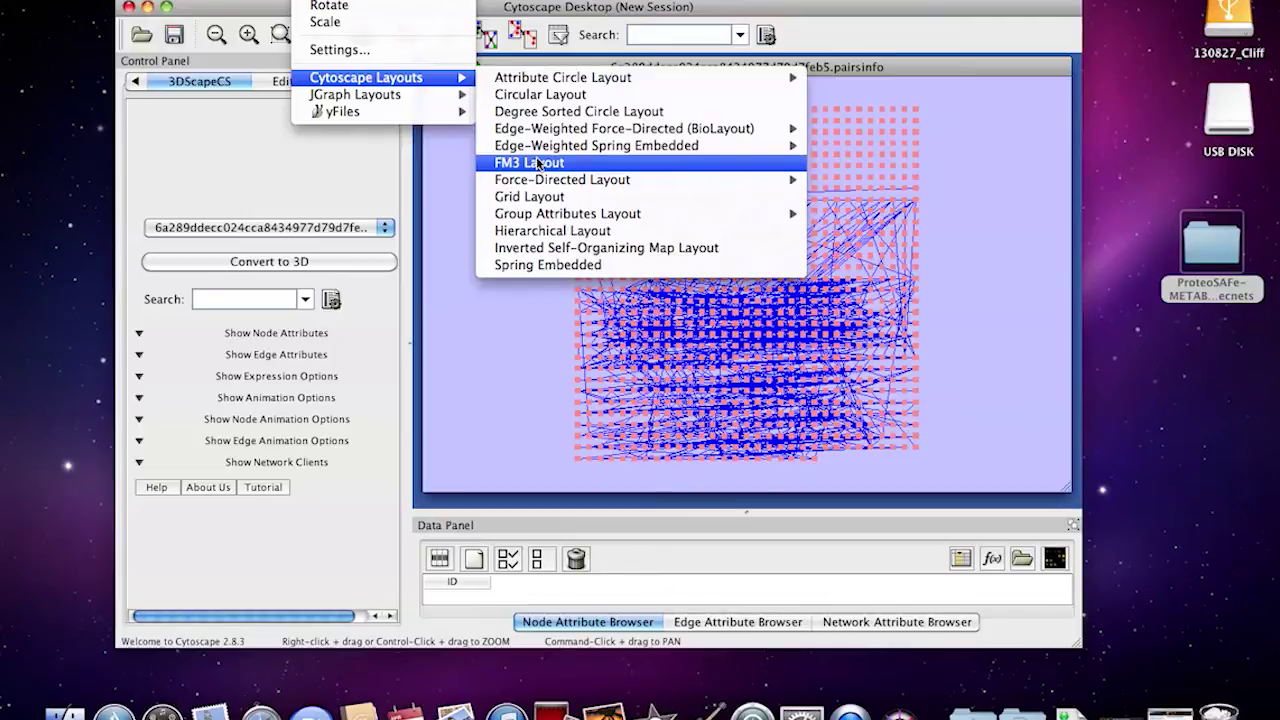
Apply the FM3 Layout and zoom to view the branching cluster and small components
left_click(537, 163)
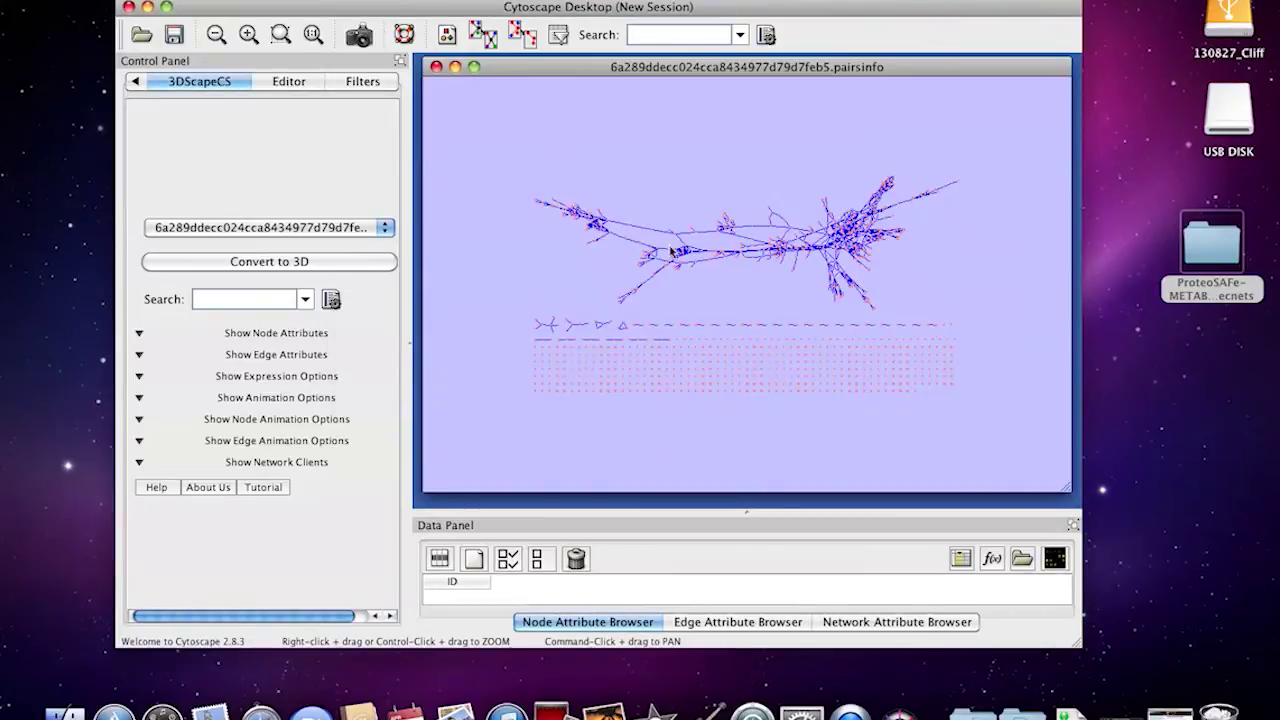
scroll(757, 257, "up", 3)
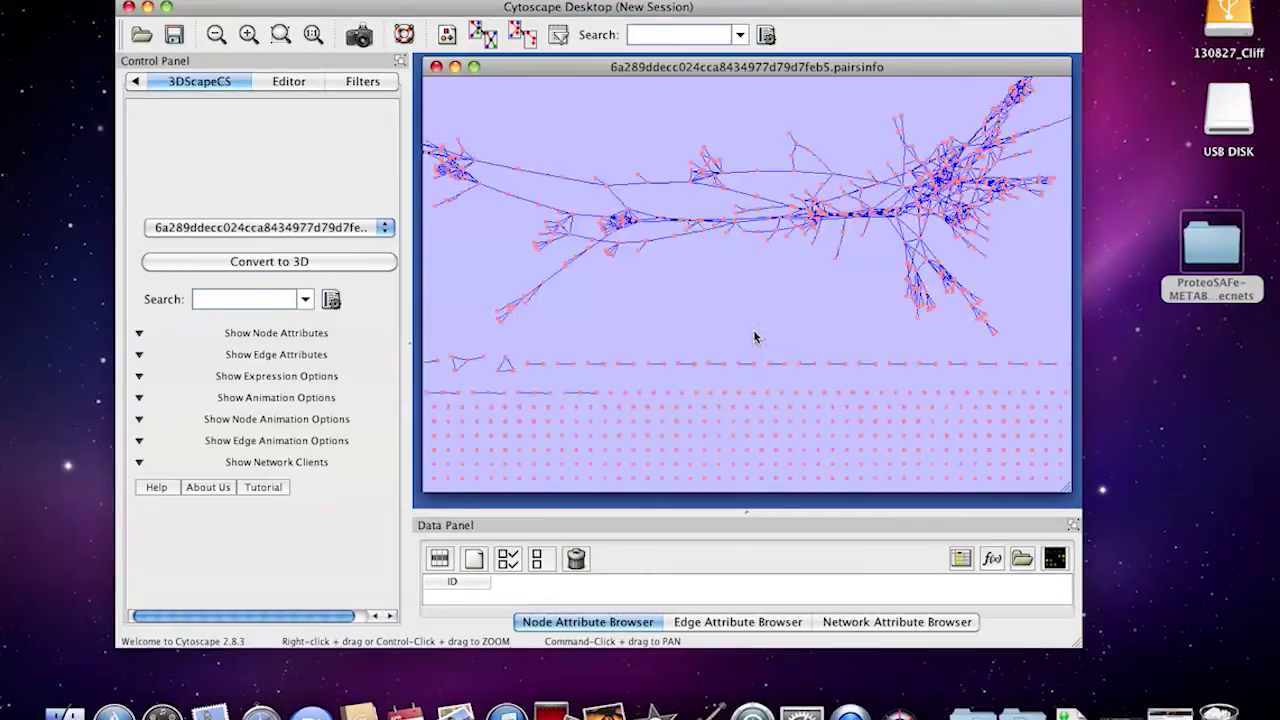
scroll(755, 337, "down", 2)
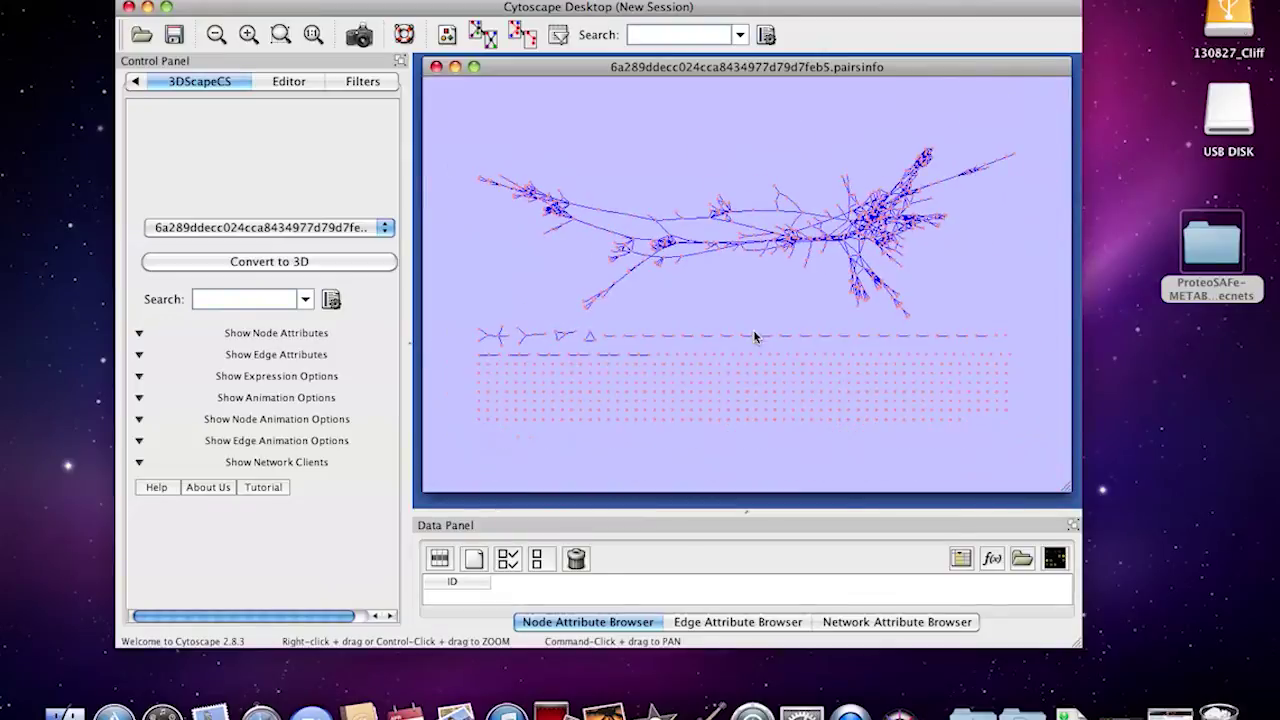
Set the default style's global Background Color to white and apply it to the network
left_click(136, 81)
left_click(136, 81)
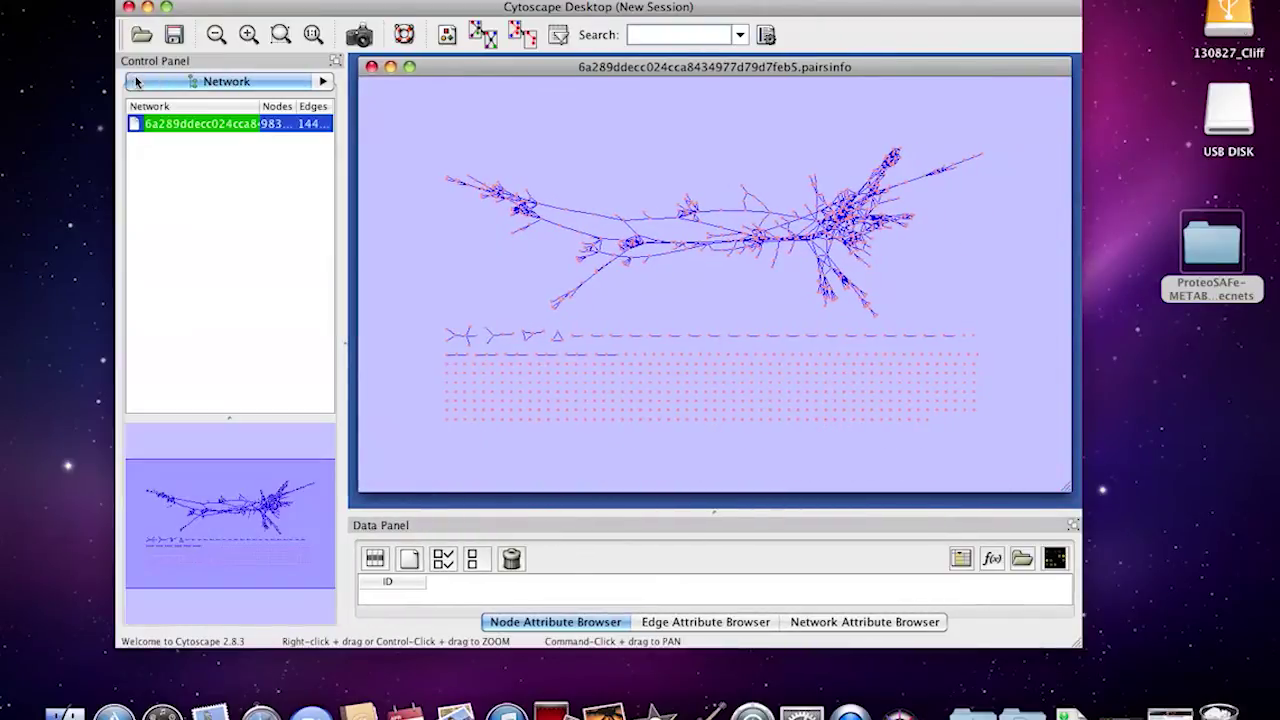
left_click(323, 84)
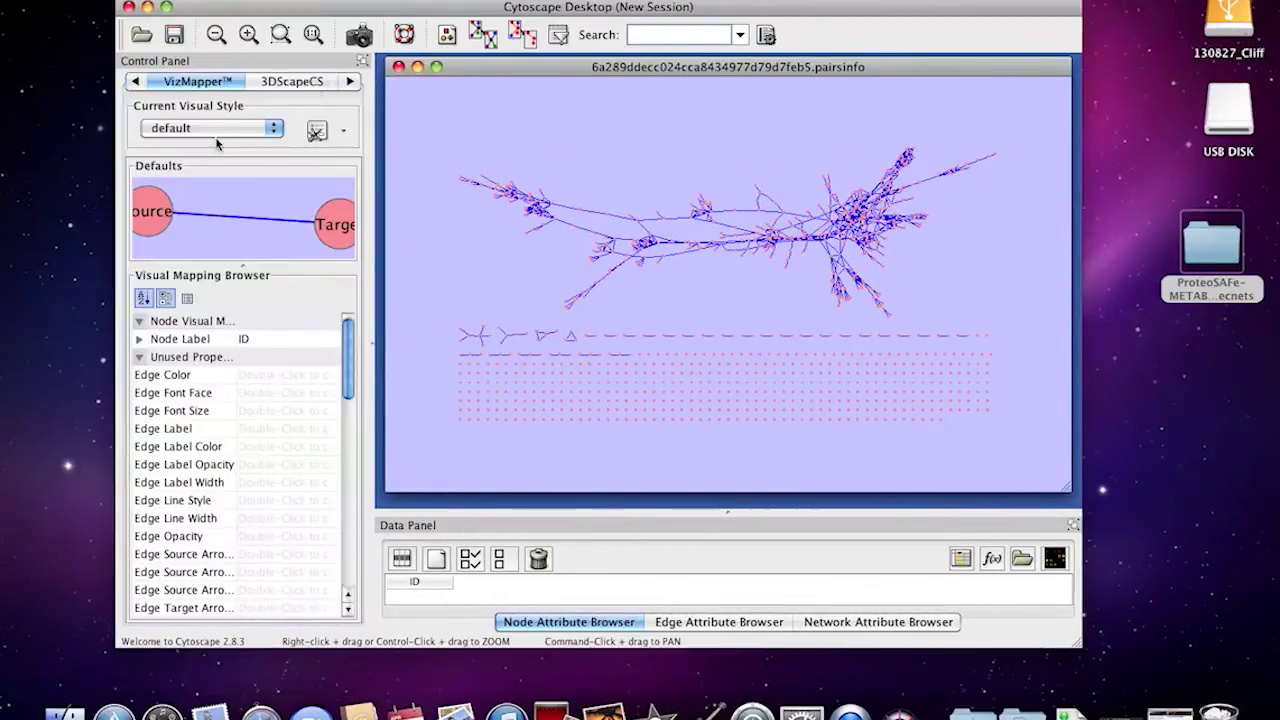
left_click(237, 194)
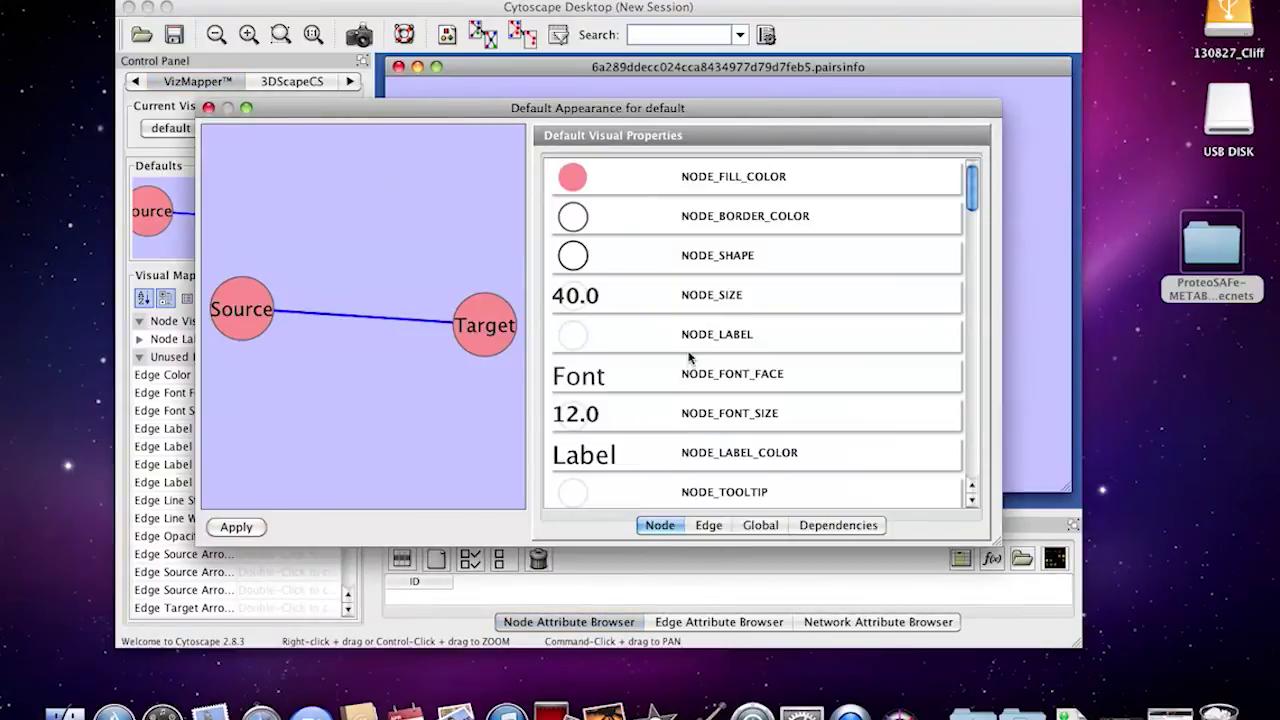
left_click(708, 525)
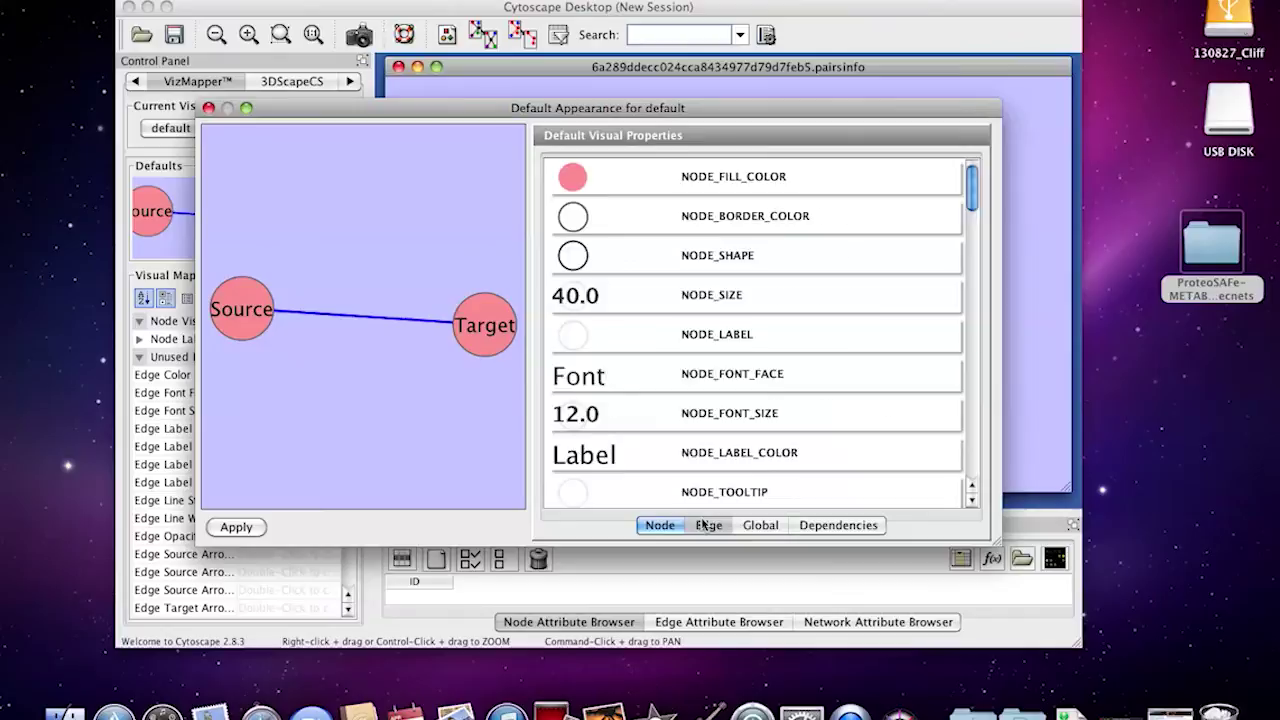
left_click(768, 528)
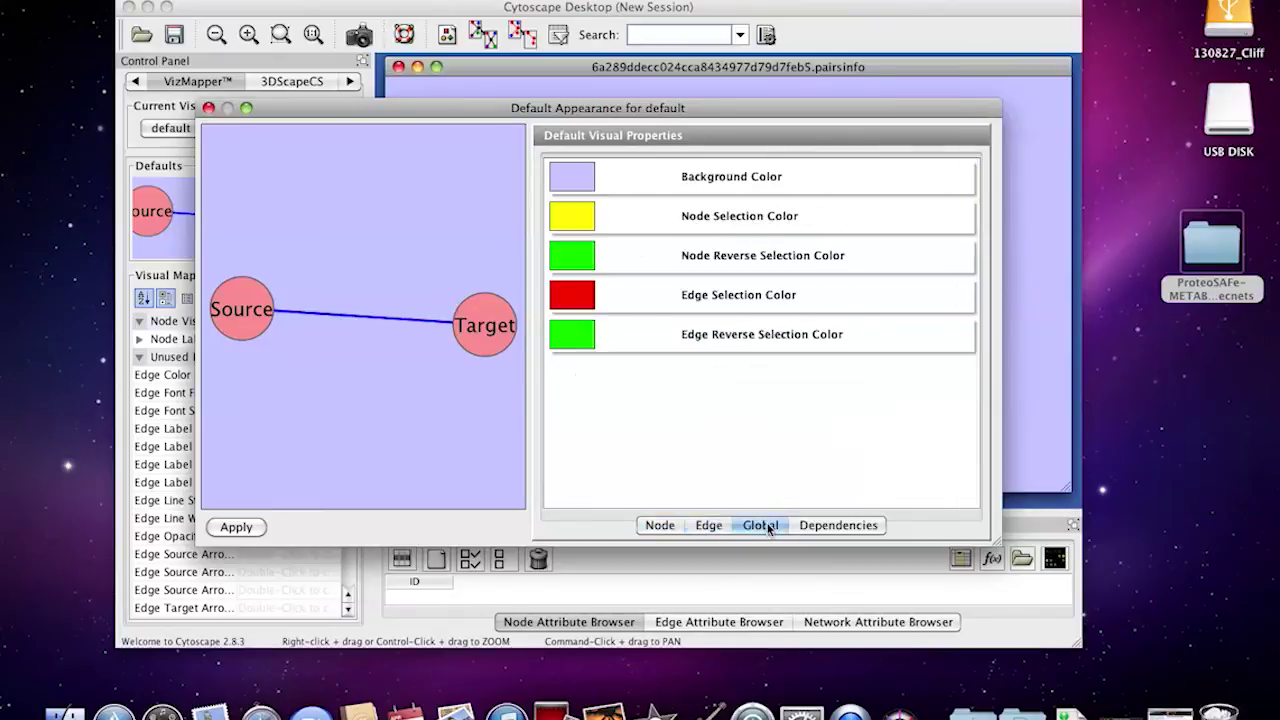
double_click(744, 182)
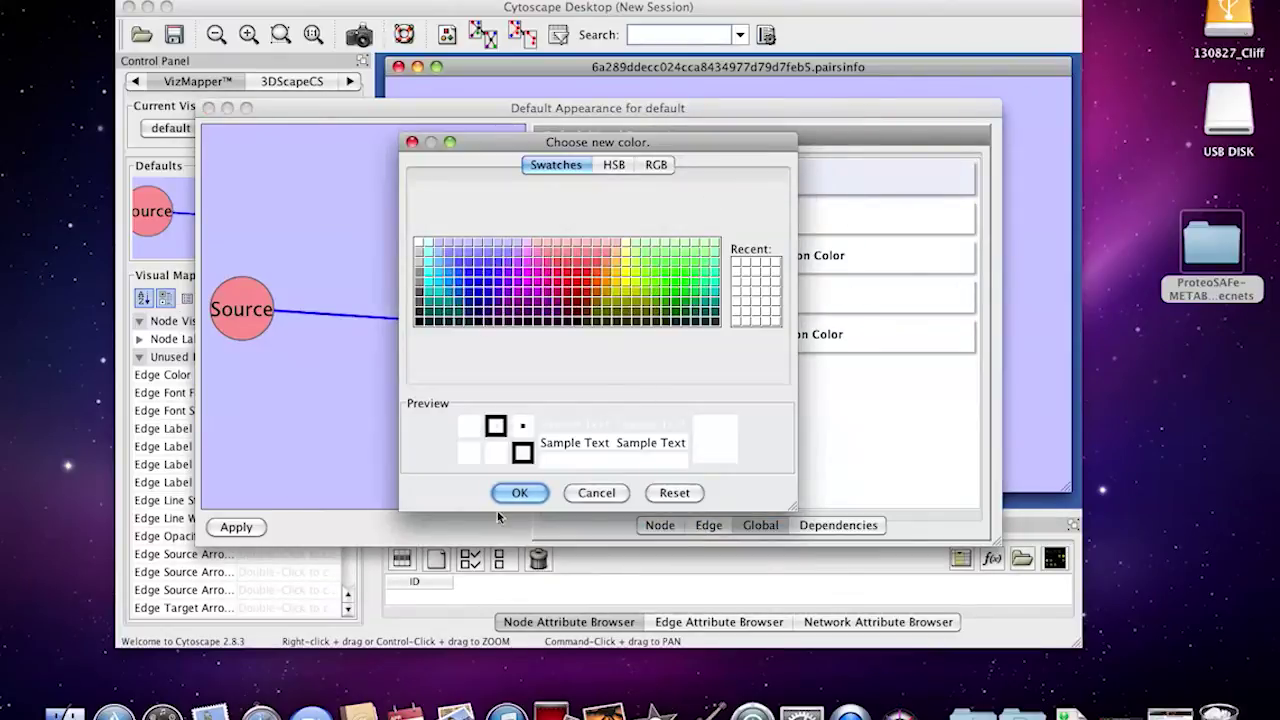
left_click(530, 491)
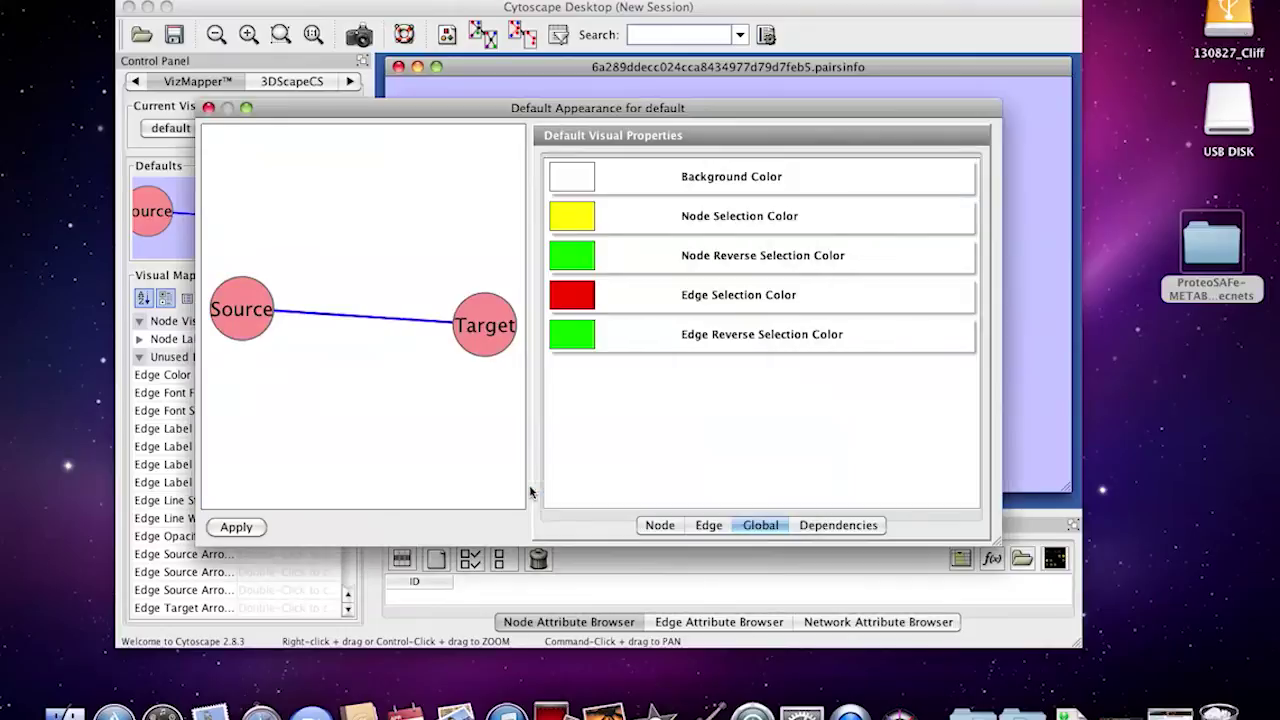
left_click(259, 532)
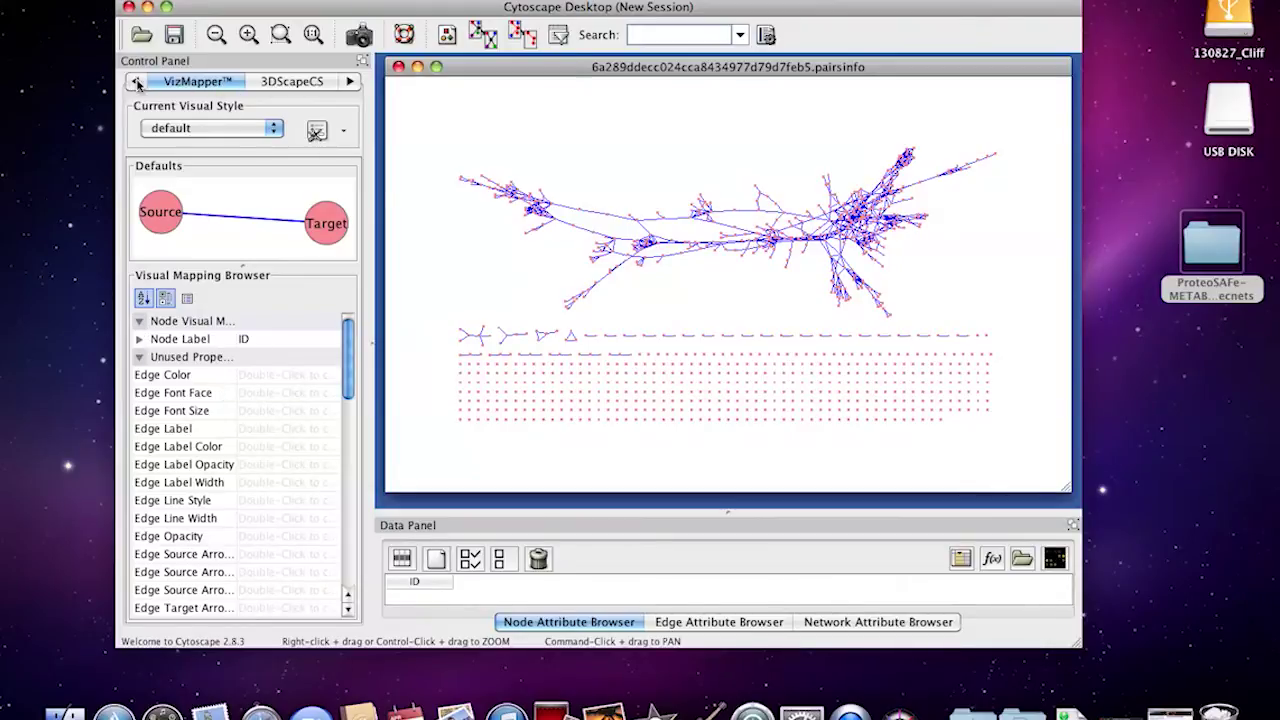
Map Node Label to the parent mass attribute with a passthrough mapping
left_click(220, 87)
left_click(322, 87)
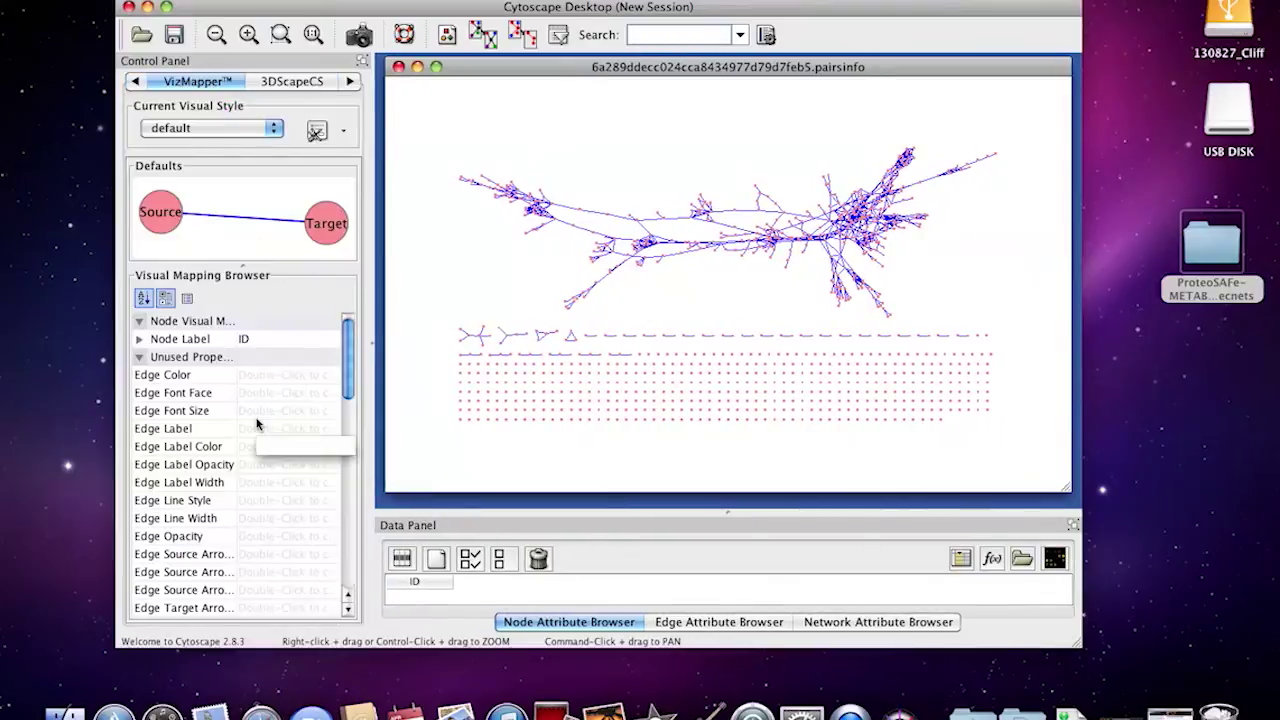
left_click(139, 339)
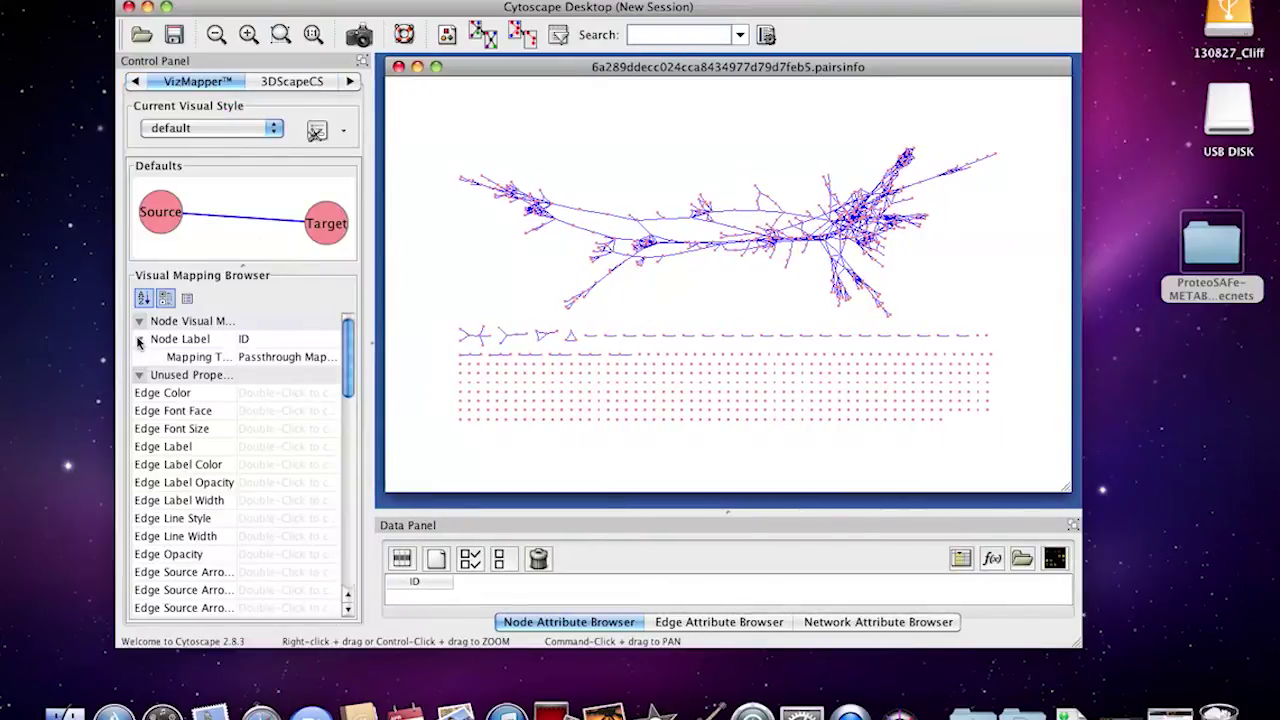
left_click(245, 339)
scroll(296, 440, "down", 5)
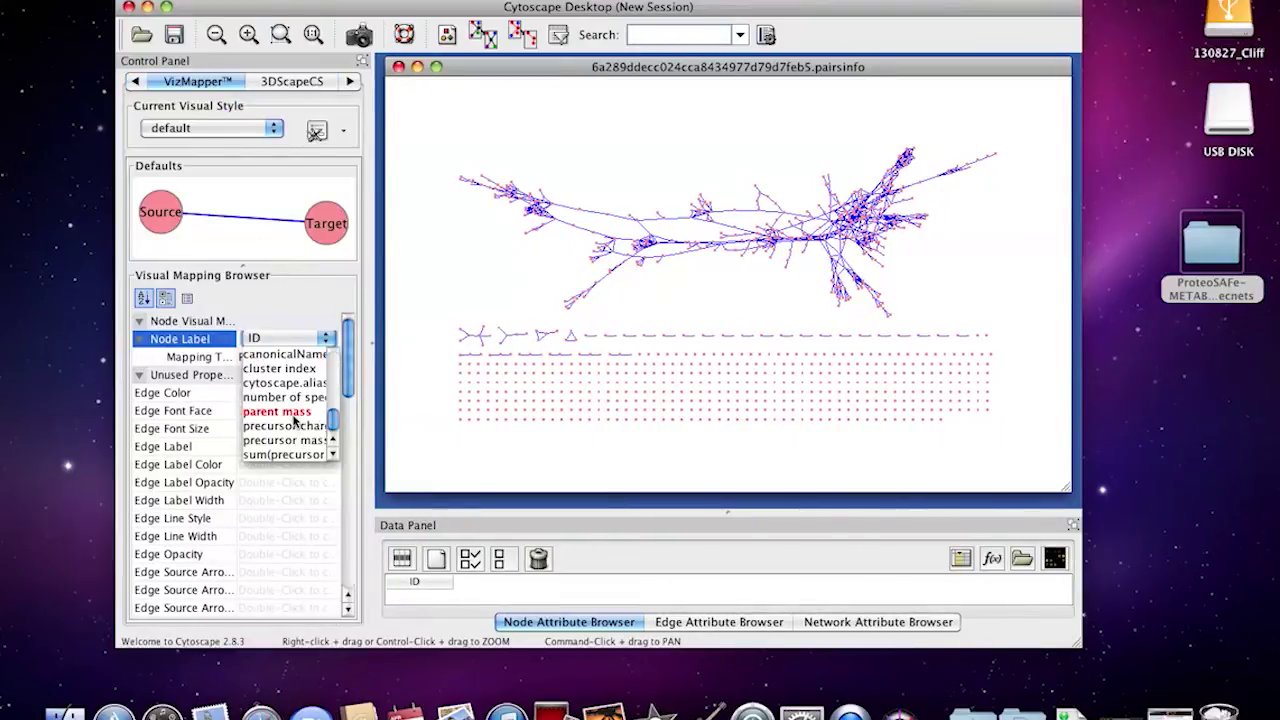
left_click(272, 413)
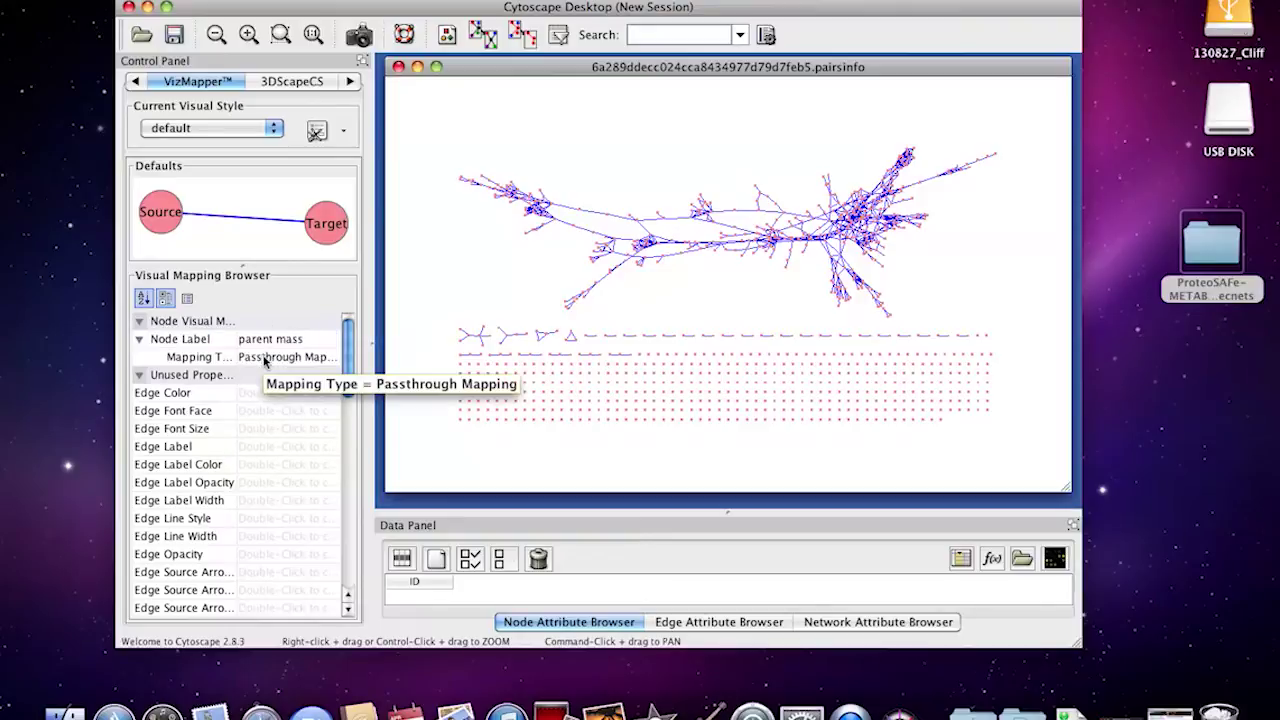
scroll(692, 307, "up", 10)
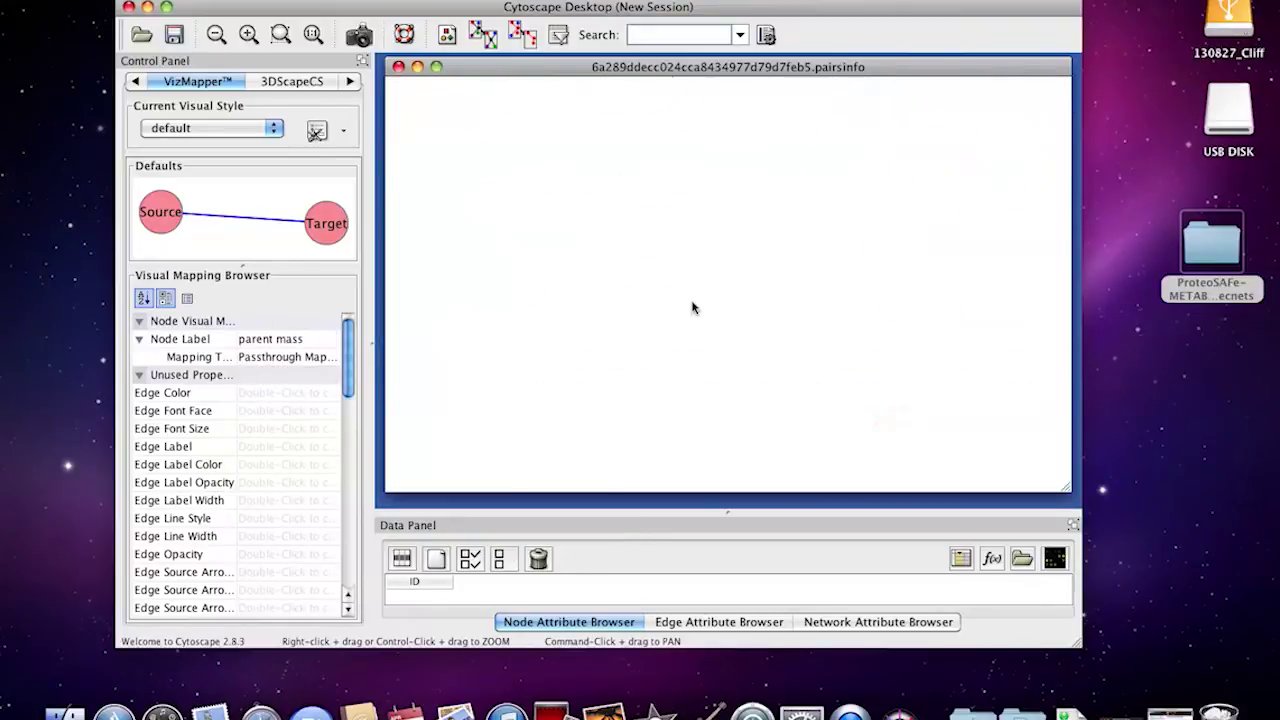
Pan to the central cluster with the overview and zoom in to check the parent-mass labels
left_click(135, 84)
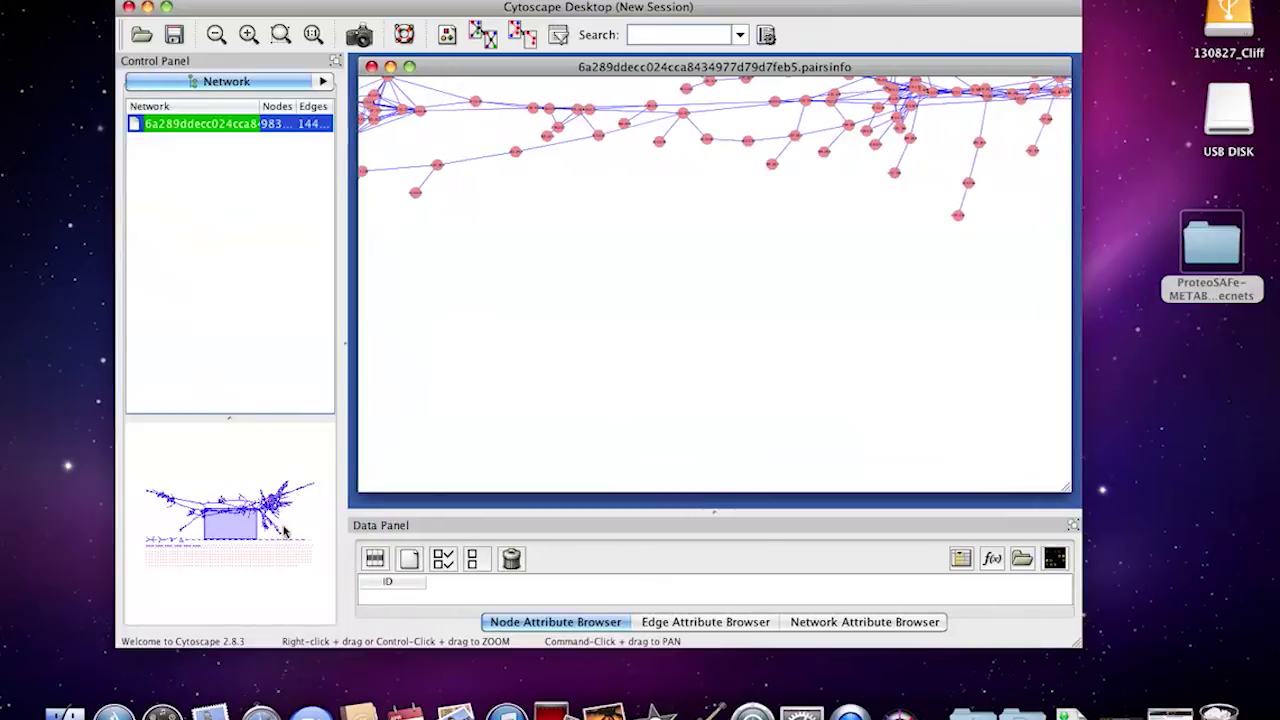
mouse_move(231, 527)
left_mouse_down()
mouse_move(230, 485)
mouse_move(228, 503)
left_mouse_up()
scroll(706, 270, "up", 5)
scroll(604, 352, "up", 1)
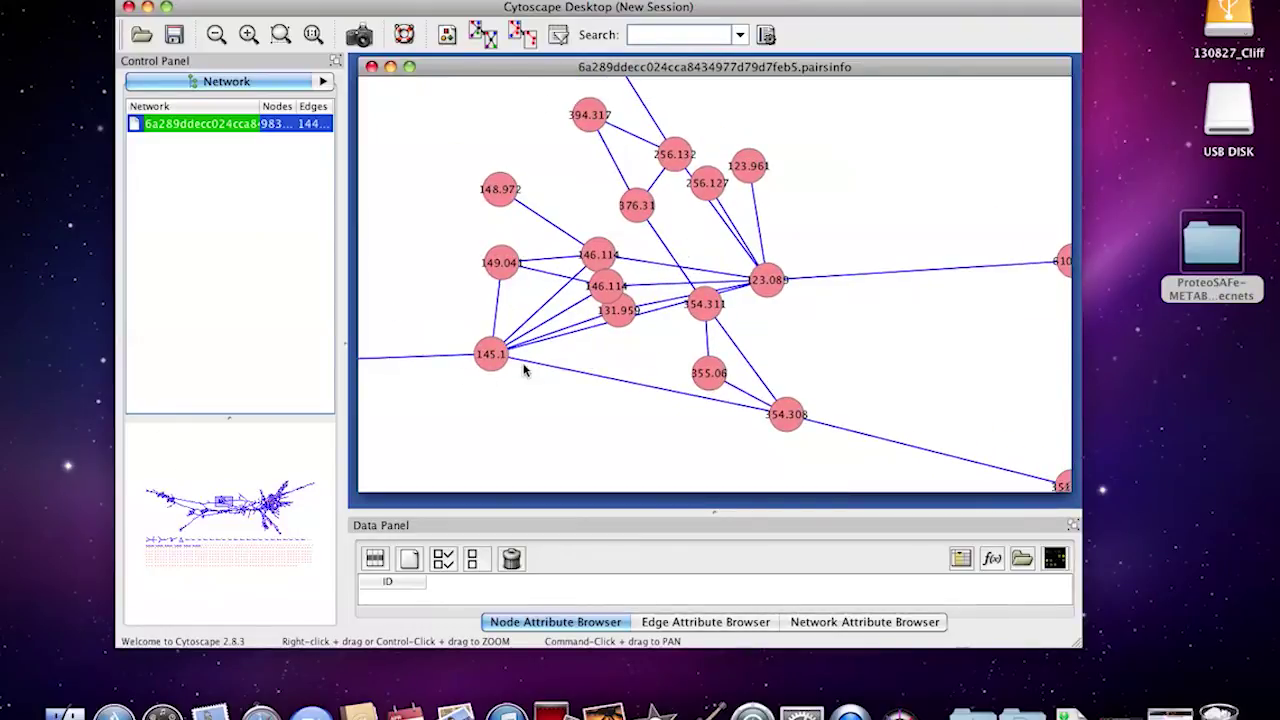
scroll(523, 370, "down", 3)
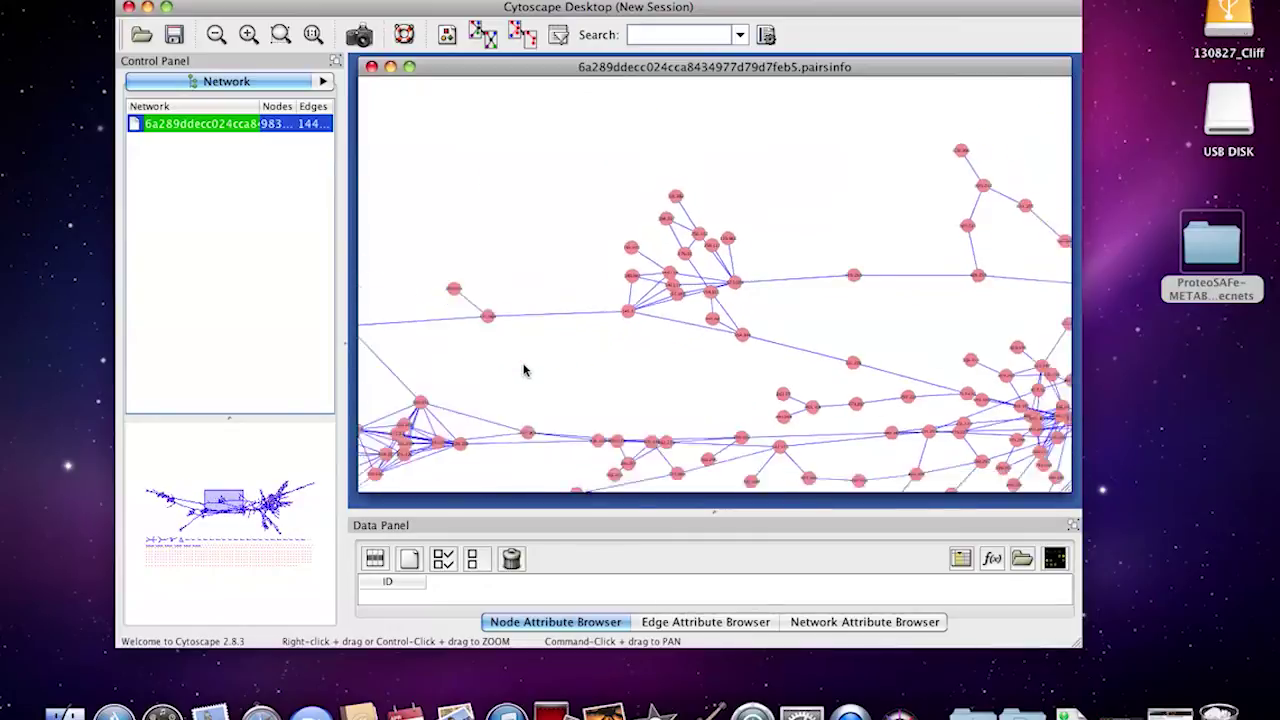
scroll(523, 370, "down", 3)
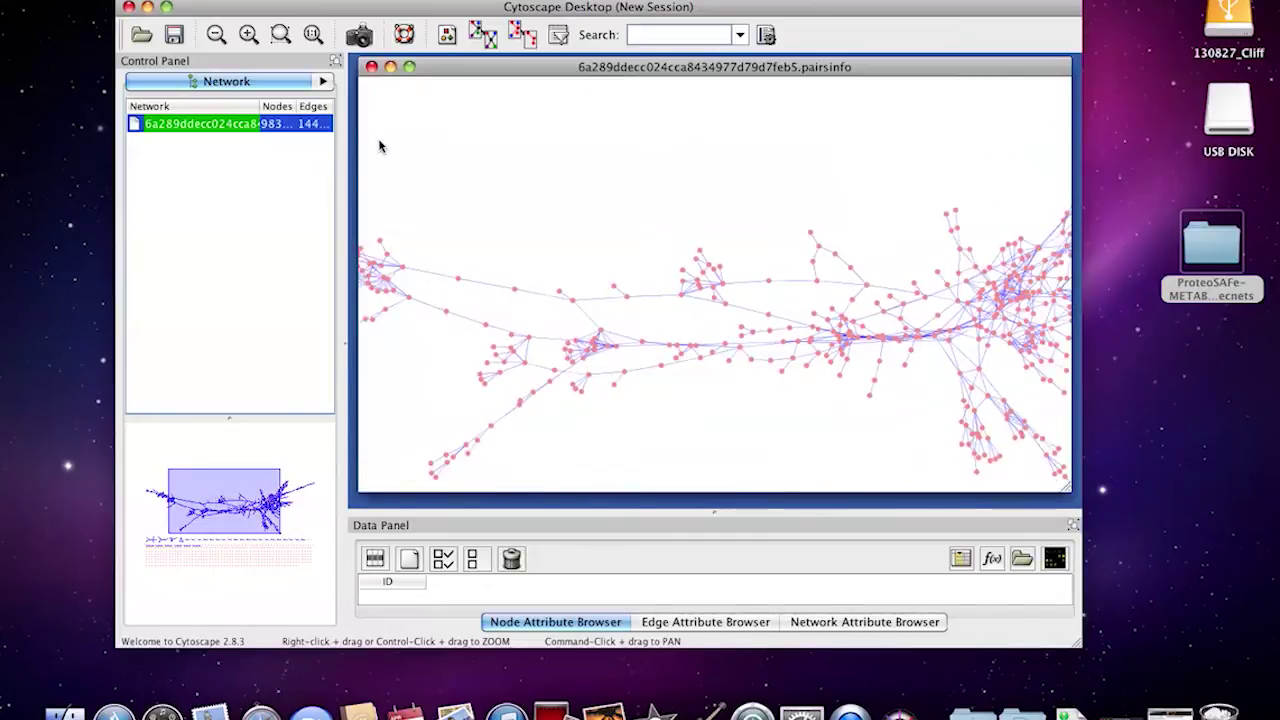
left_click(325, 84)
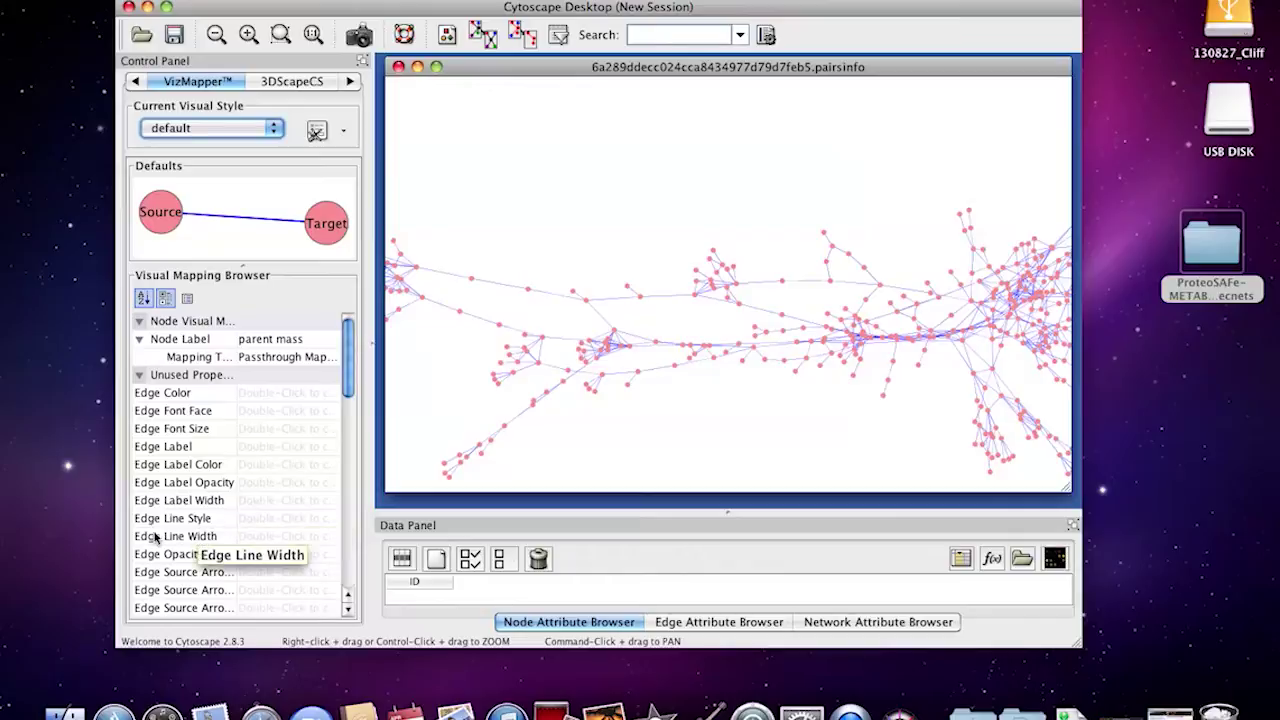
Map Edge Line Width continuously to Cosine Score, with thin low-score edges and a reduced maximum width
double_click(255, 538)
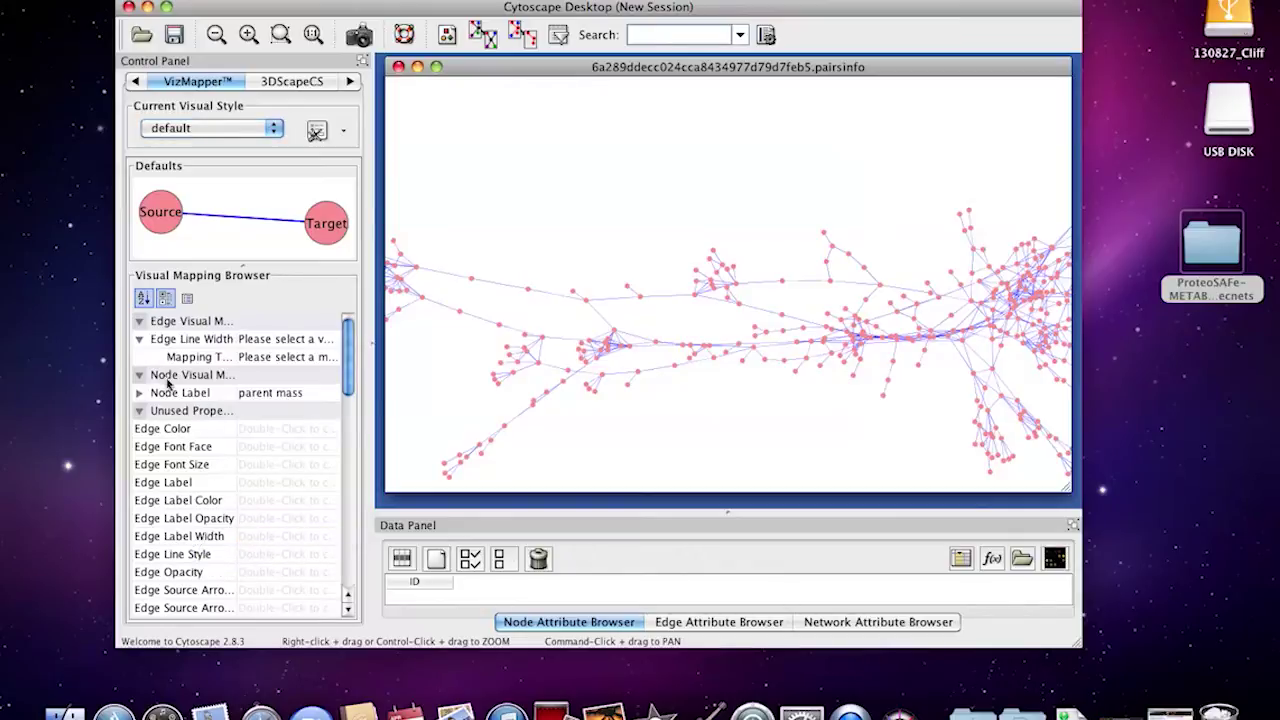
left_click(270, 339)
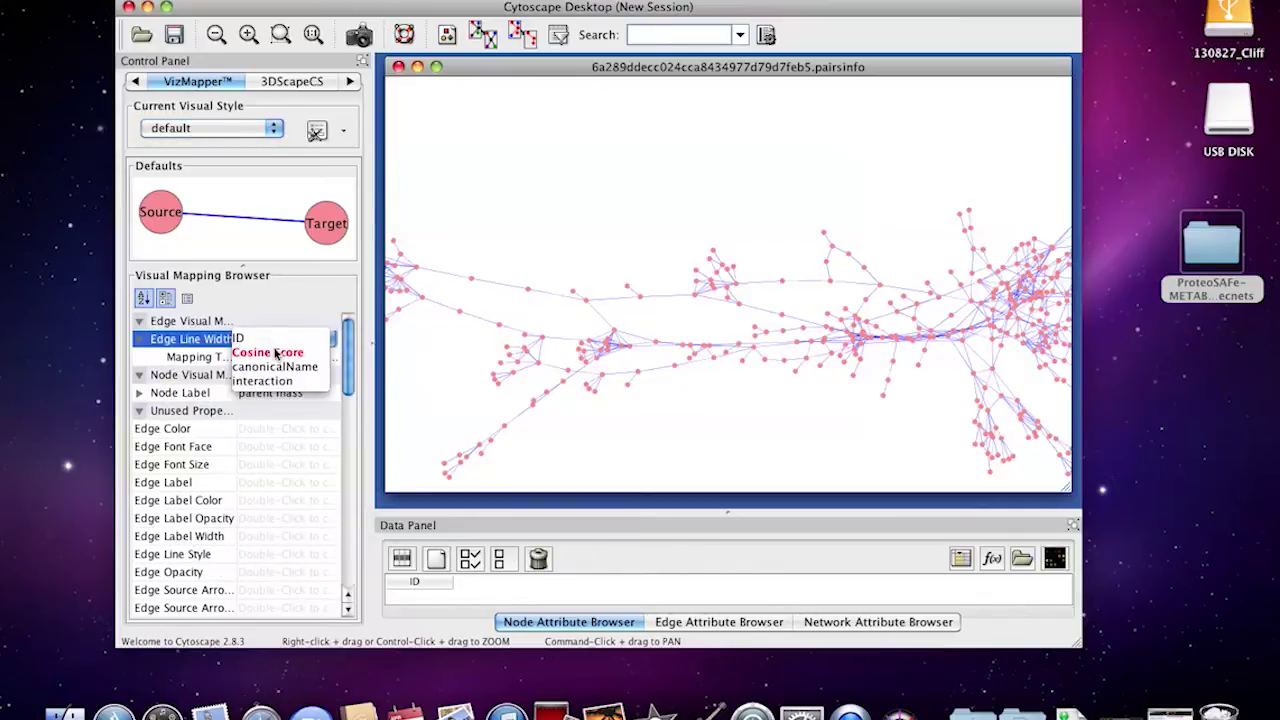
left_click(276, 353)
left_click(268, 358)
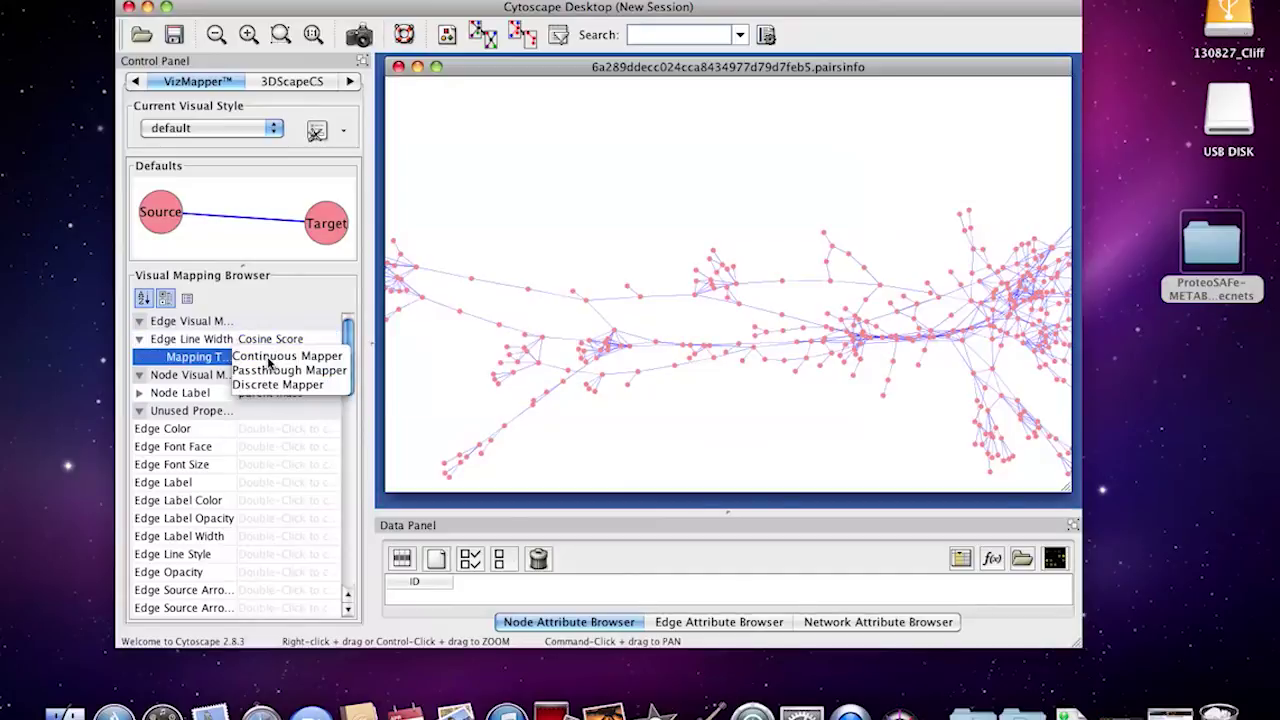
left_click(287, 356)
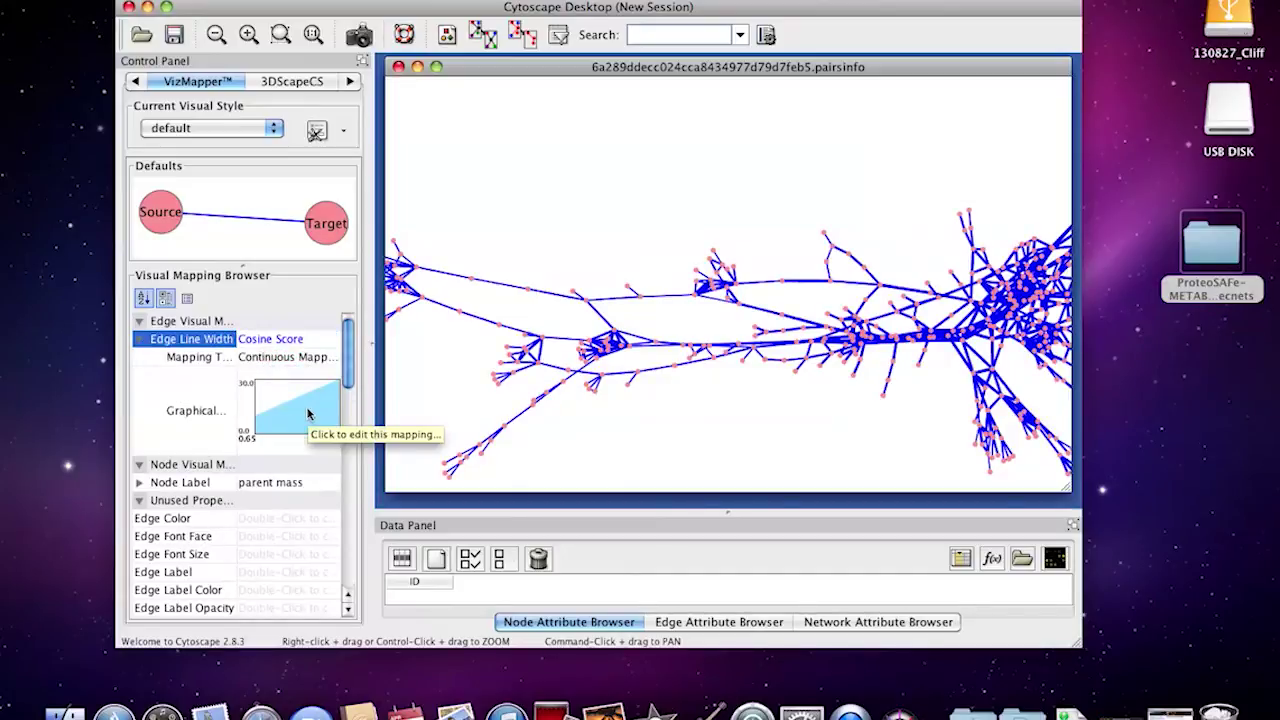
left_click(308, 414)
left_click_drag(424, 257, 420, 292)
left_click_drag(836, 207, 838, 230)
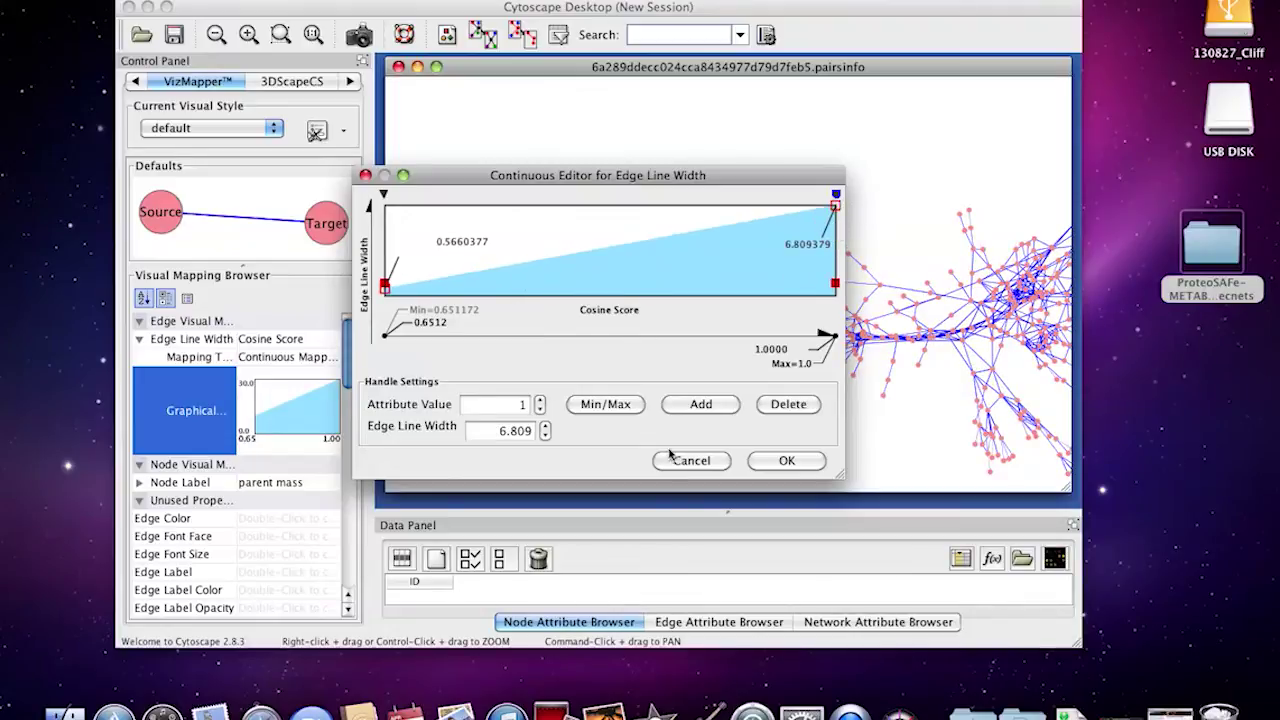
left_click(779, 461)
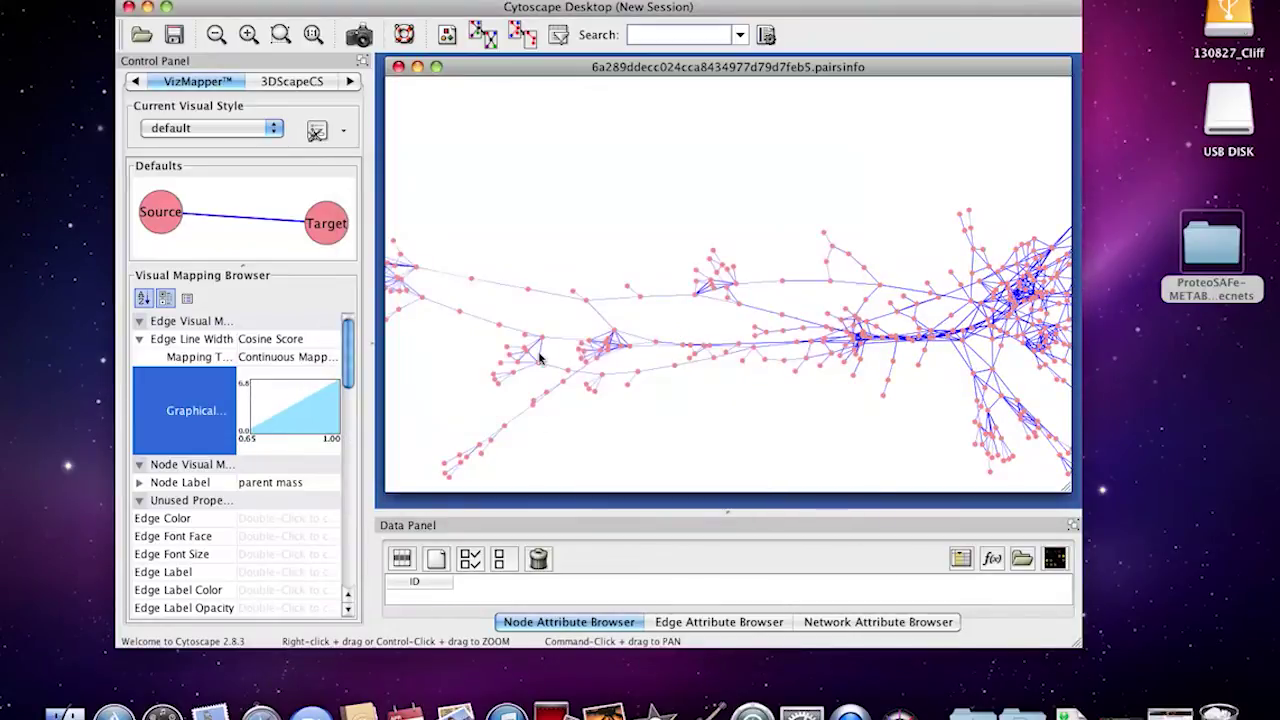
Move node 145.1 slightly down-right and node 148.972 up and to the right
scroll(540, 358, "up", 8)
scroll(540, 300, "down", 2)
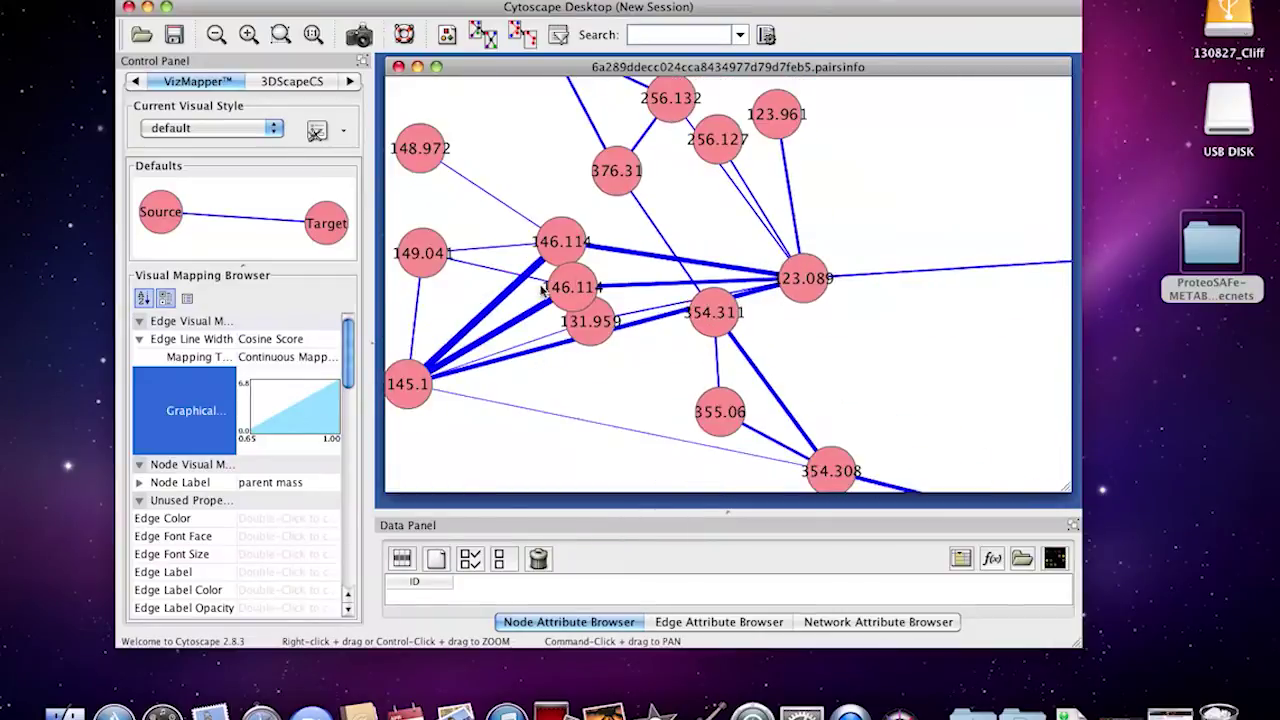
left_click_drag(407, 384, 429, 398)
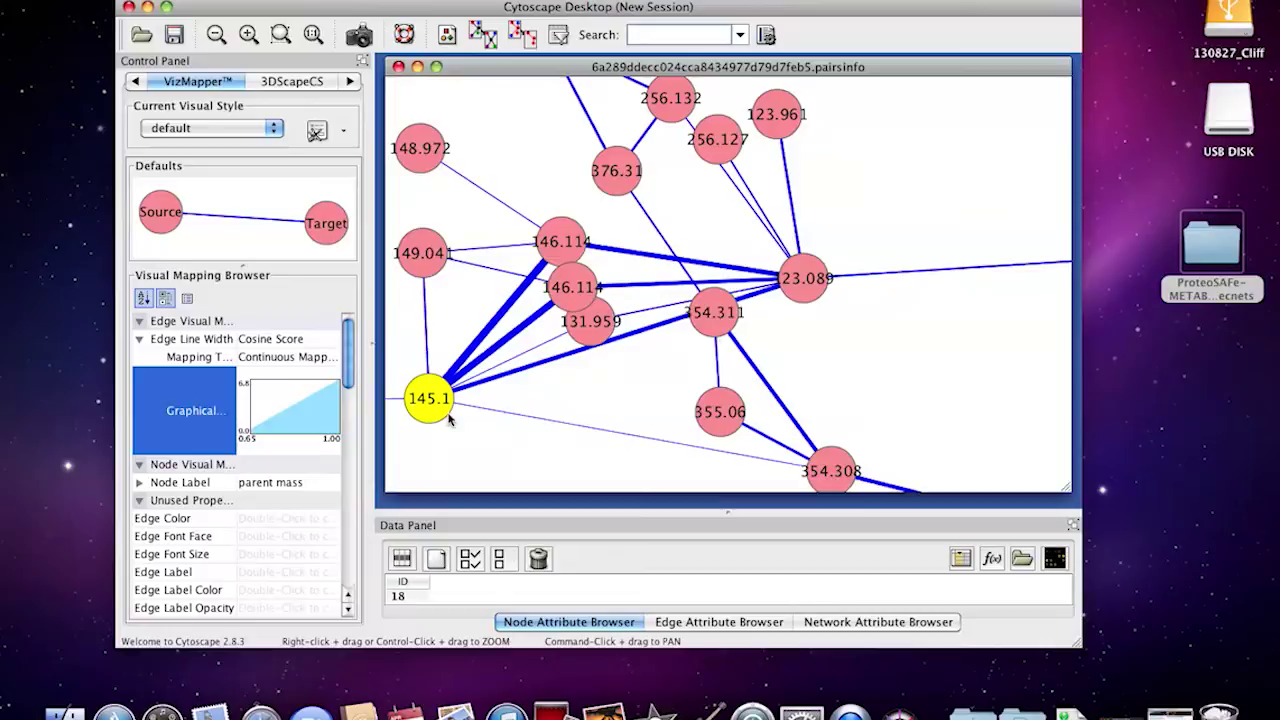
left_click_drag(449, 147, 503, 122)
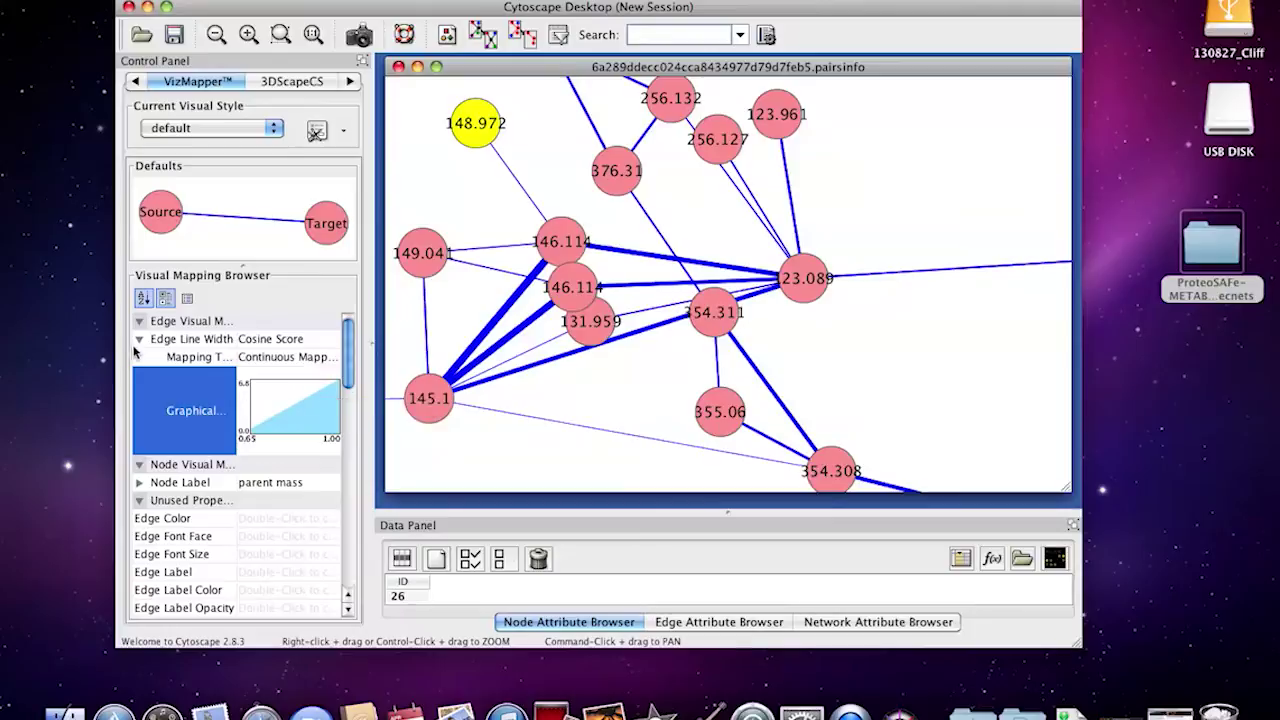
left_click(141, 341)
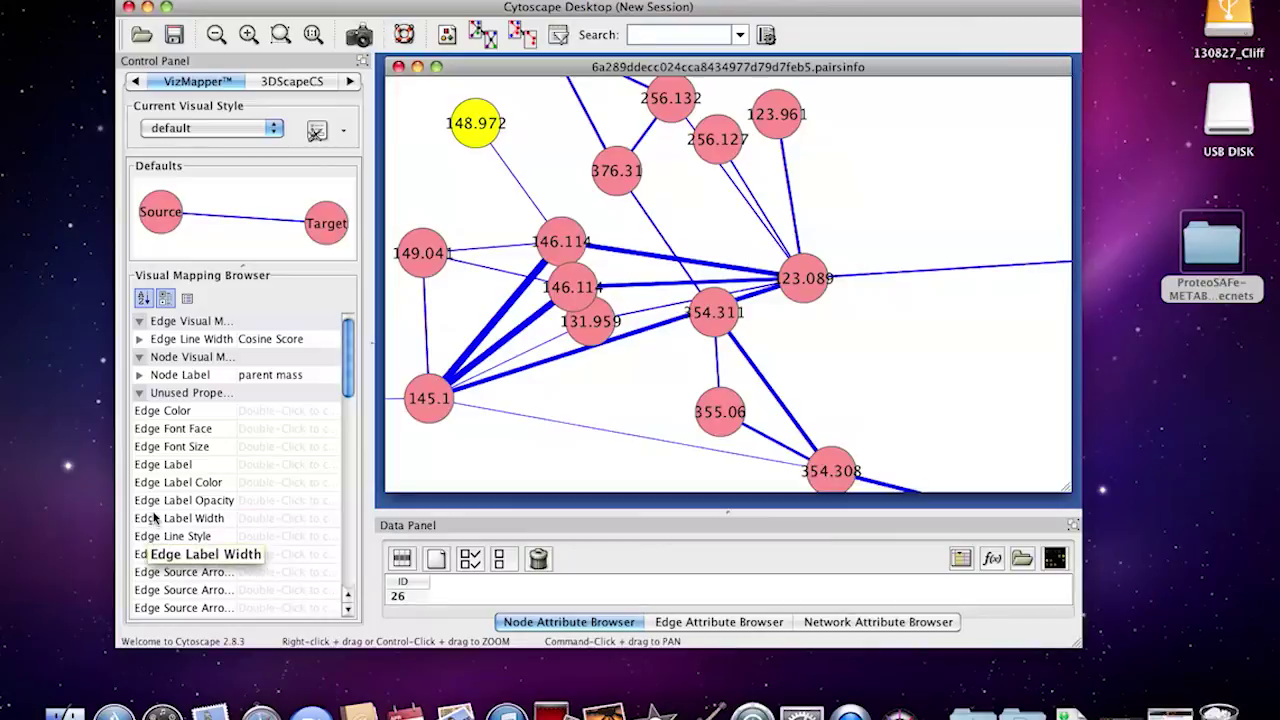
double_click(156, 464)
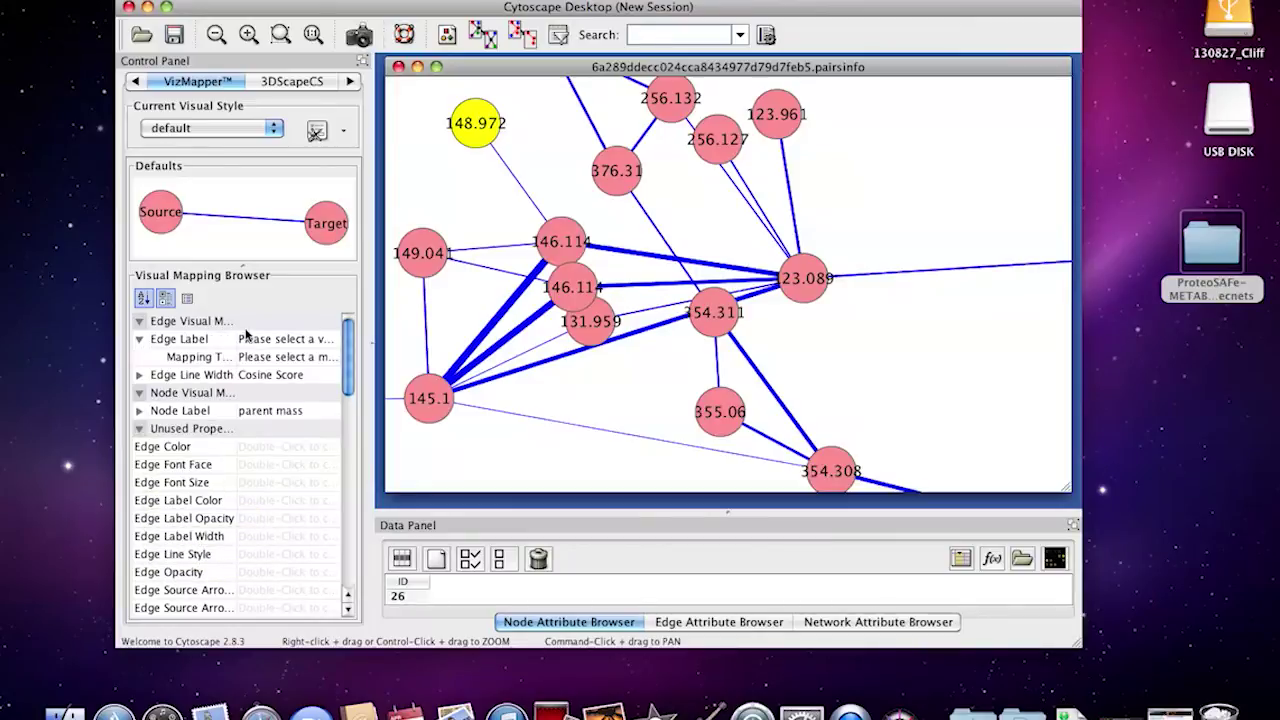
Label each edge with its Cosine Score value using a passthrough mapping
left_click(277, 344)
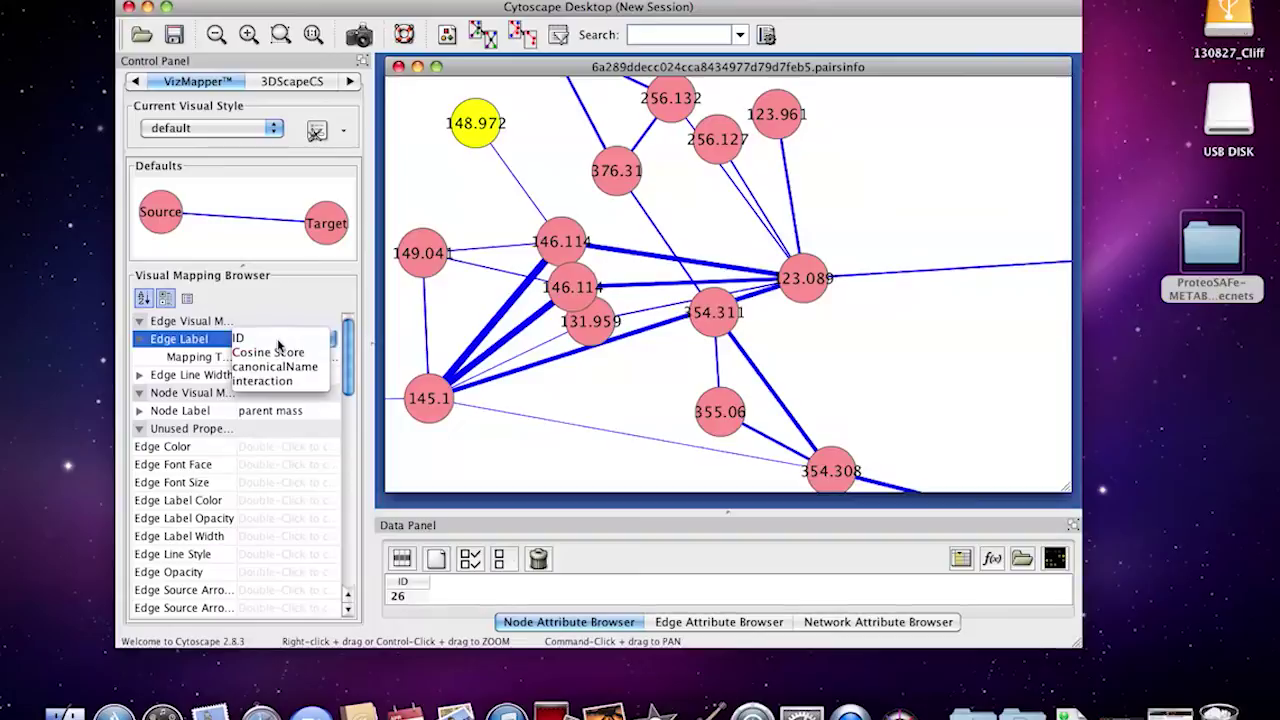
left_click(280, 352)
left_click(272, 357)
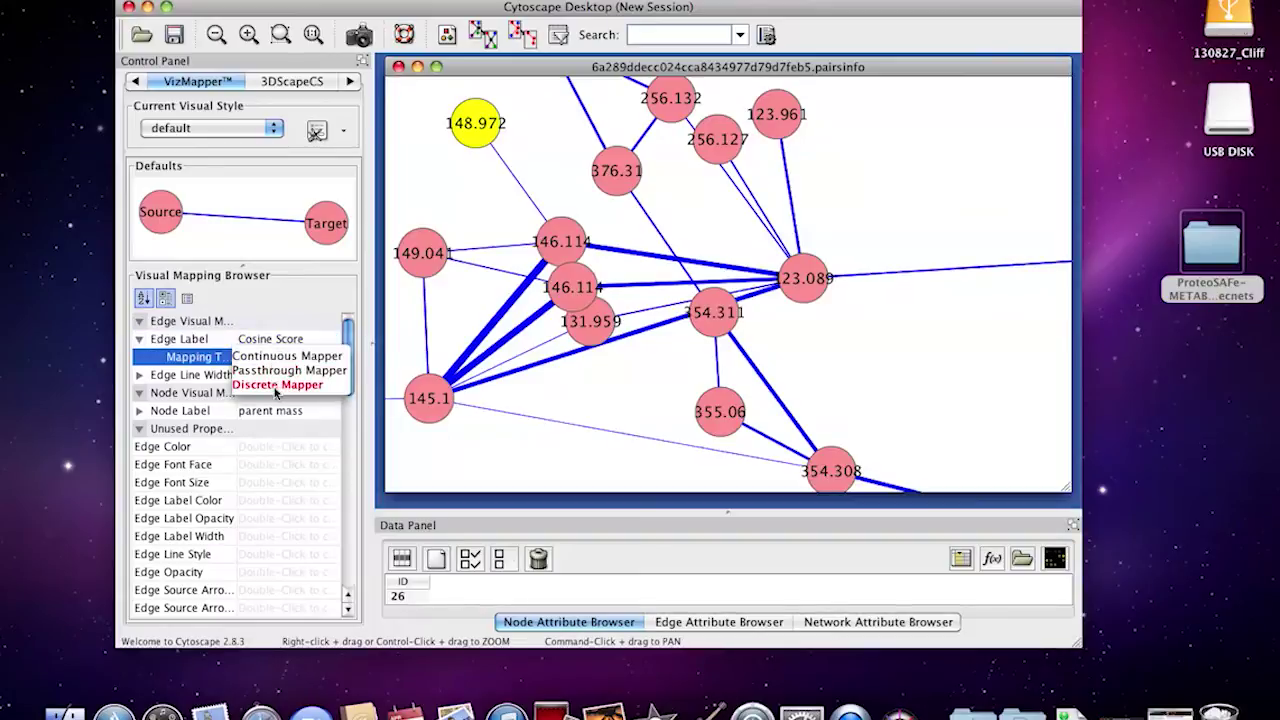
left_click(276, 372)
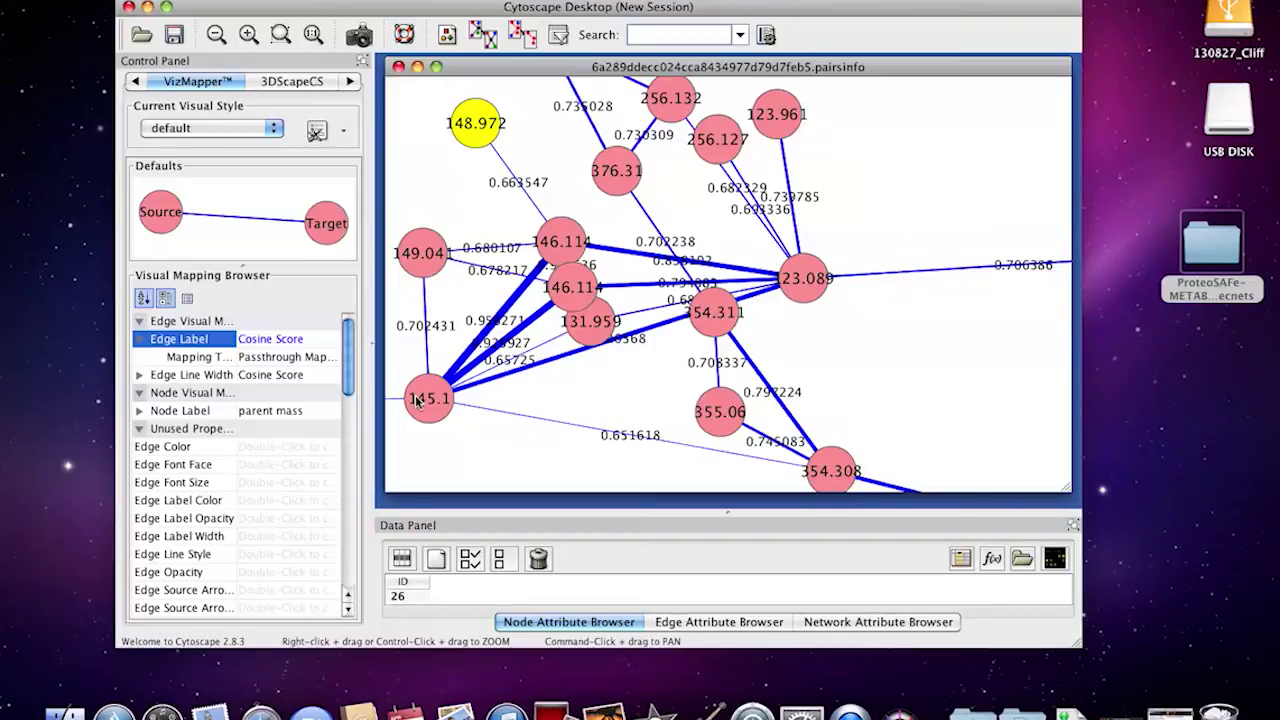
Show the network list and overview, and bring the central cluster into view
scroll(580, 281, "down", 10)
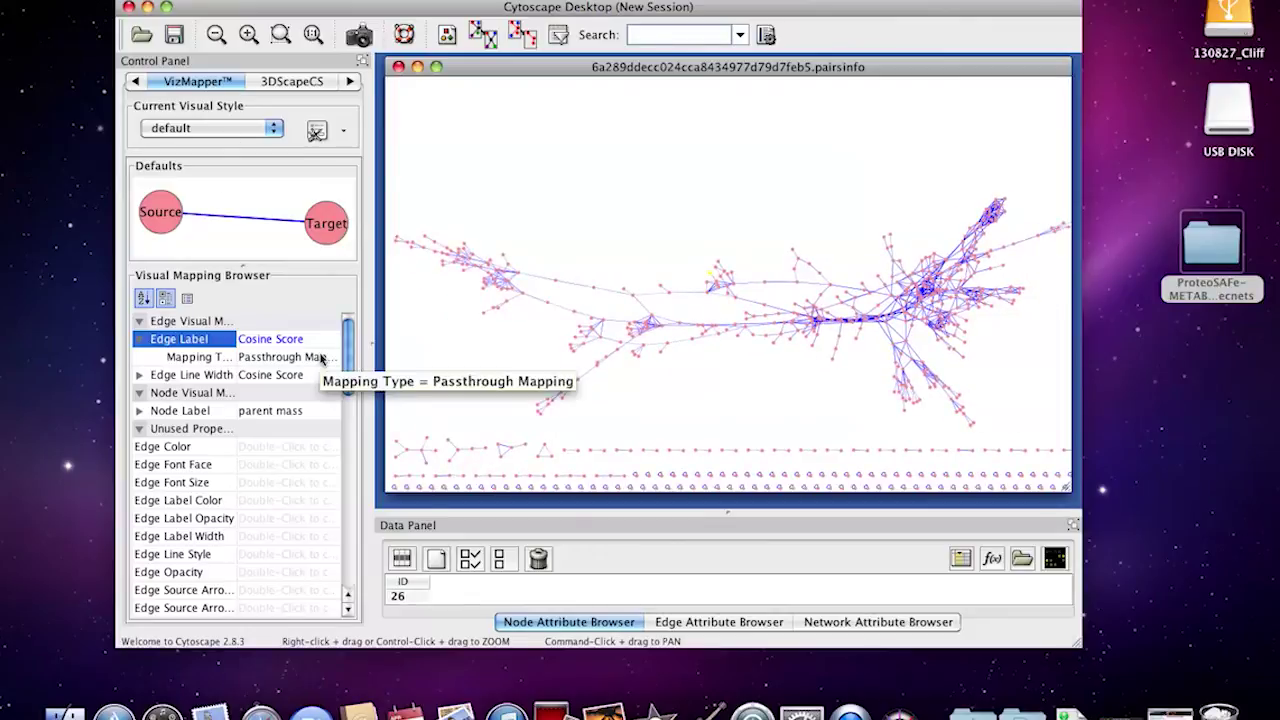
scroll(560, 375, "up", 5)
scroll(560, 375, "up", 1)
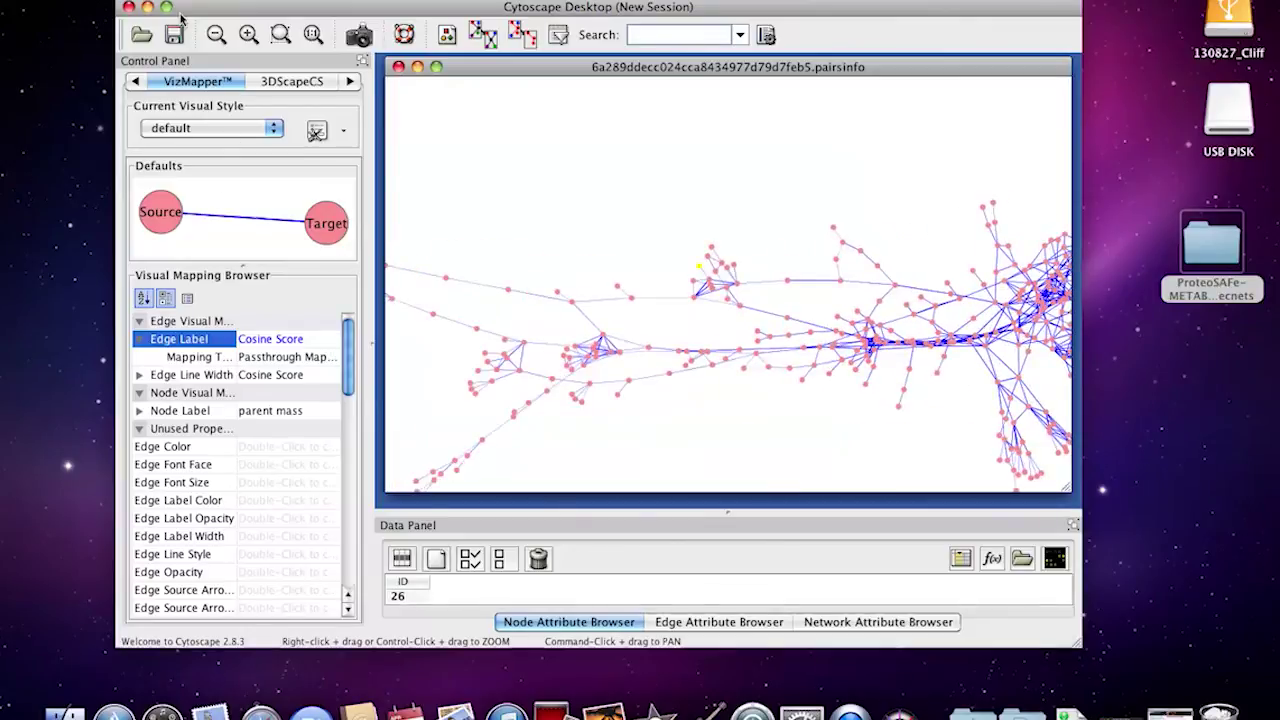
left_click_drag(345, 365, 345, 398)
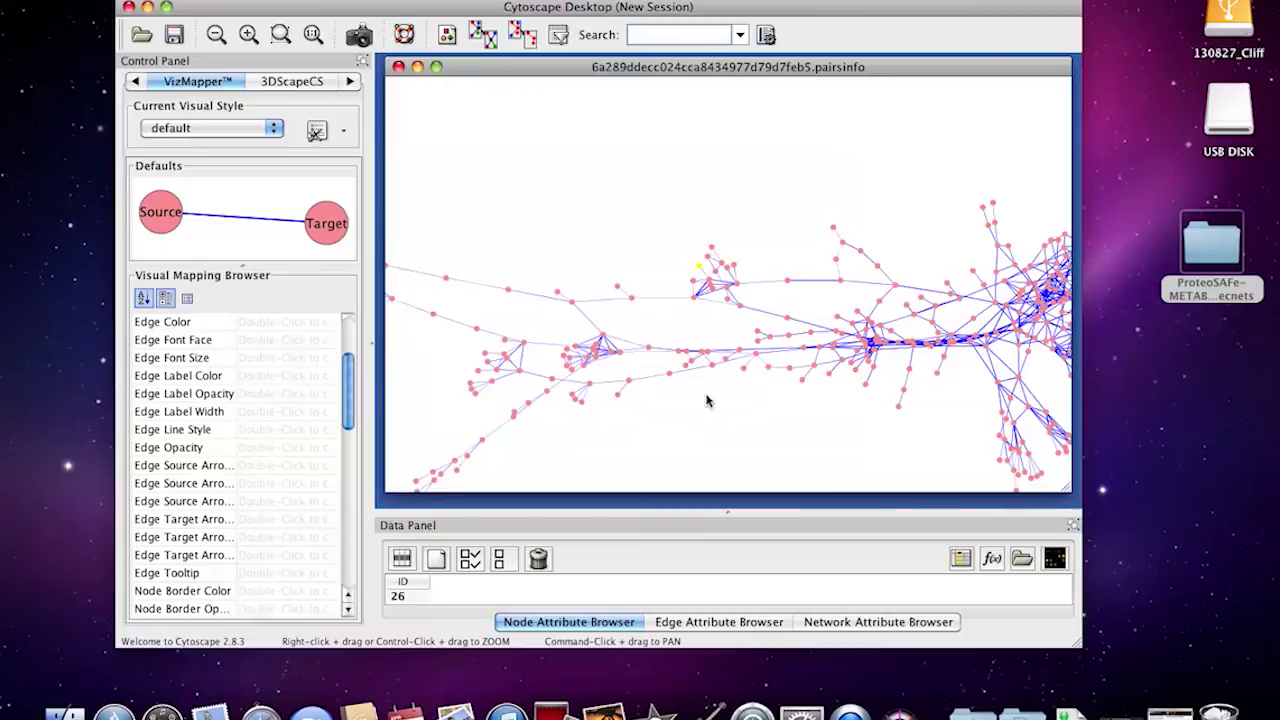
left_click(135, 82)
left_click_drag(165, 497, 270, 503)
scroll(606, 400, "up", 5)
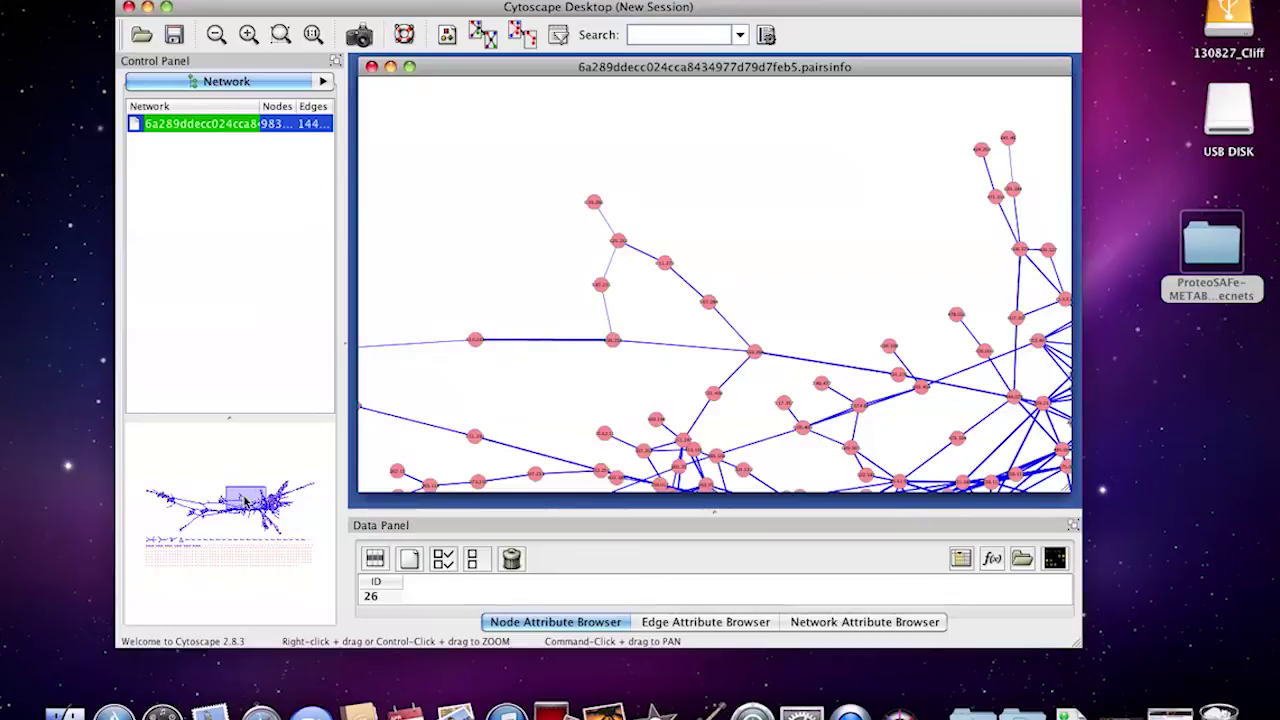
scroll(518, 345, "down", 5)
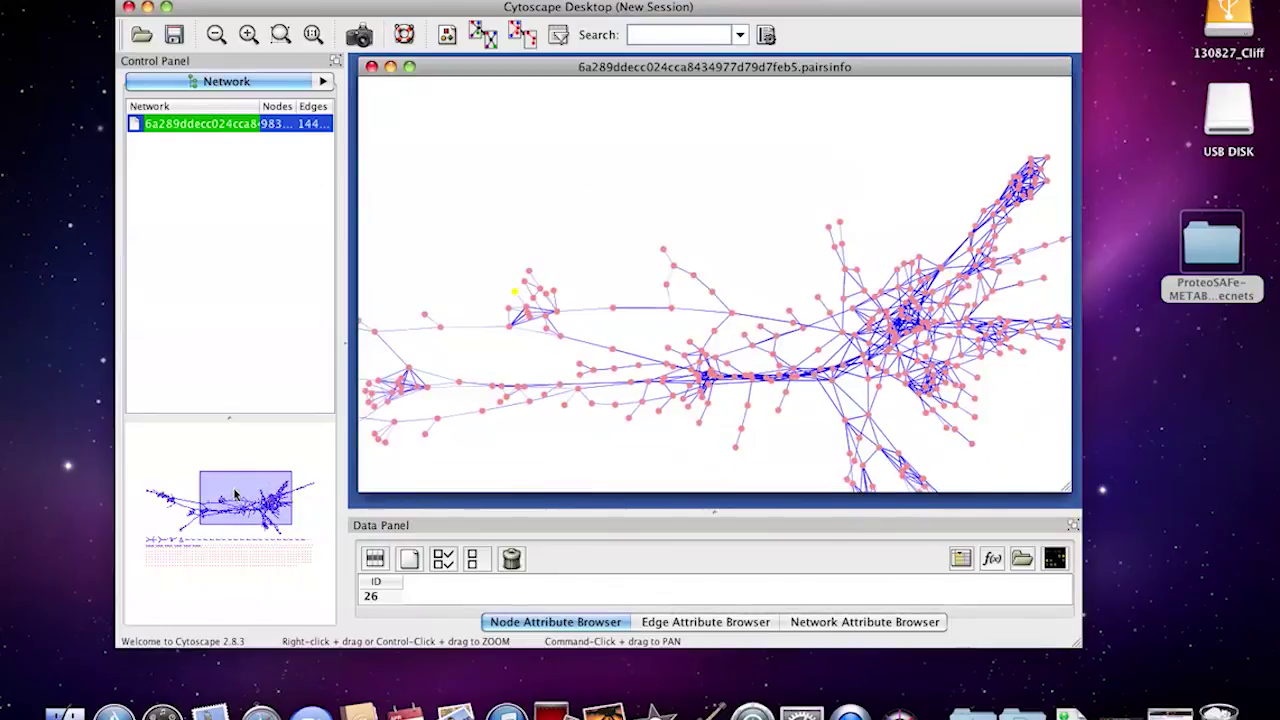
Pan down to the grid of small isolated node pairs and zoom to inspect them
left_click_drag(235, 495, 199, 537)
scroll(612, 445, "up", 3)
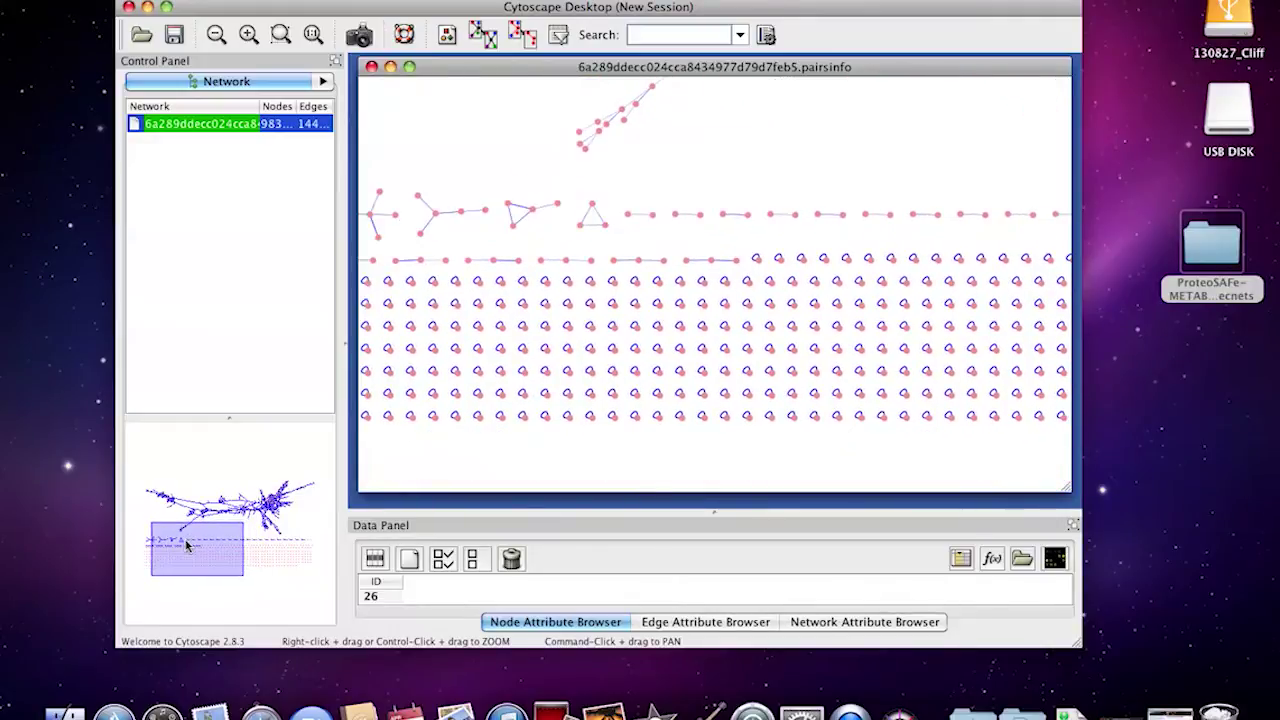
scroll(612, 445, "up", 2)
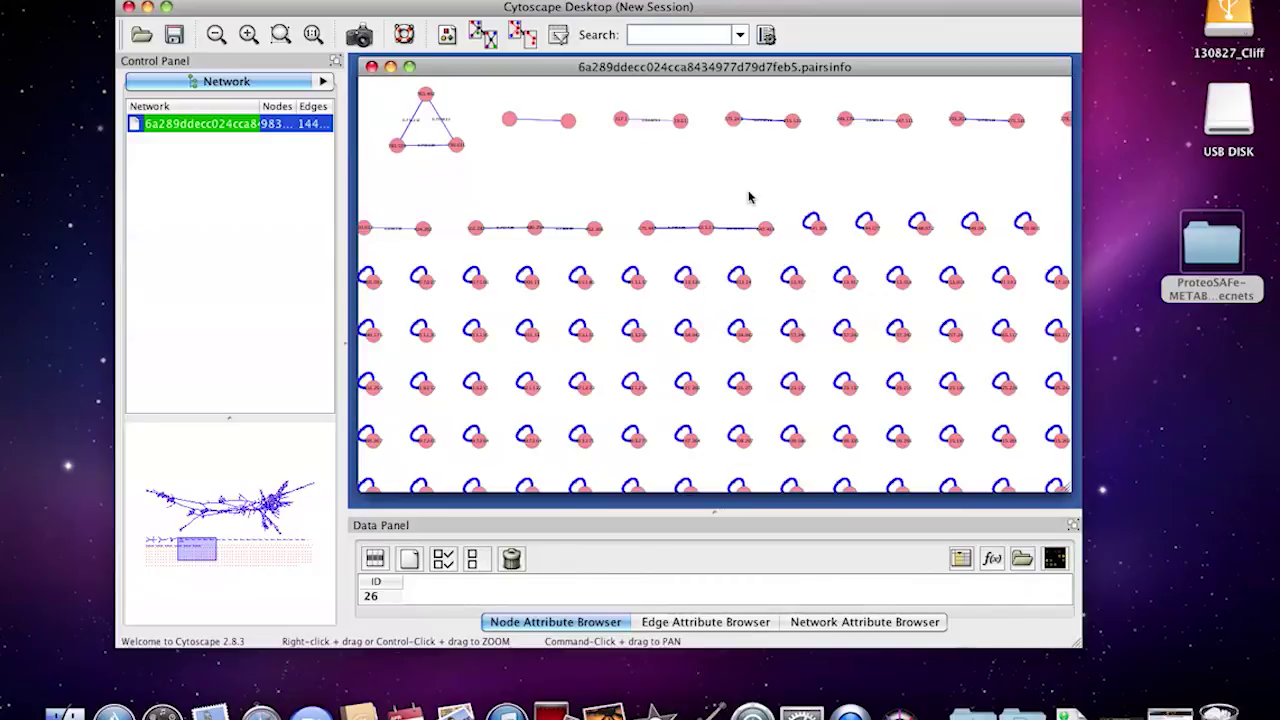
scroll(749, 197, "down", 5)
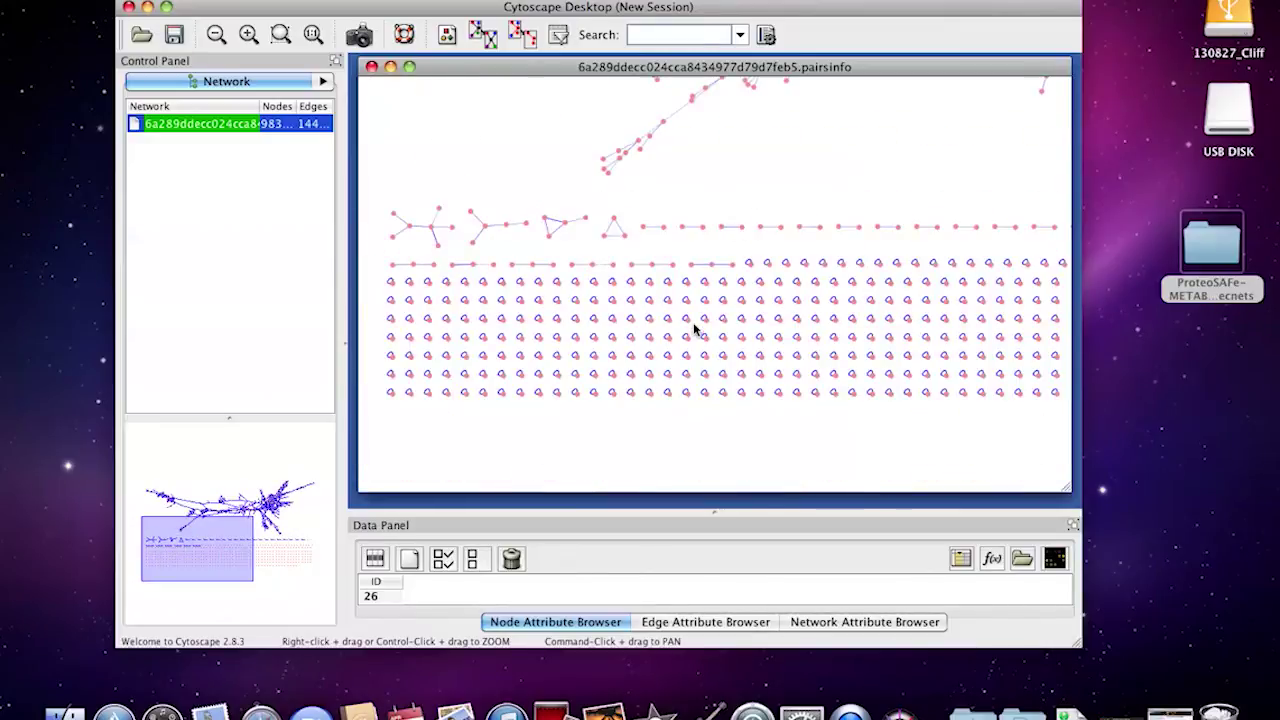
scroll(877, 309, "up", 1)
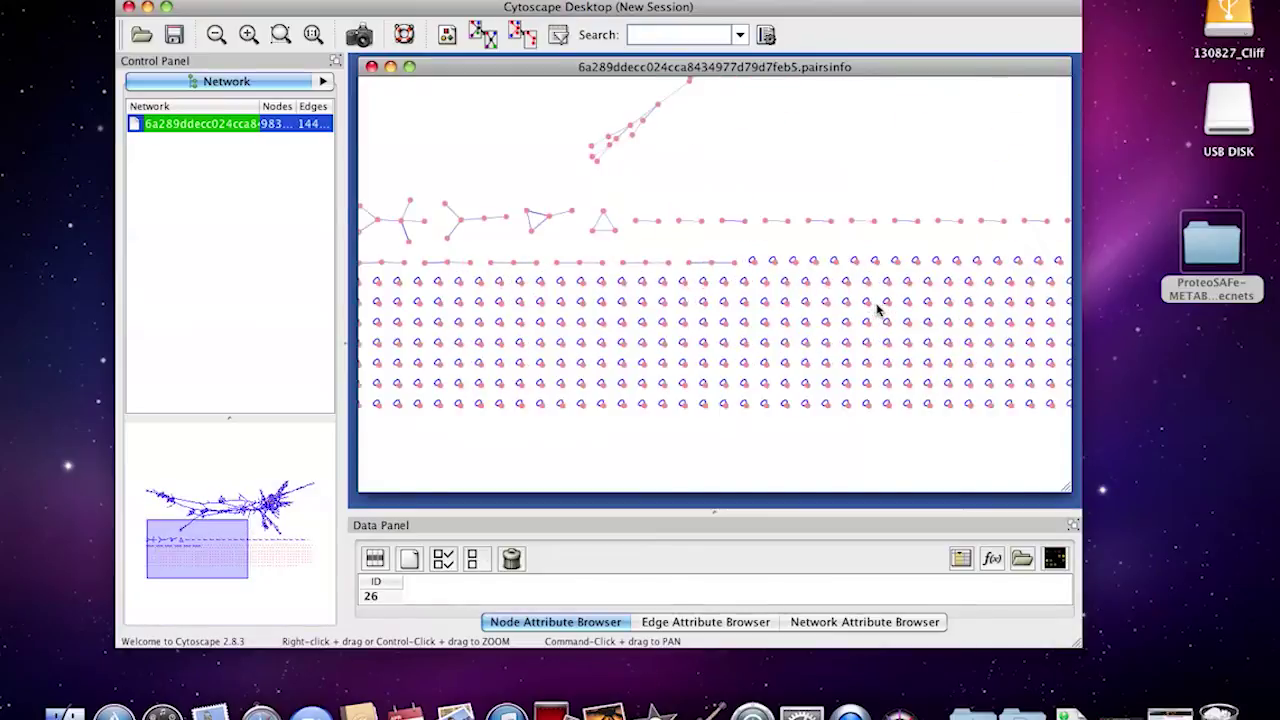
scroll(877, 309, "up", 2)
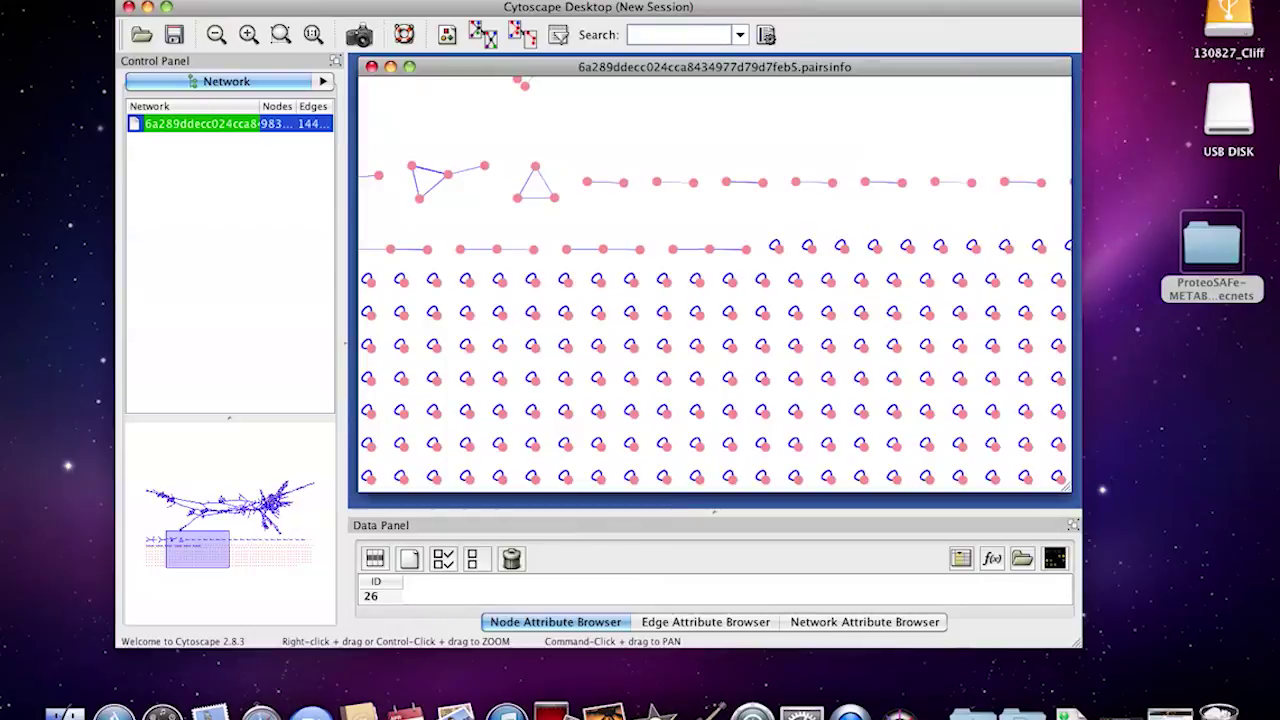
left_click(130, 0)
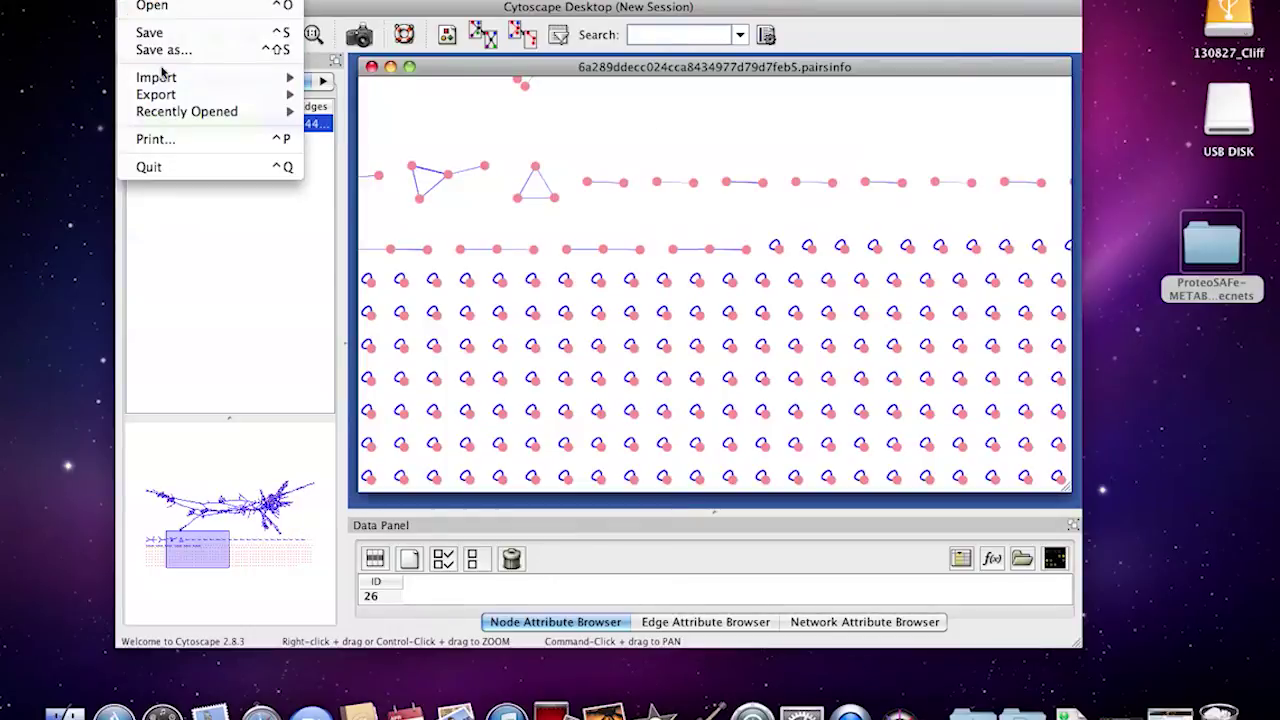
mouse_move(163, 77)
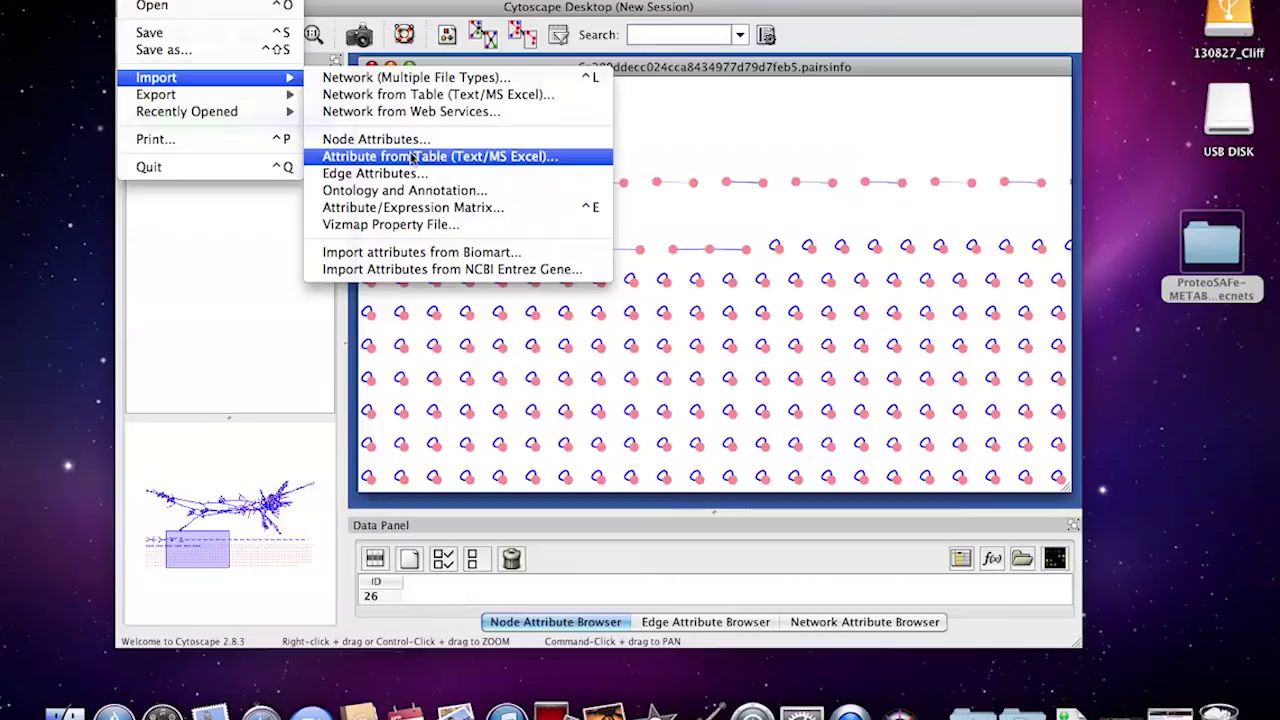
left_click(430, 94)
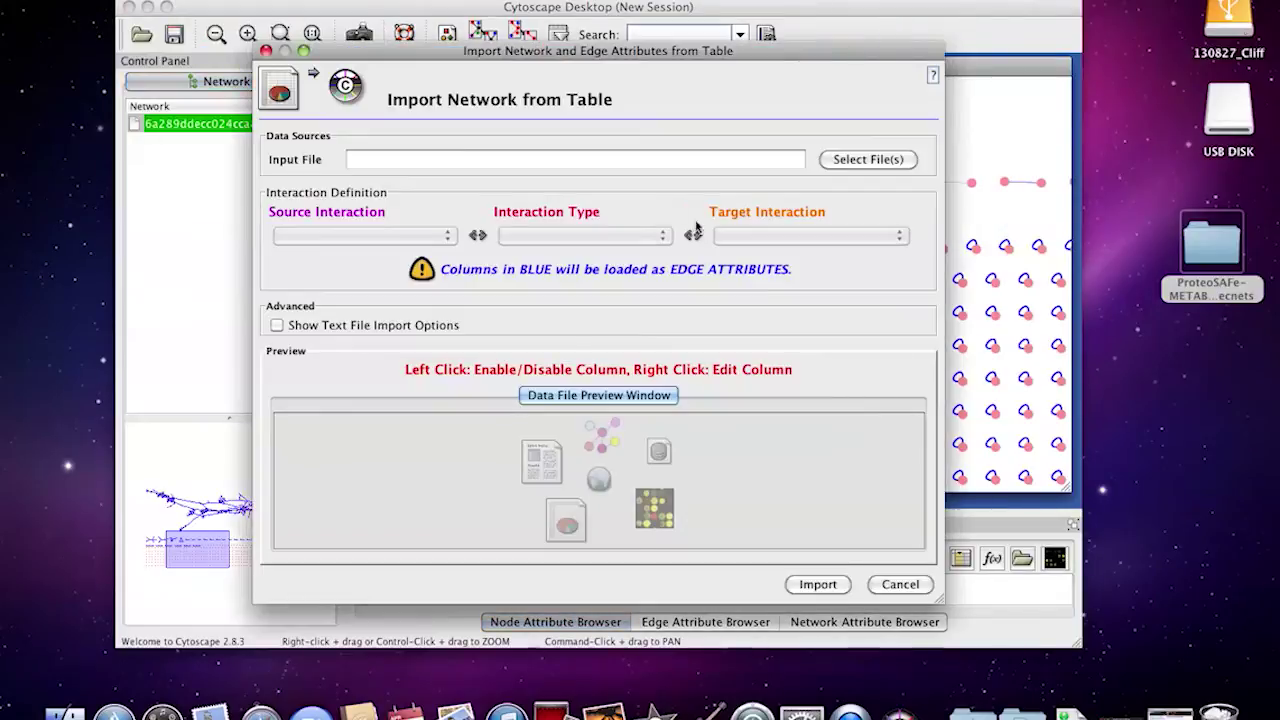
left_click(895, 162)
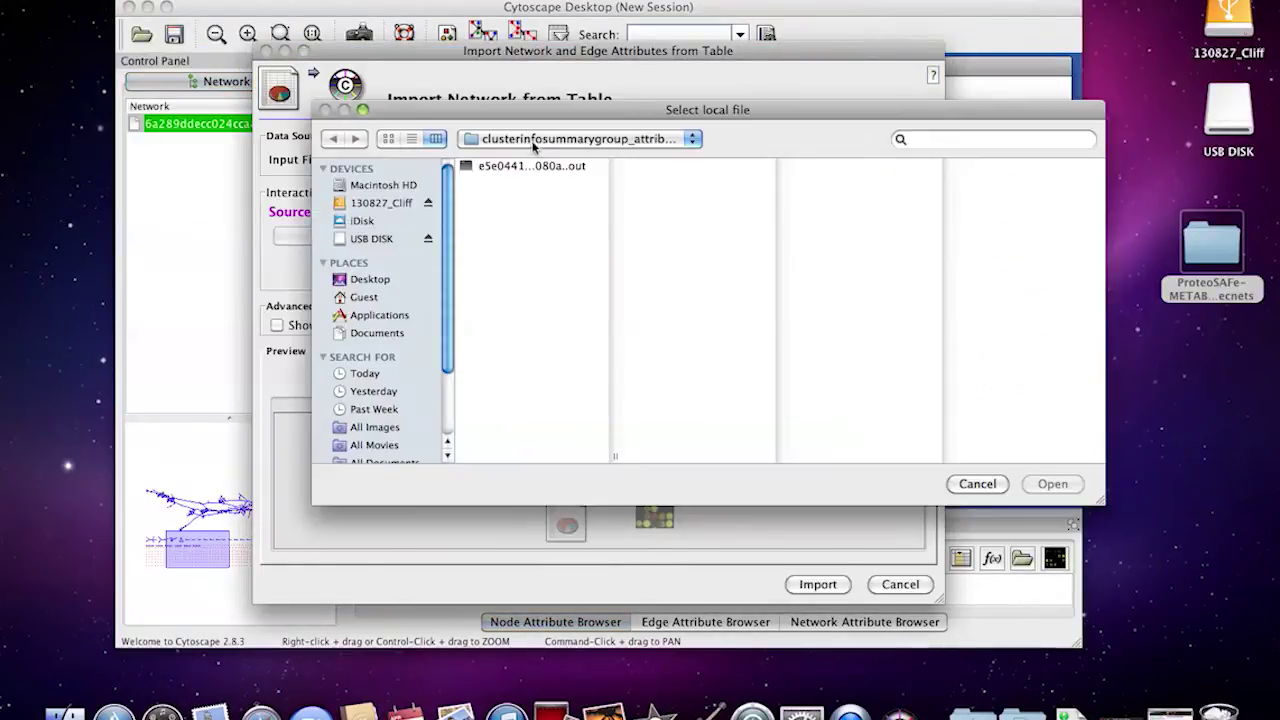
left_click(533, 143)
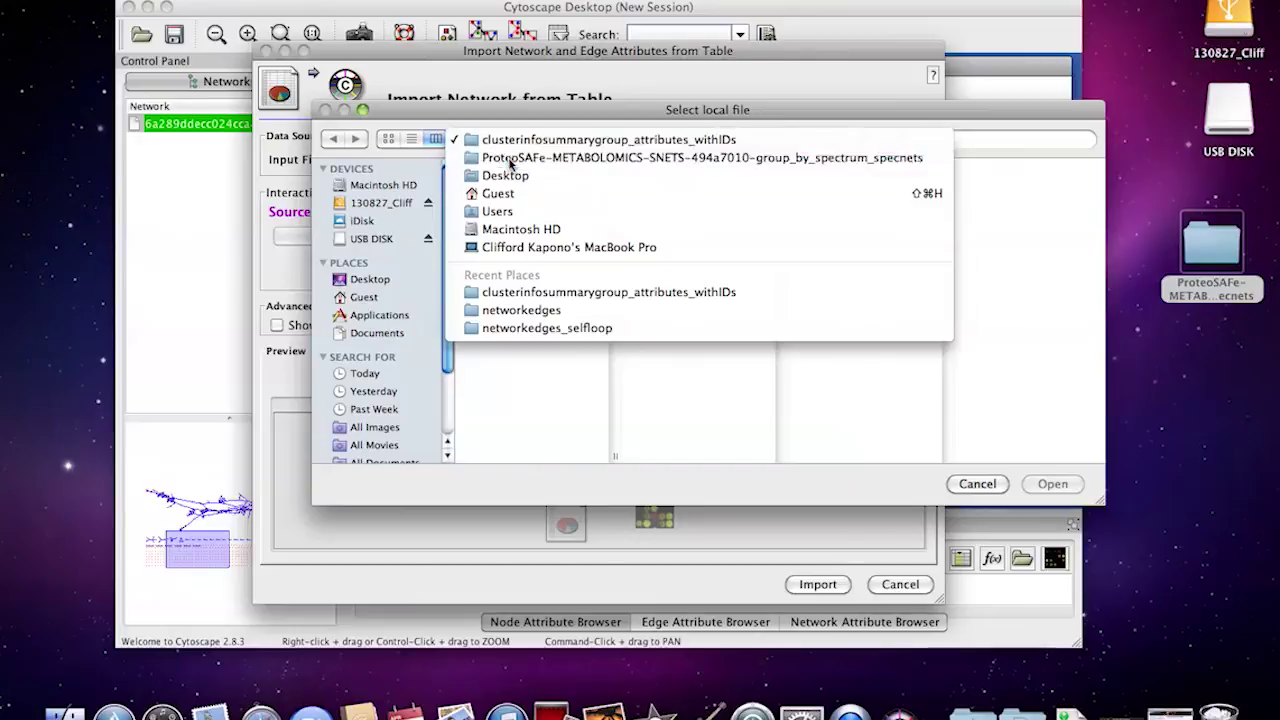
left_click(511, 158)
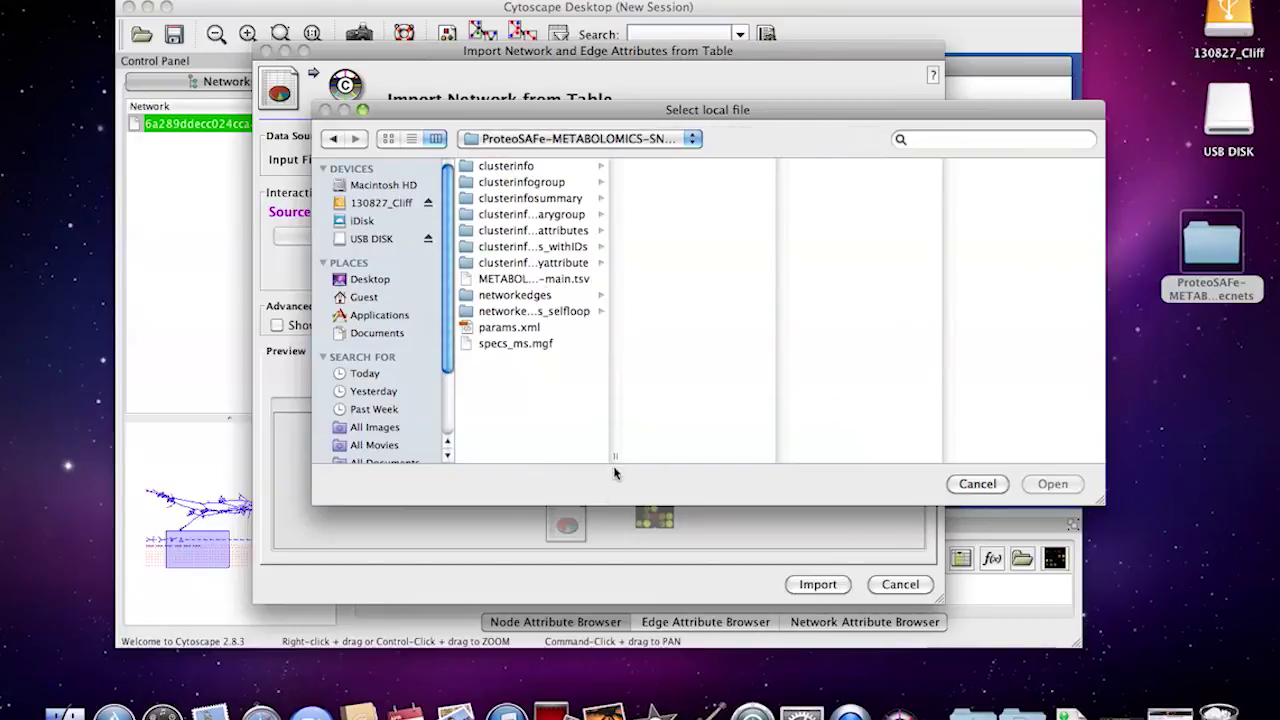
left_click_drag(615, 470, 908, 372)
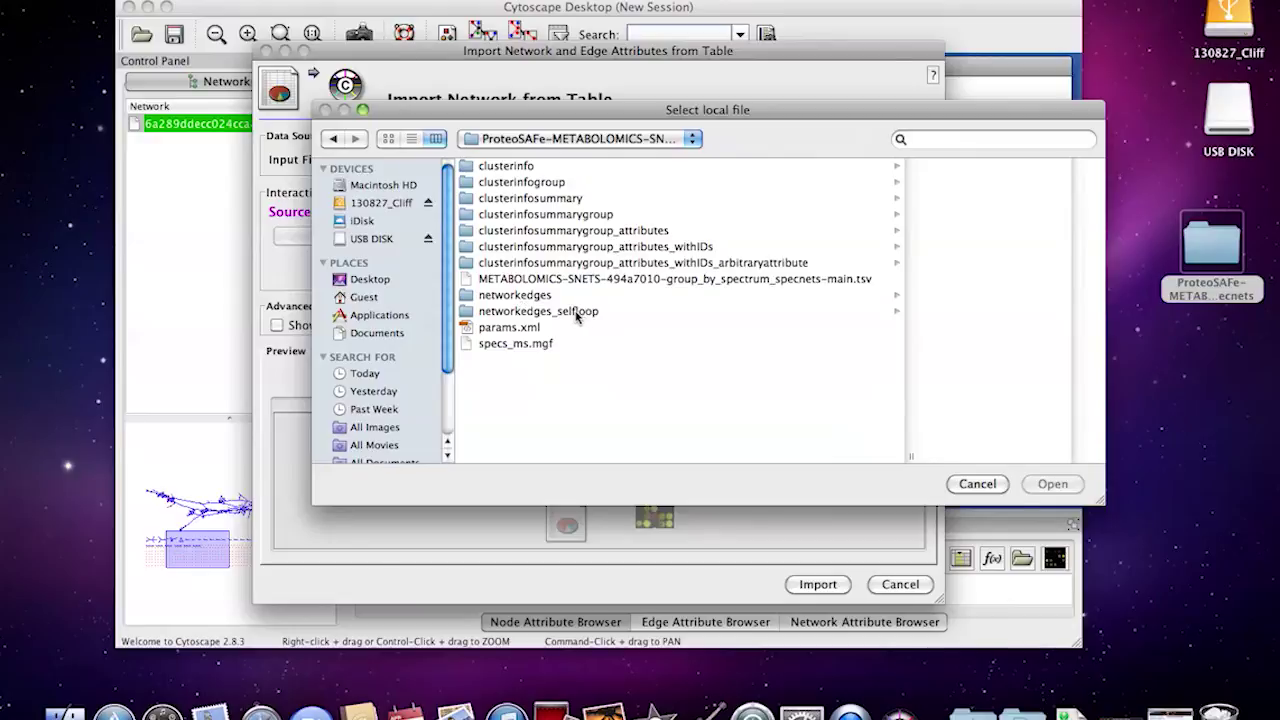
left_click(978, 484)
Cancel the network import, then pan and zoom so the whole network sits centred
left_click(900, 584)
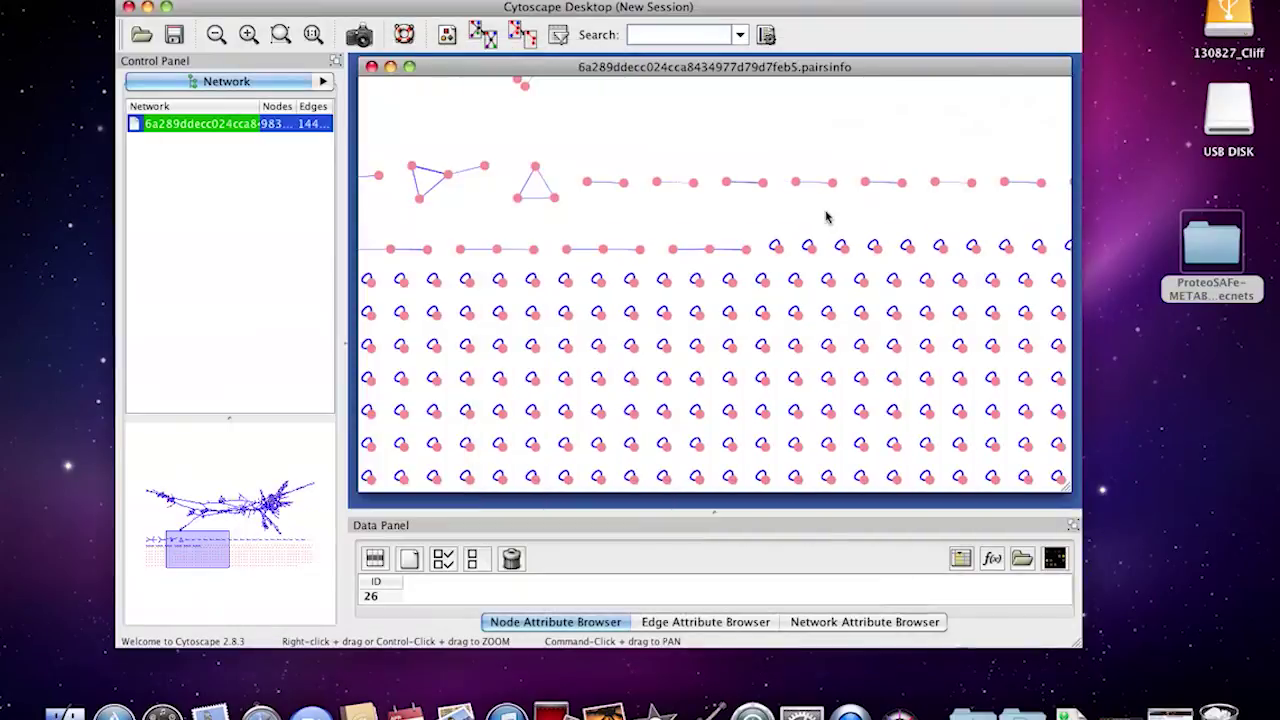
scroll(530, 370, "down", 4)
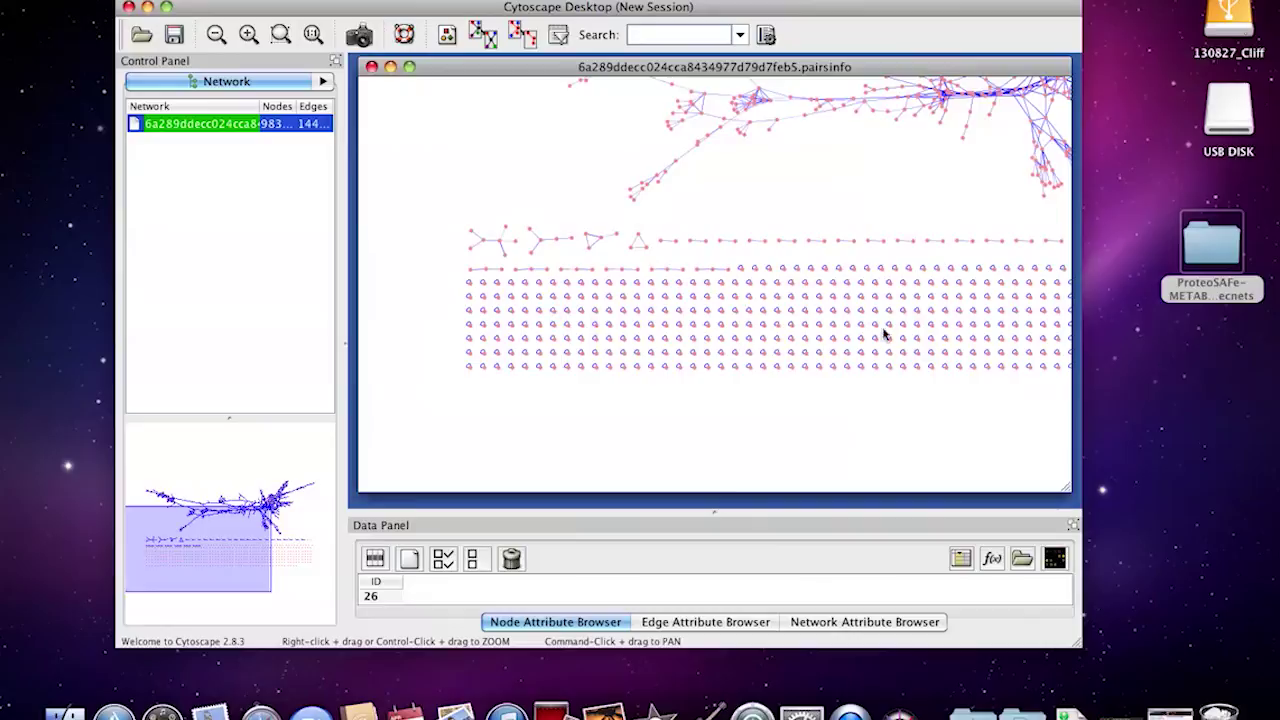
scroll(760, 275, "up", 5)
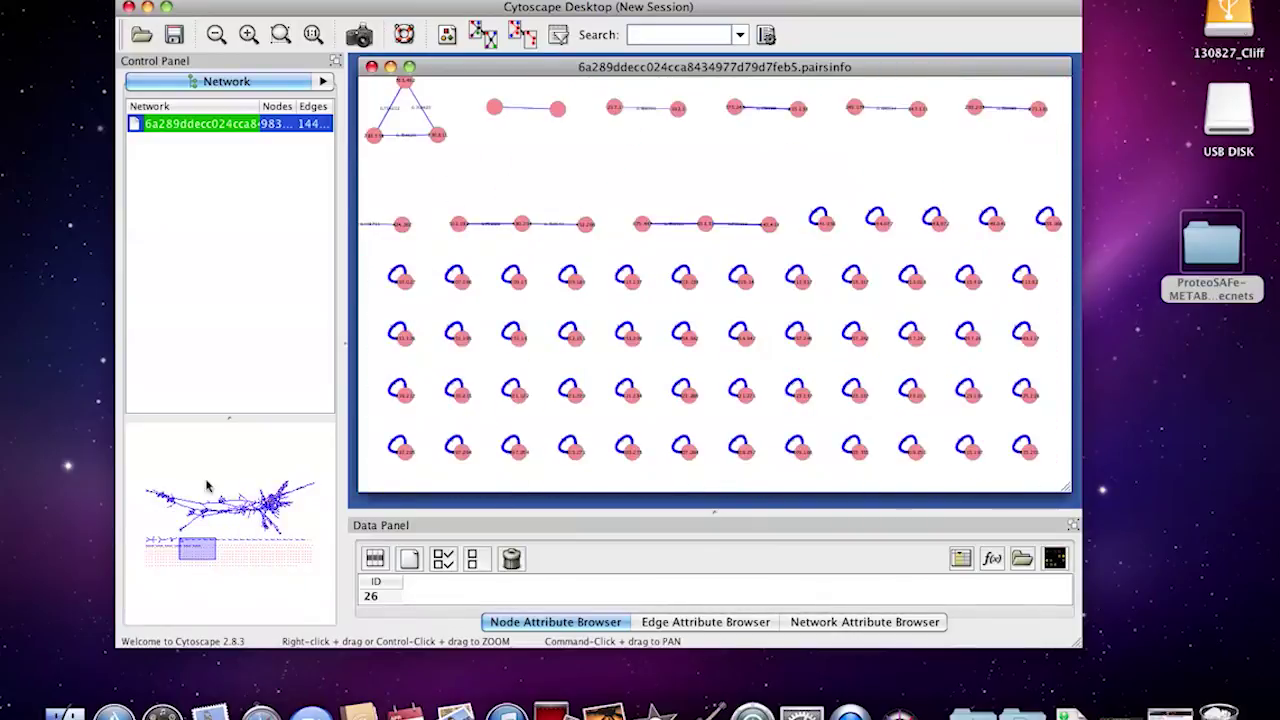
left_click_drag(148, 558, 280, 505)
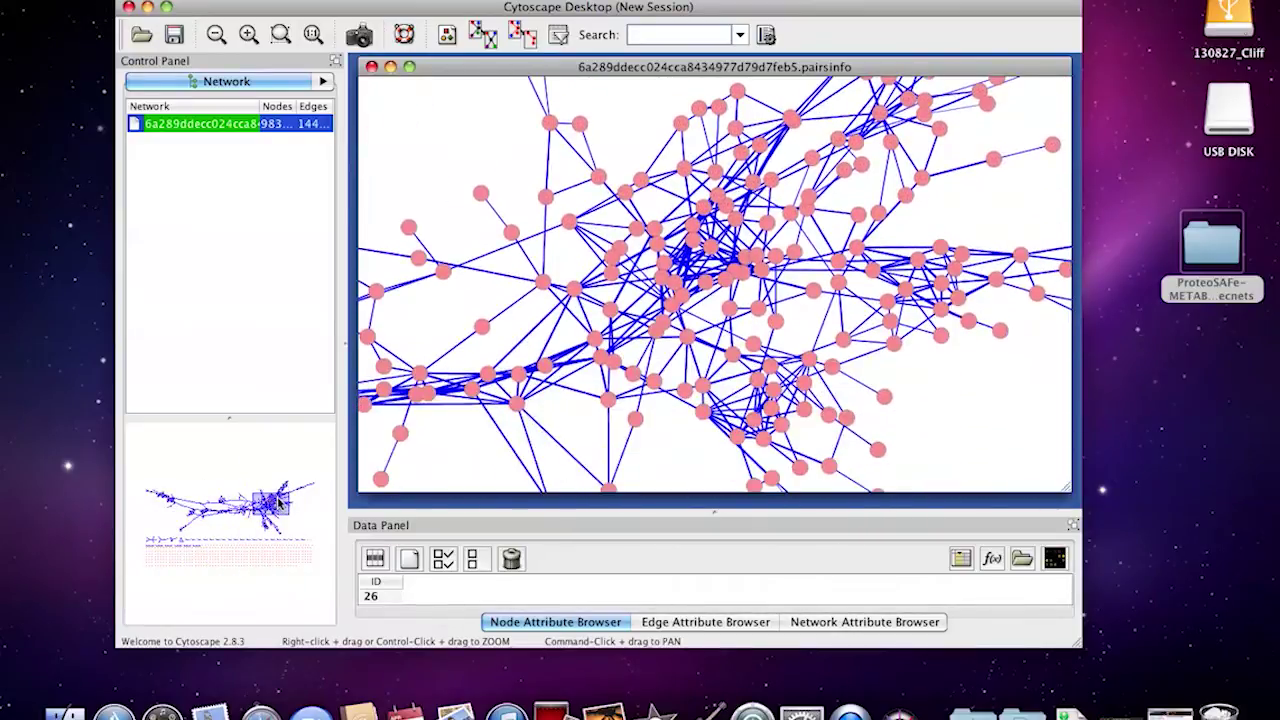
scroll(625, 350, "down", 8)
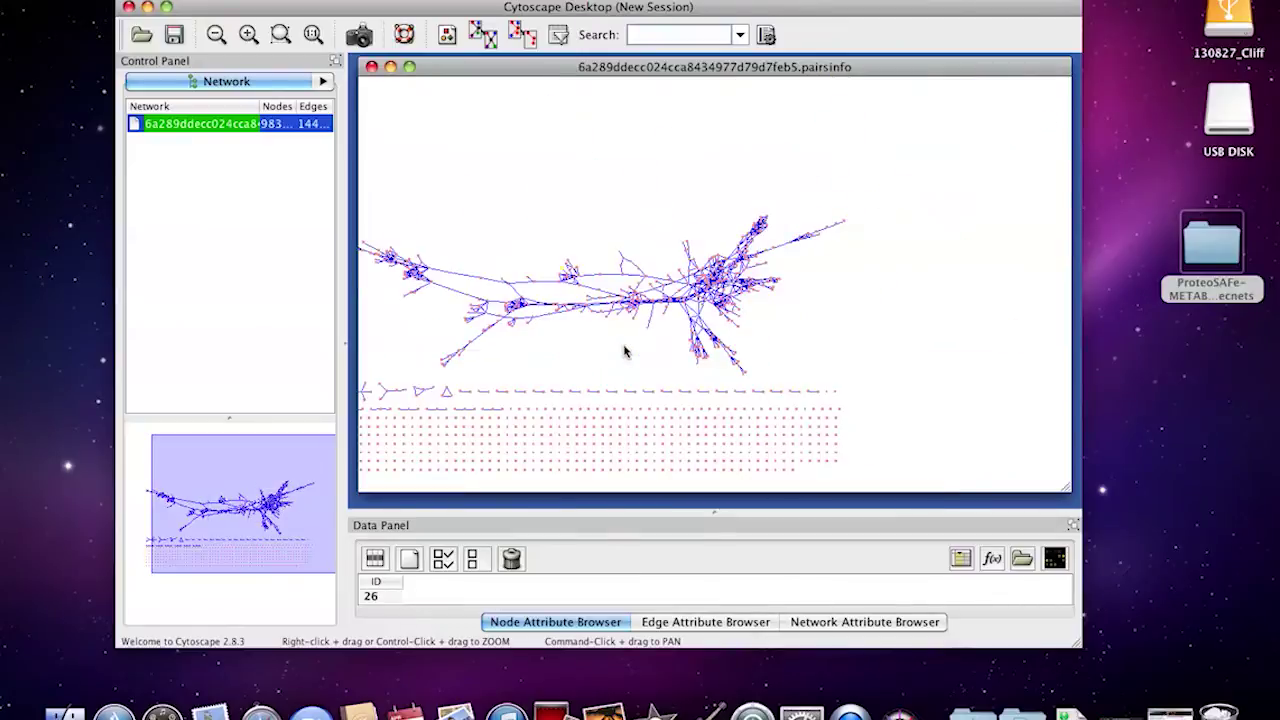
left_click_drag(241, 505, 213, 517)
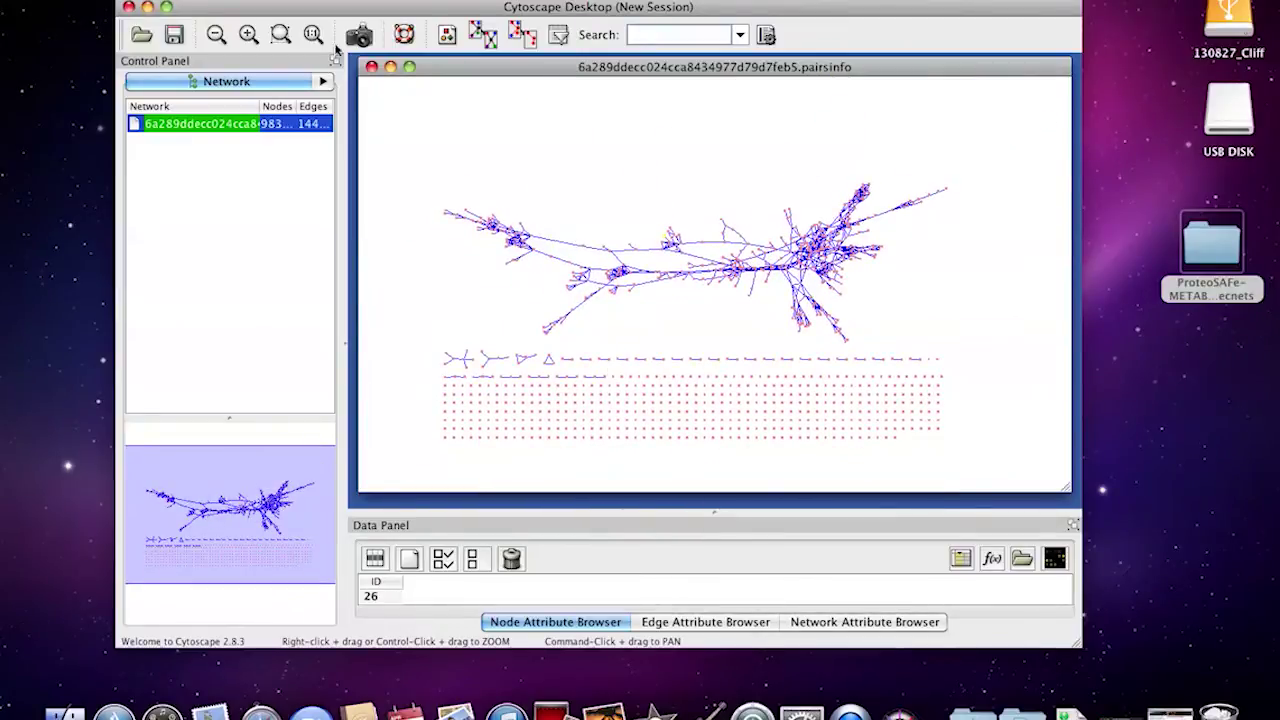
Return to the visual style mappings and start a new Node Color mapping
left_click(319, 80)
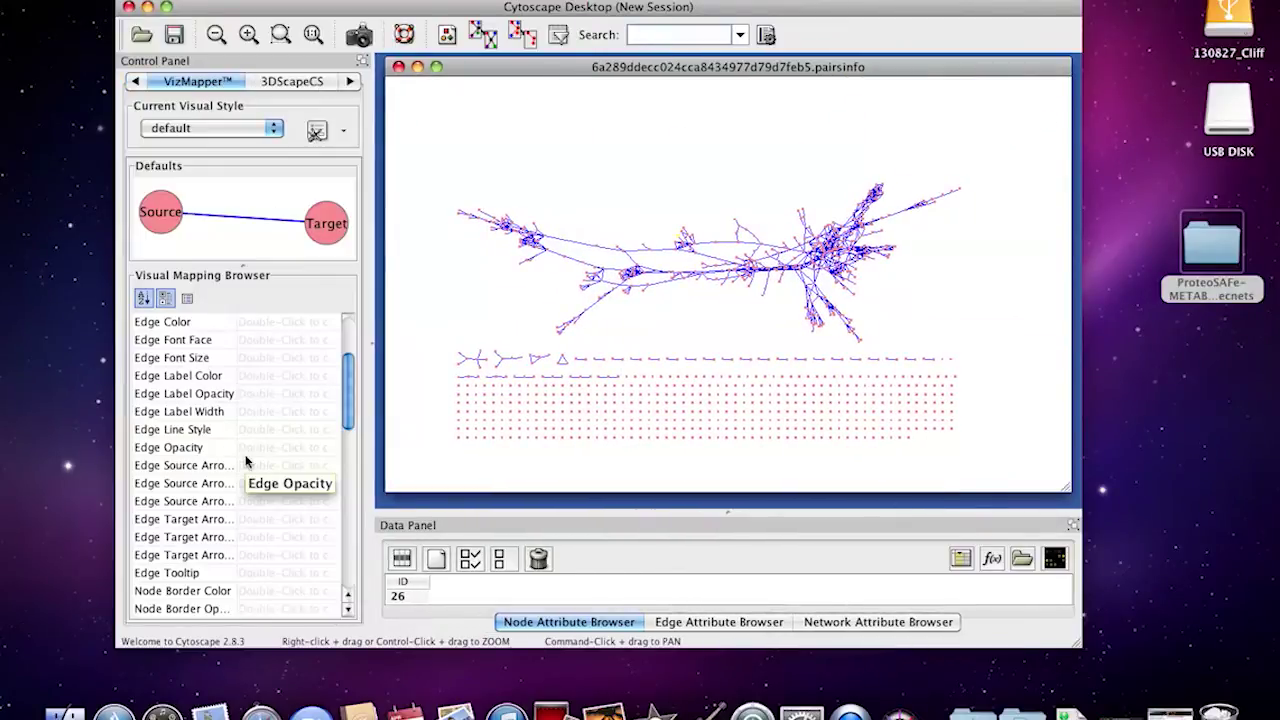
scroll(246, 461, "up", 3)
scroll(246, 461, "down", 4)
scroll(246, 461, "up", 4)
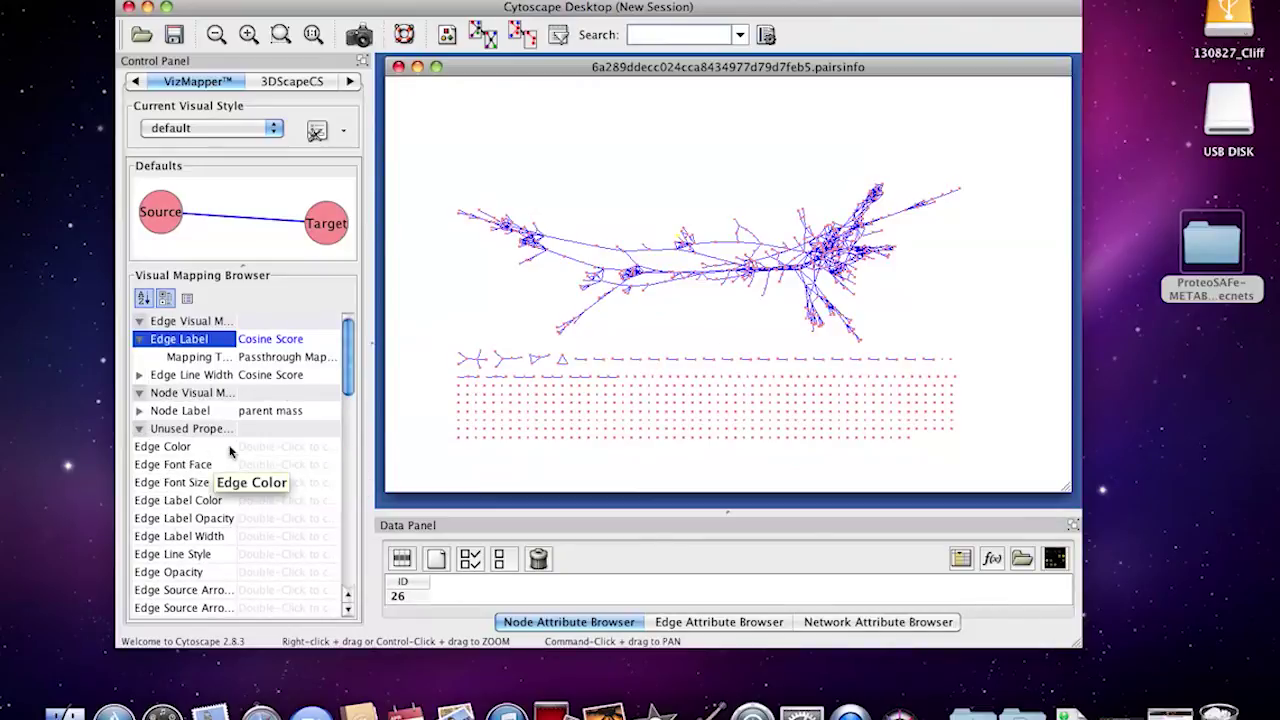
scroll(229, 451, "down", 5)
scroll(229, 451, "down", 1)
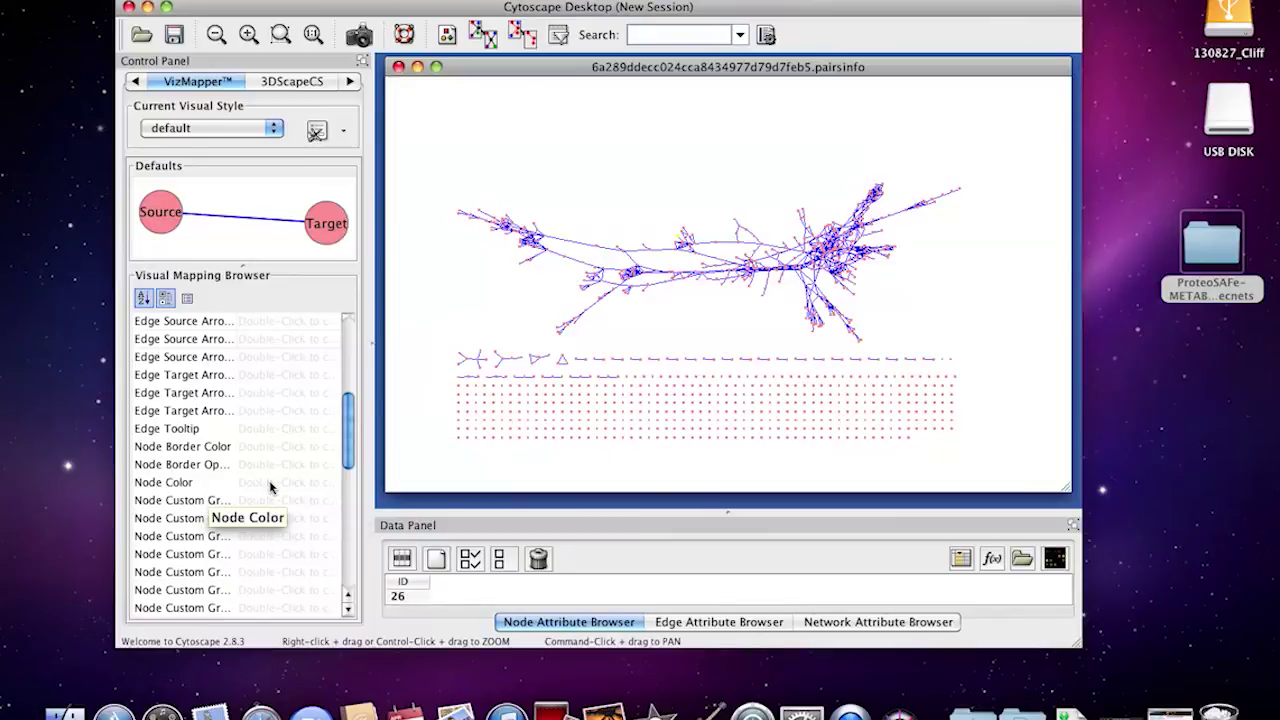
left_click(155, 483)
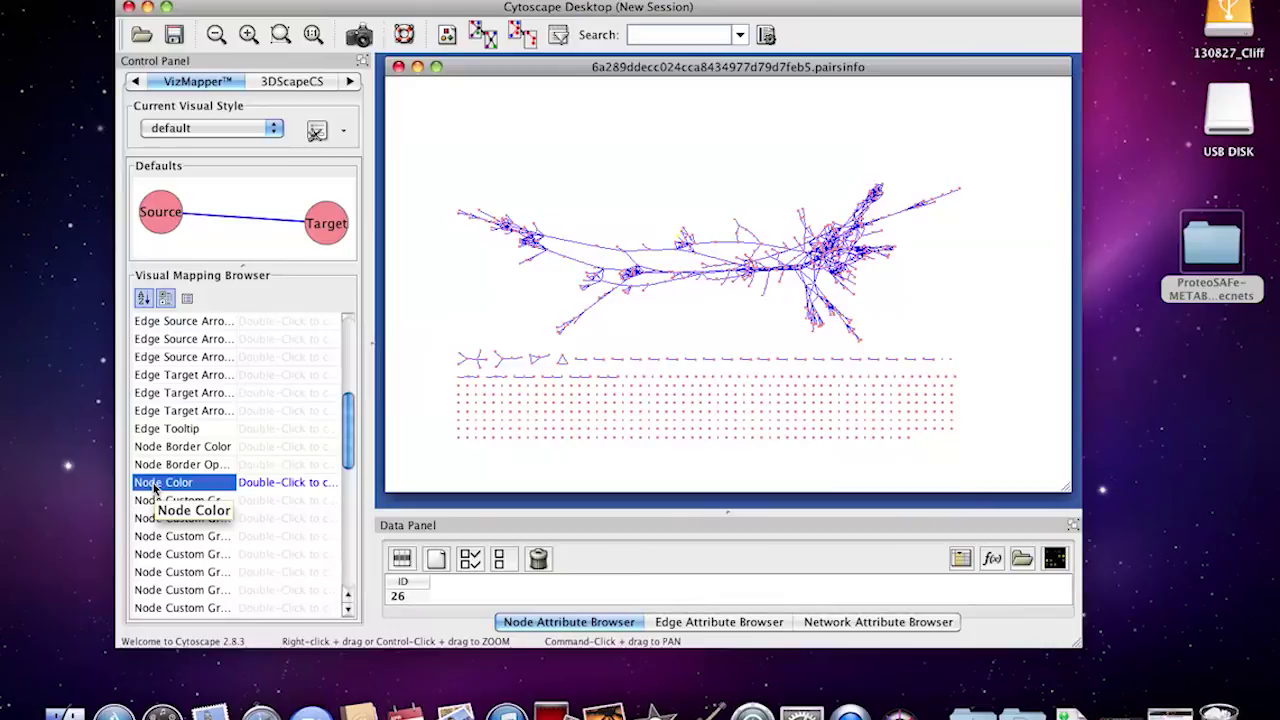
double_click(266, 484)
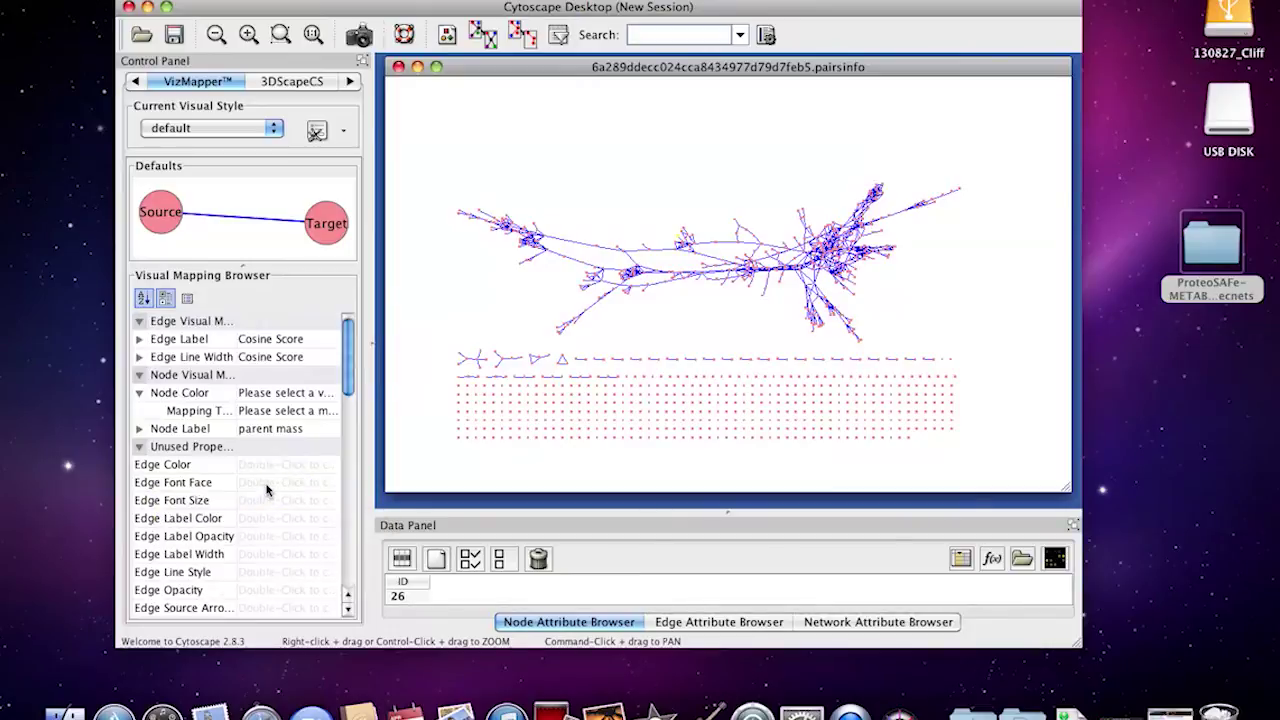
Make the Node Color mapping discrete and switch its attribute from AllGroups to DefaultGroups
left_click(285, 392)
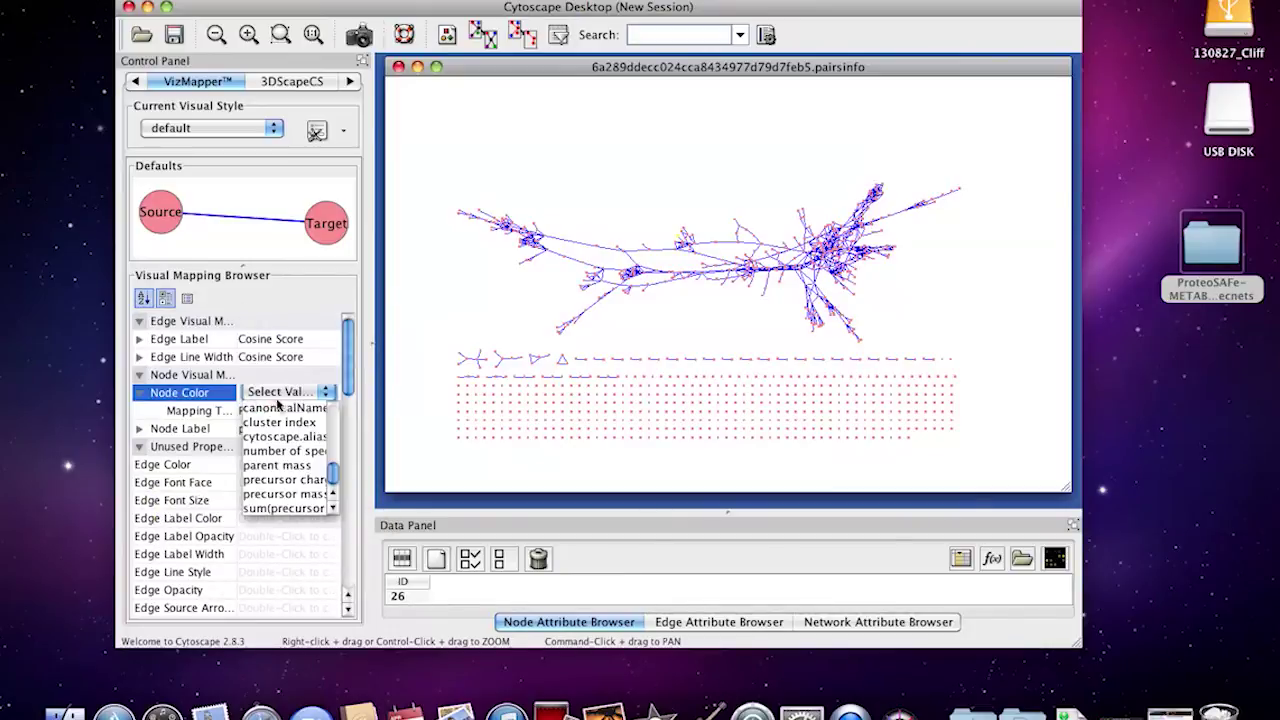
scroll(290, 440, "up", 5)
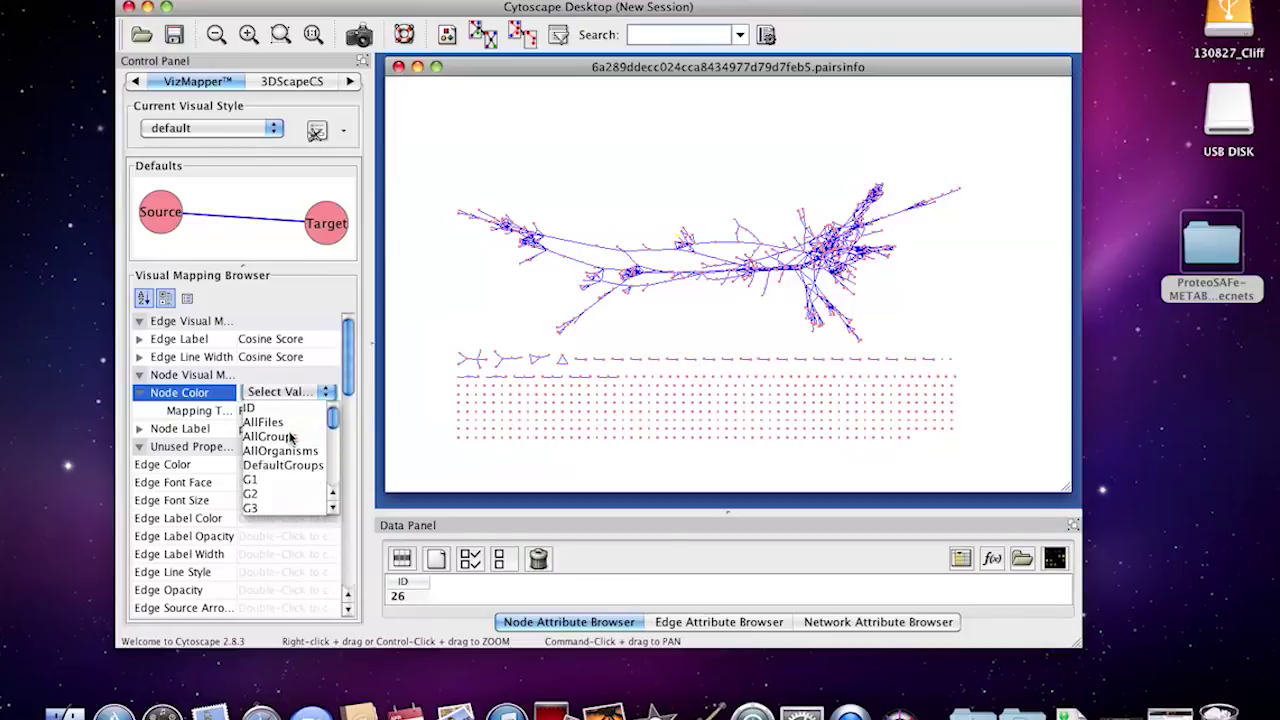
left_click(290, 437)
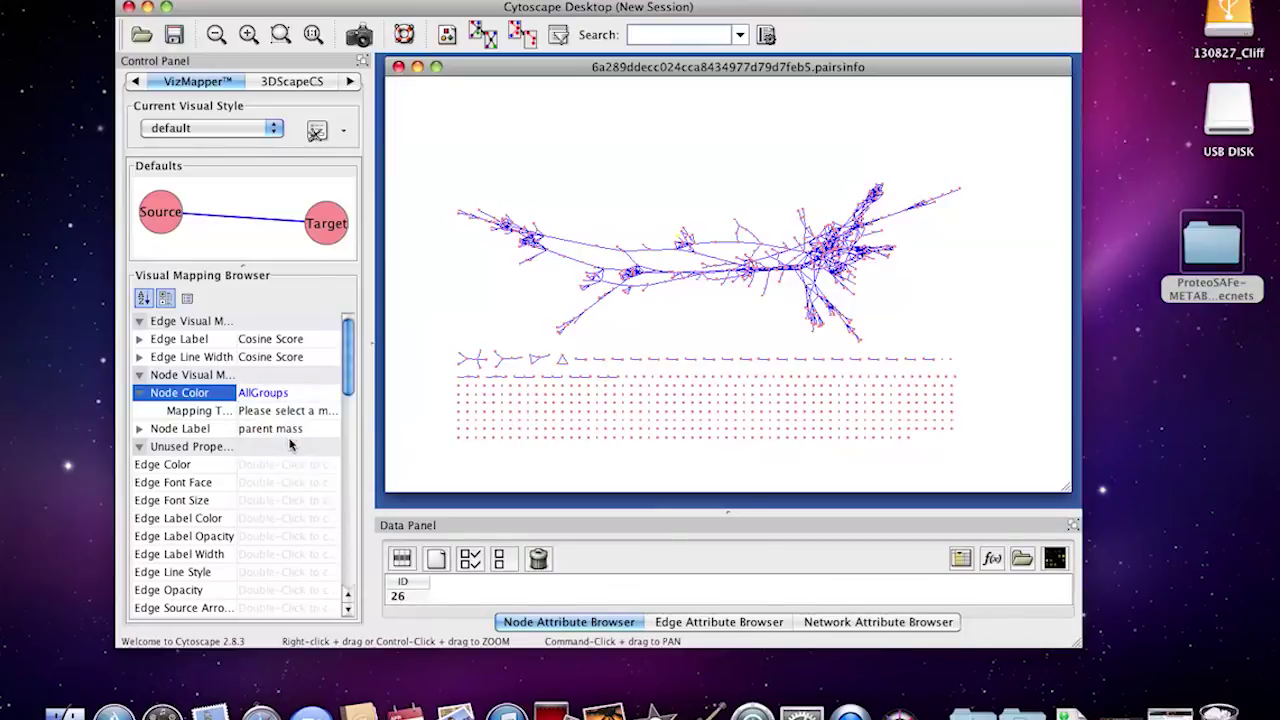
left_click(285, 410)
left_click(276, 439)
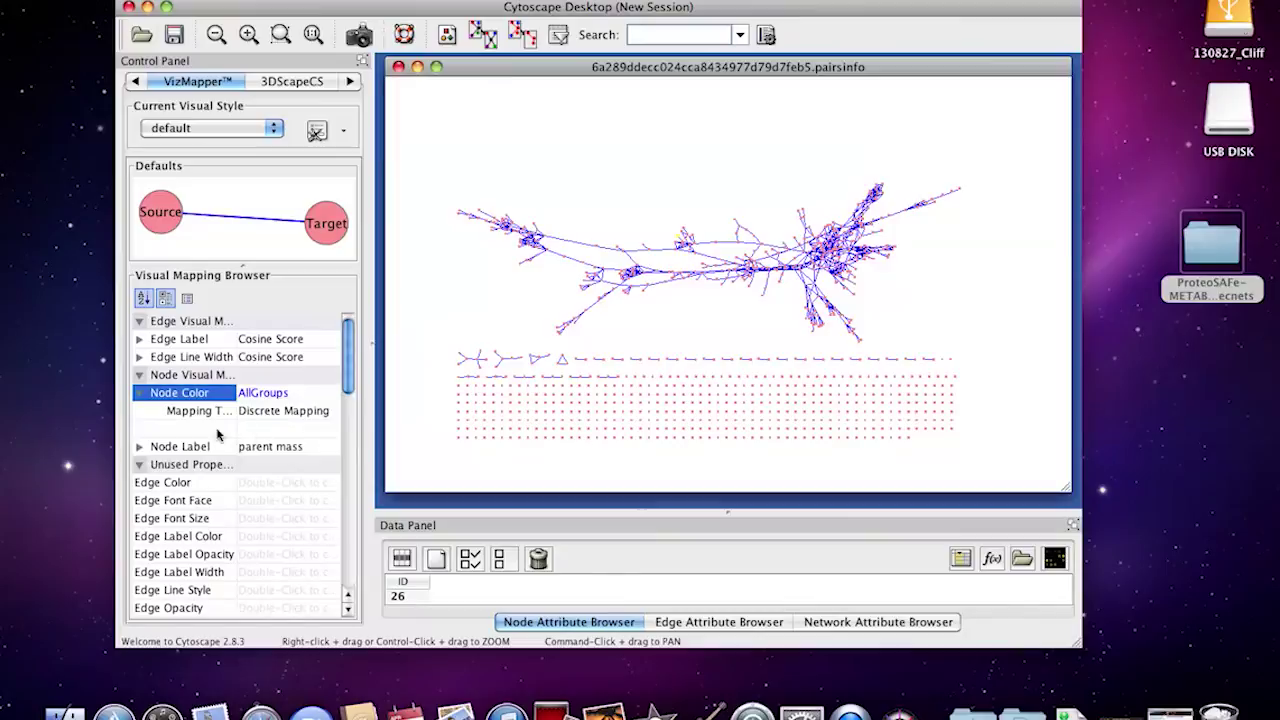
left_click(254, 432)
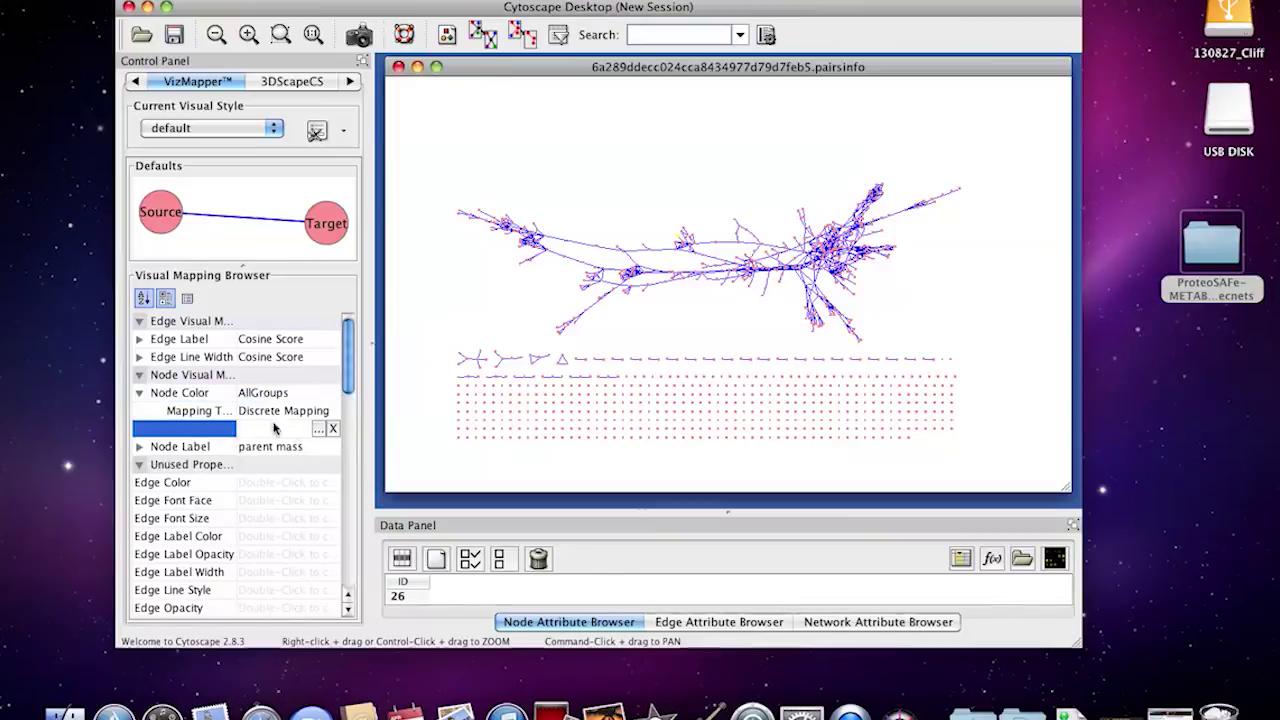
left_click(257, 400)
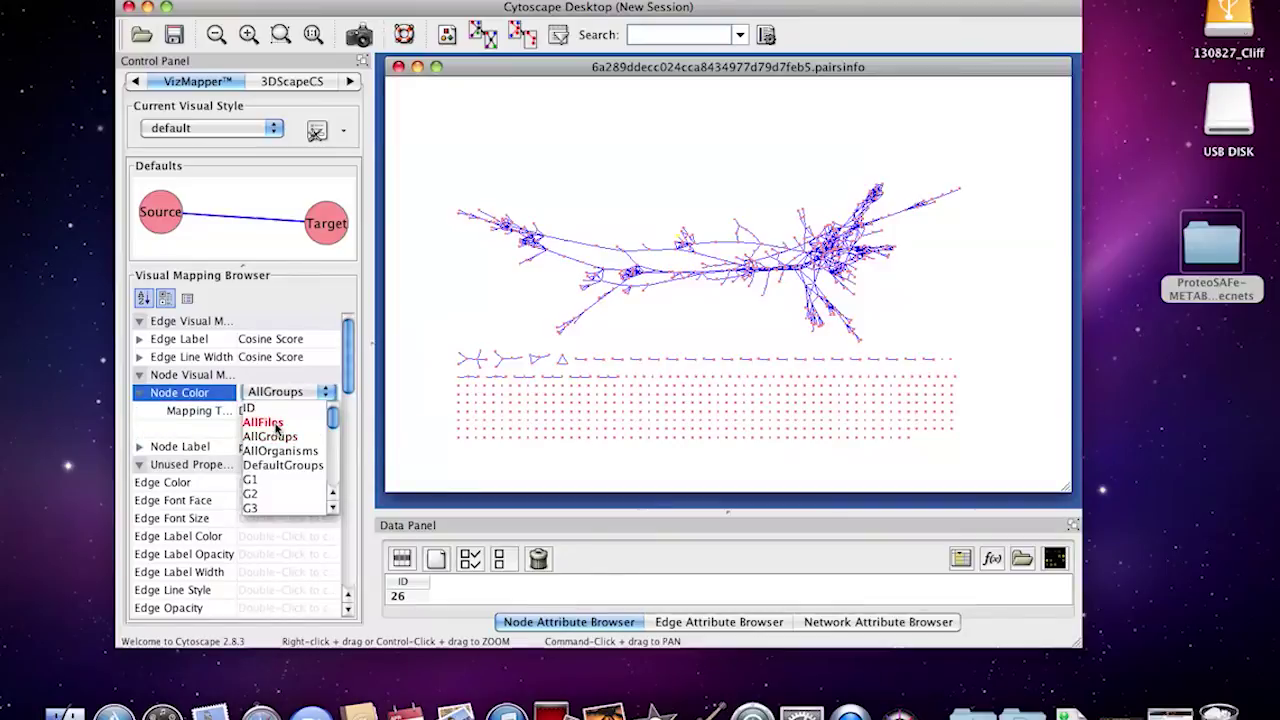
left_click(268, 466)
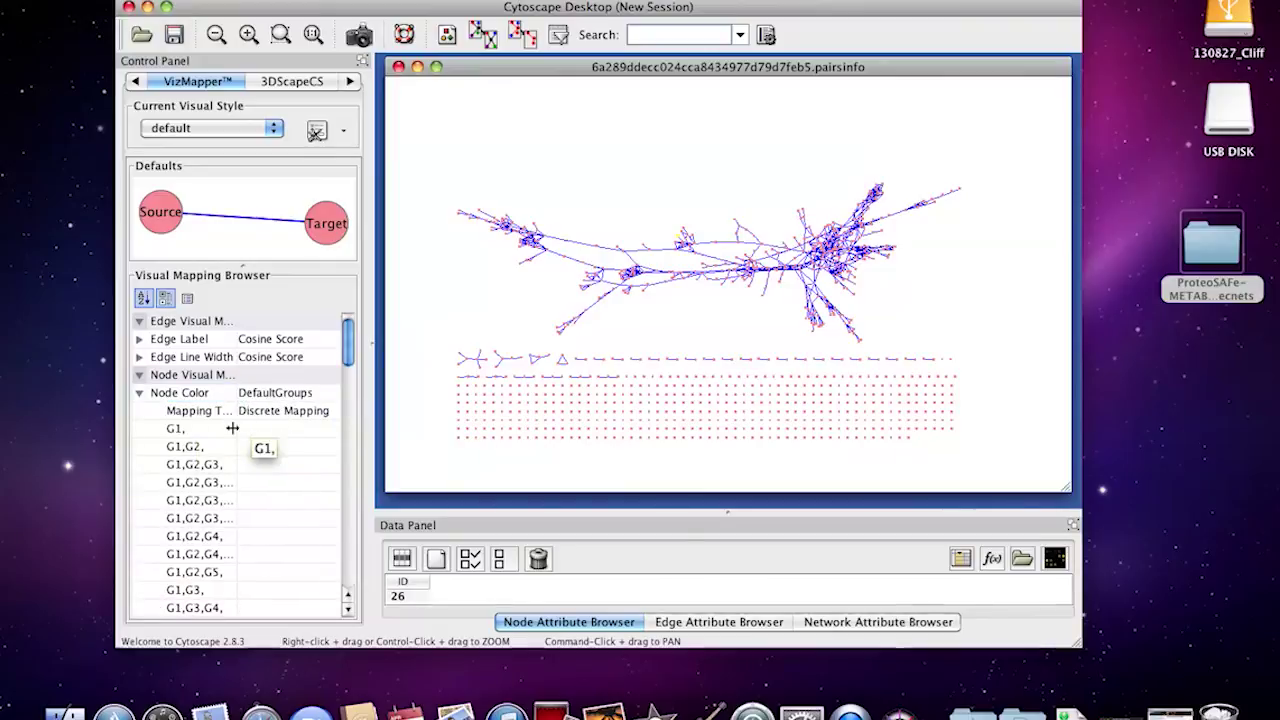
Assign cyan (0, 255, 255) to the G3 group value in the DefaultGroups colour mapping
left_click_drag(235, 375, 270, 375)
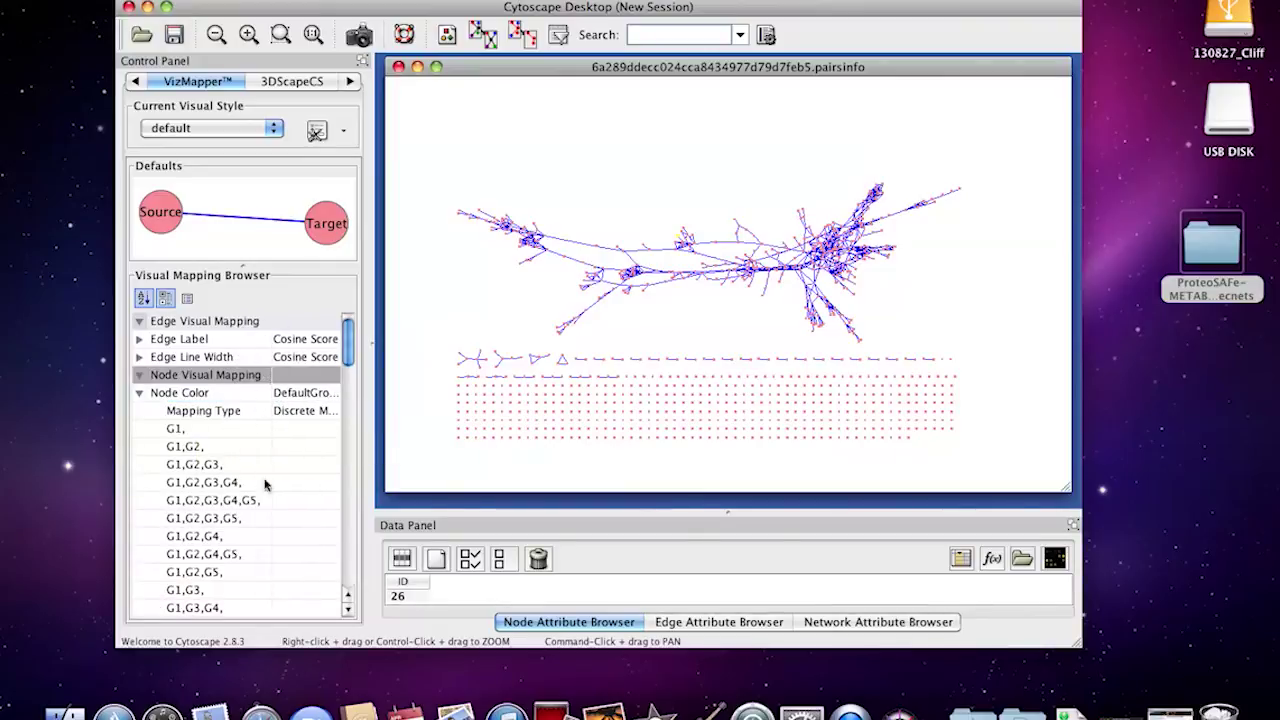
left_click(176, 428)
left_click(188, 447)
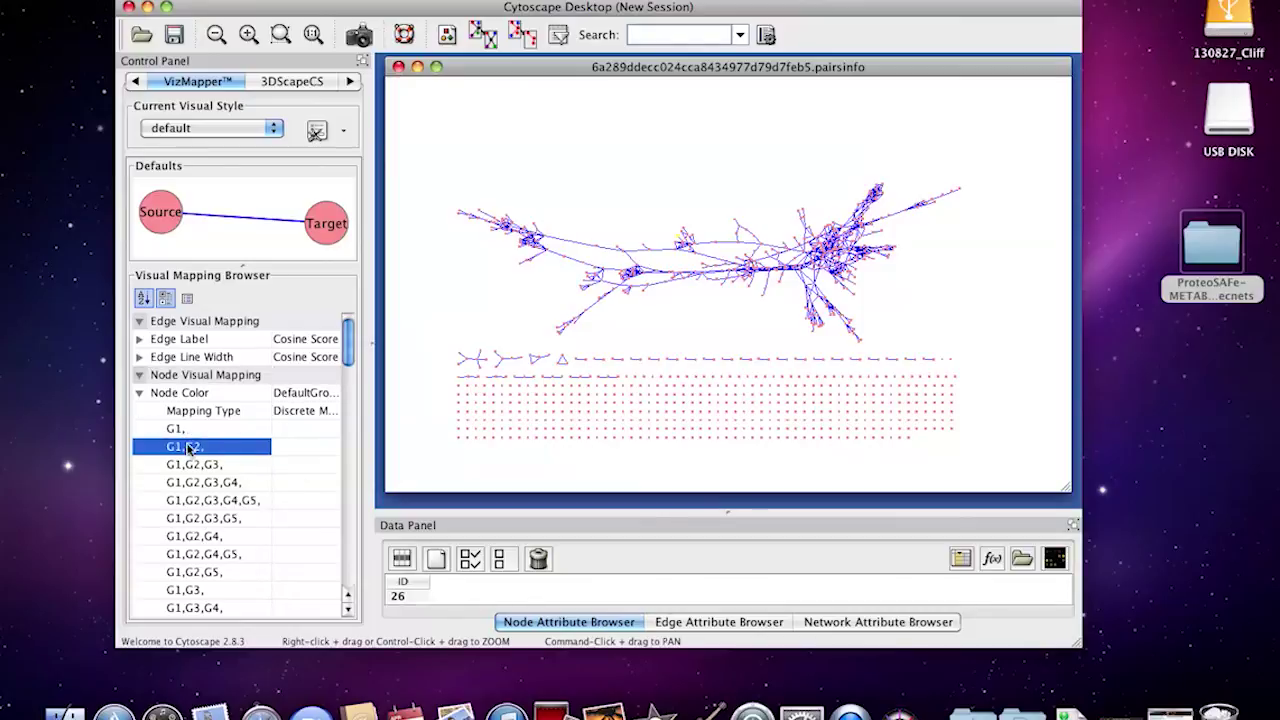
scroll(200, 520, "down", 6)
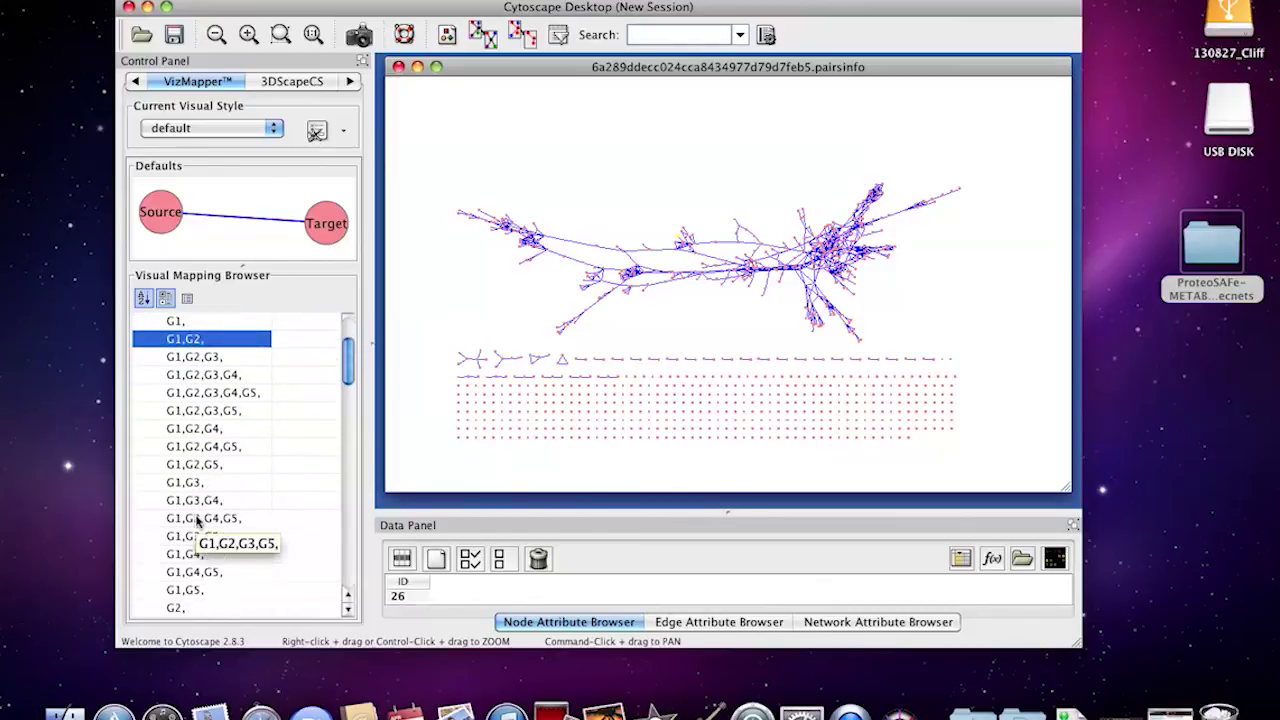
scroll(197, 520, "down", 2)
left_click(176, 430)
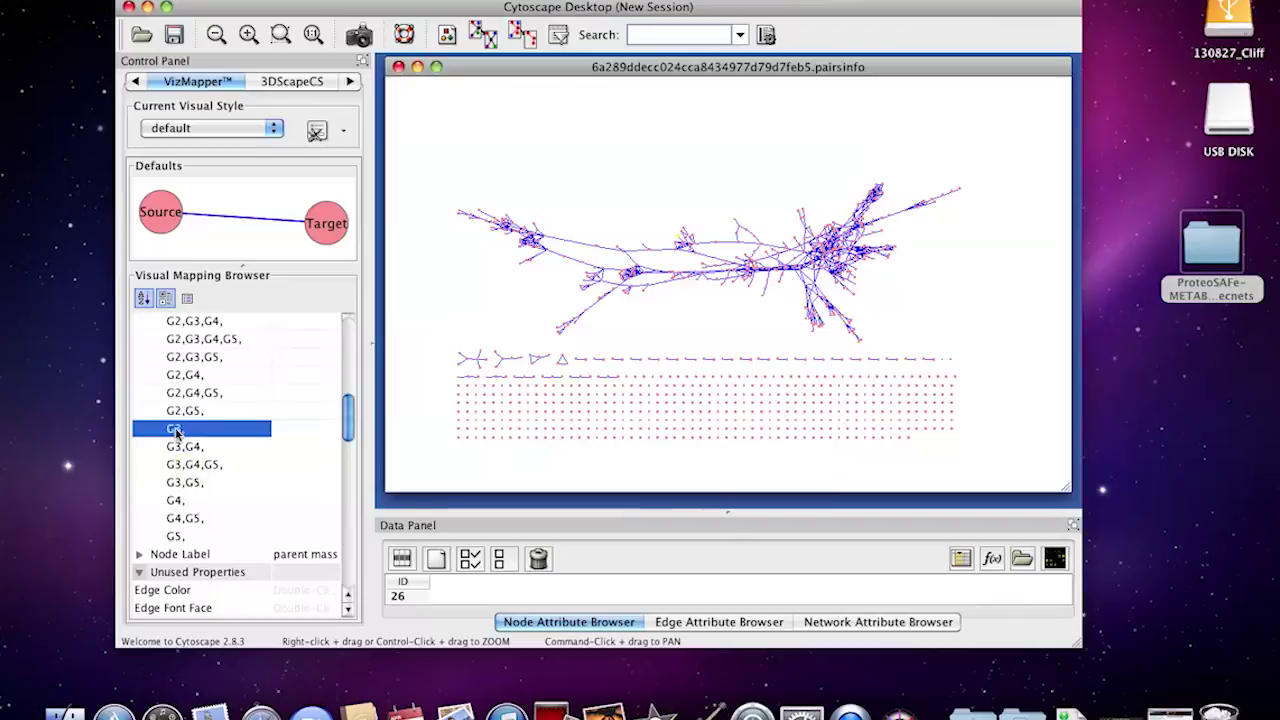
left_click(292, 434)
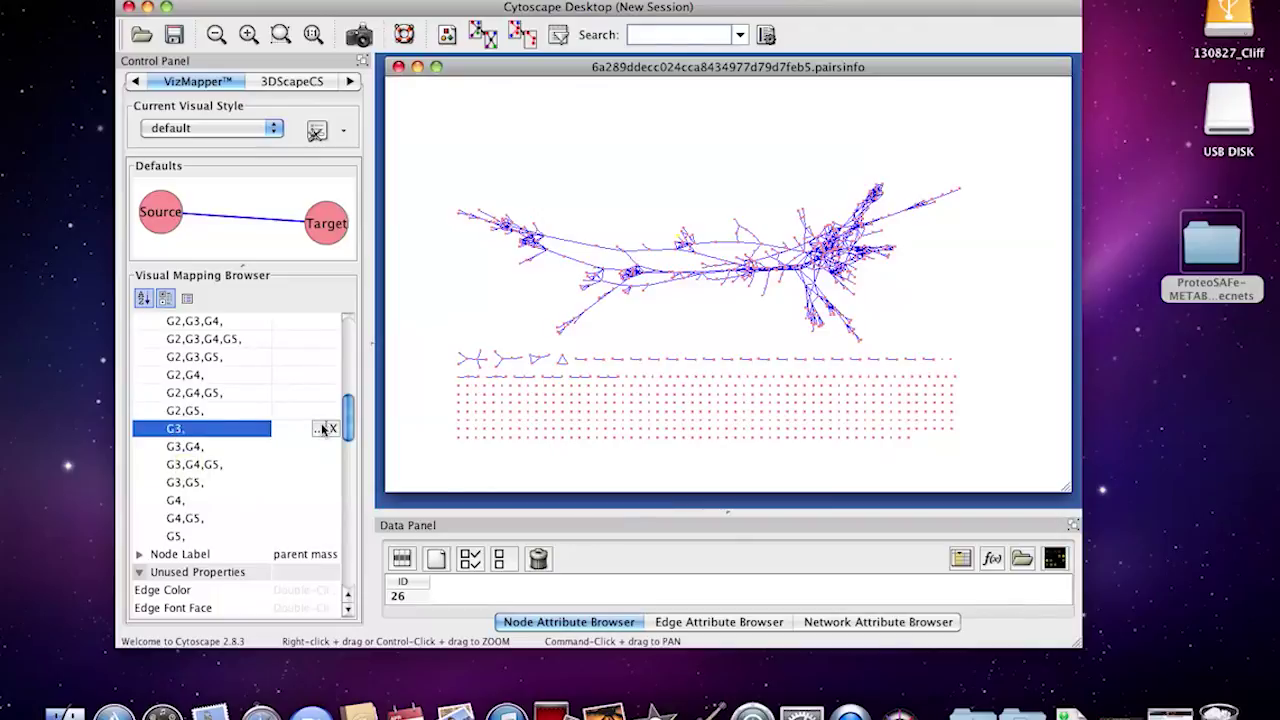
left_click(320, 430)
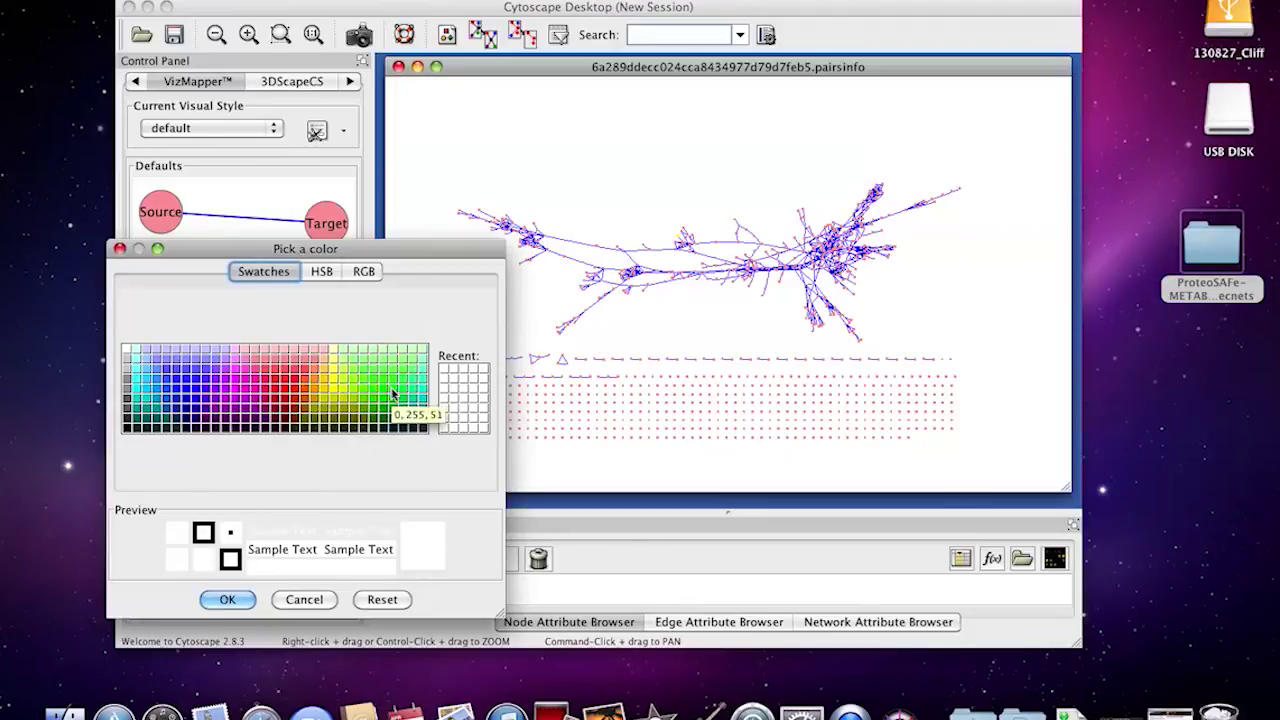
left_click(138, 393)
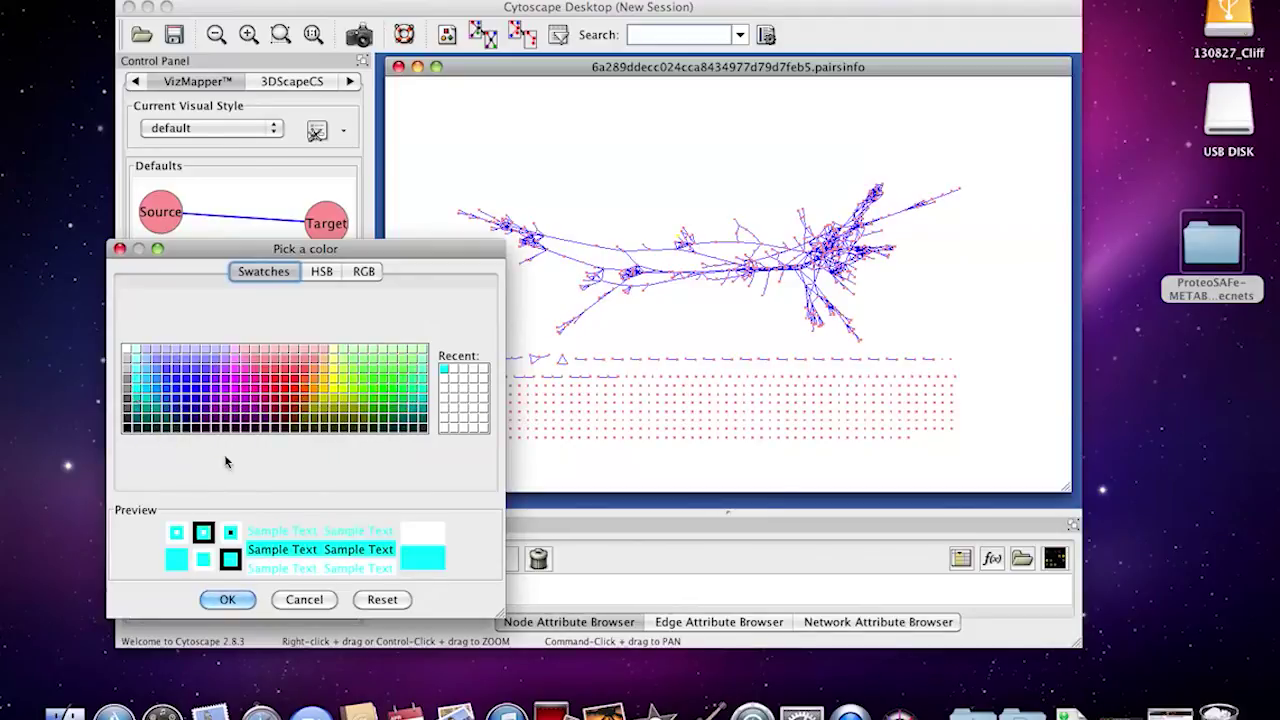
left_click(230, 599)
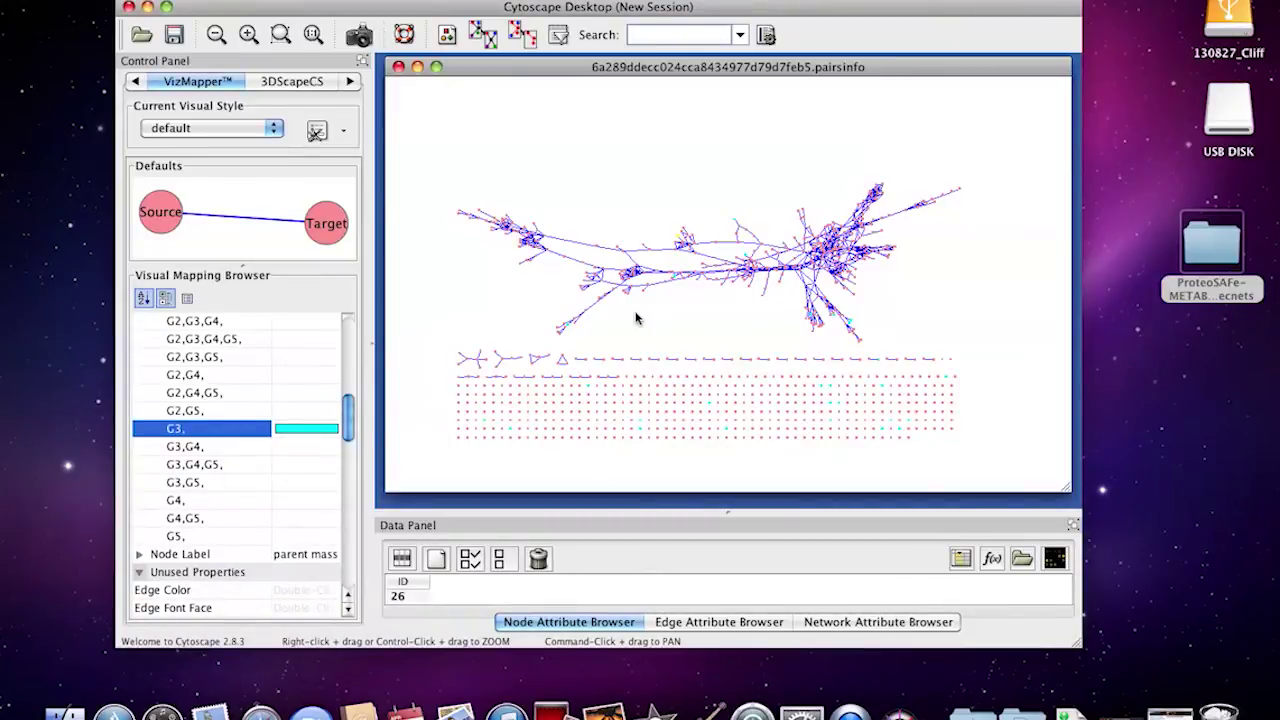
scroll(636, 318, "up", 5)
Show the network overview, pan across the network, and nudge node 158.959 down-right
left_click(139, 81)
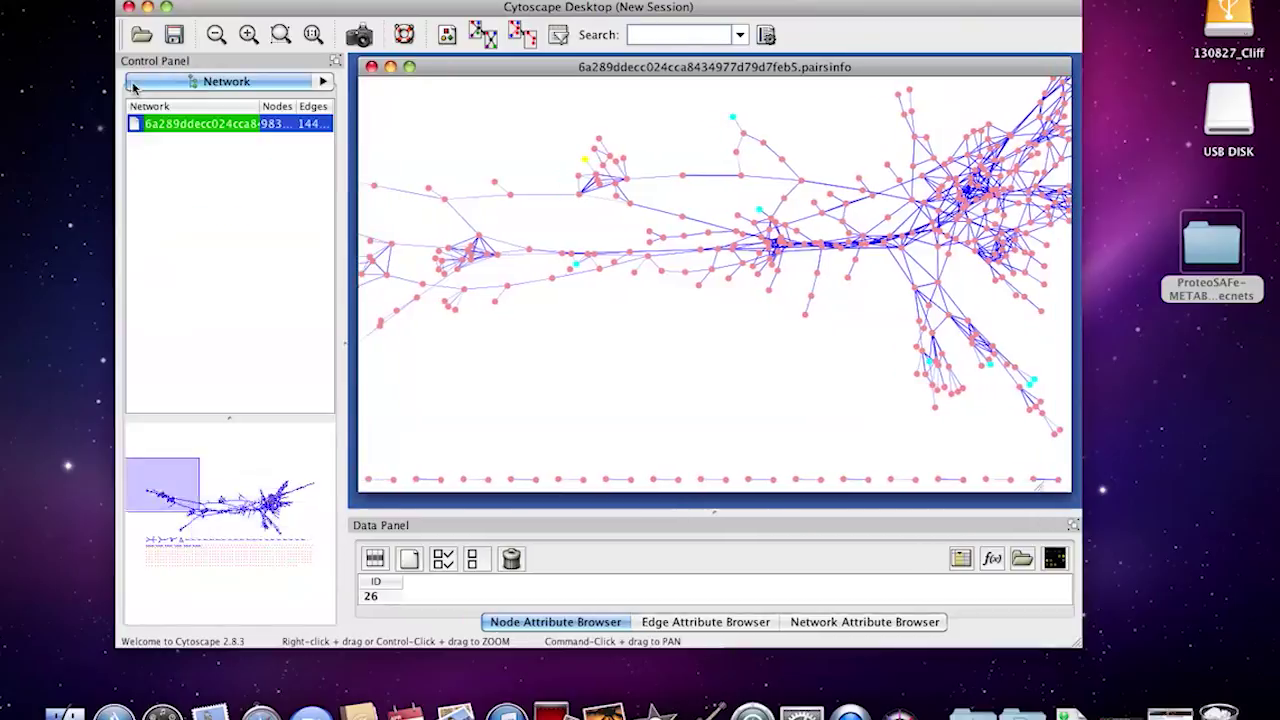
left_click_drag(258, 545, 161, 502)
left_click(660, 440)
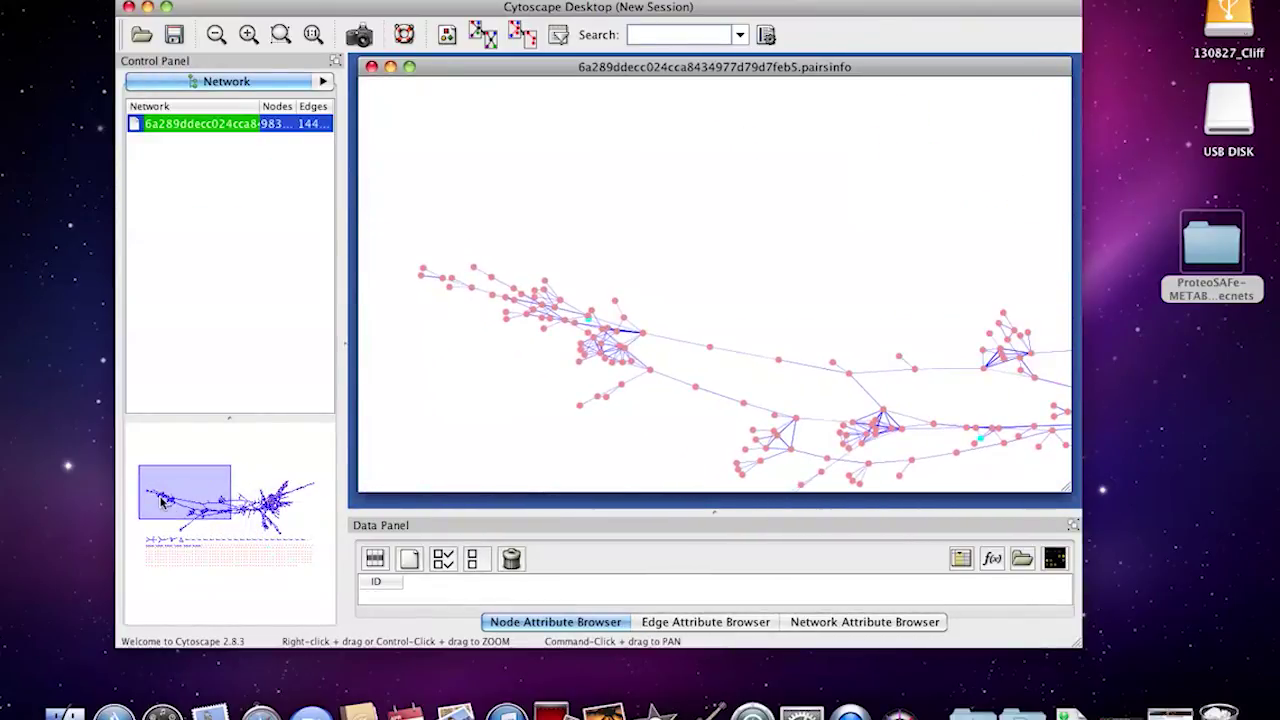
scroll(461, 410, "up", 10)
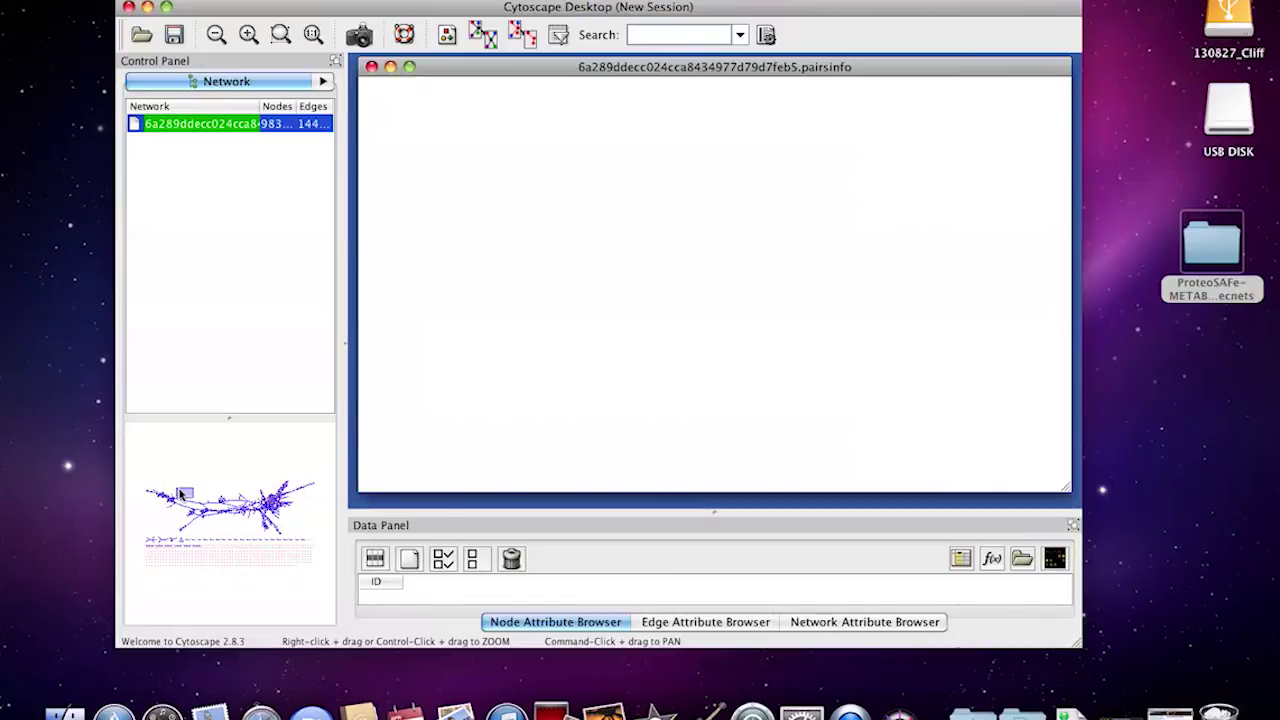
mouse_move(184, 494)
left_mouse_down()
mouse_move(145, 492)
mouse_move(167, 505)
left_mouse_up()
left_click_drag(601, 133, 617, 150)
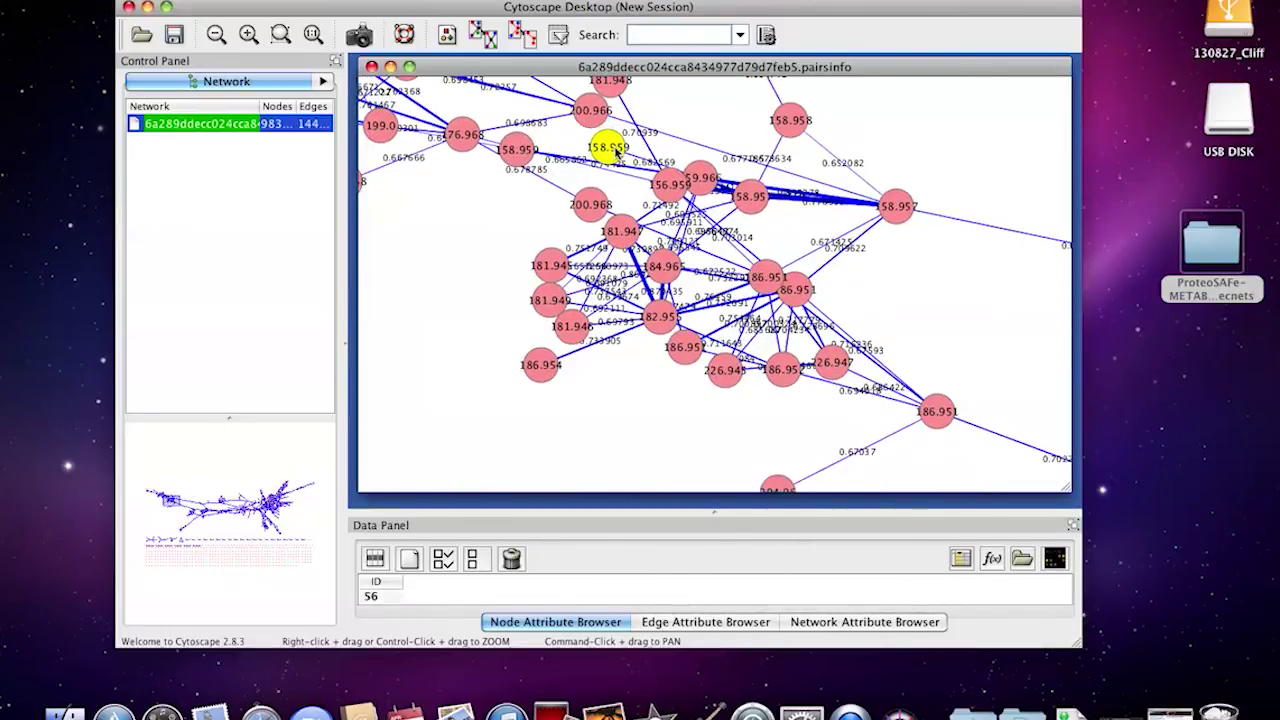
left_click(448, 270)
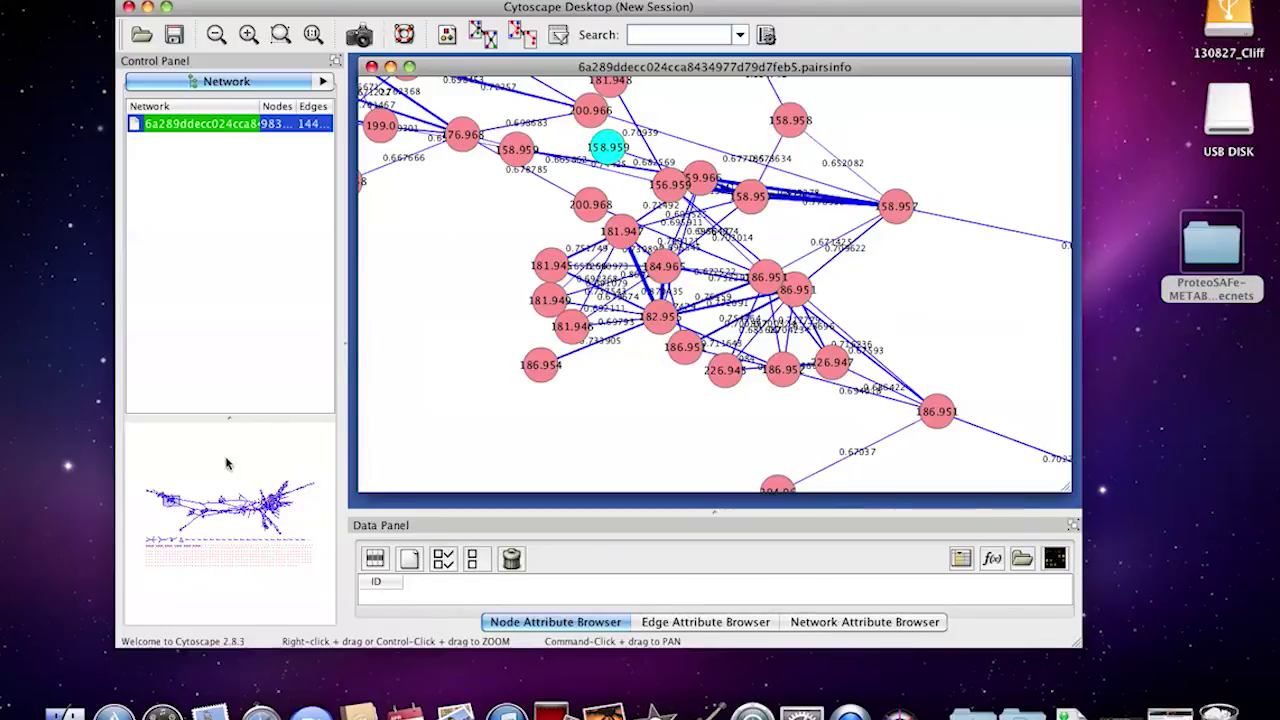
Rearrange nodes 504.328 and 515.299 and place cyan node 518.311 beside 504.328
left_click_drag(182, 506, 268, 526)
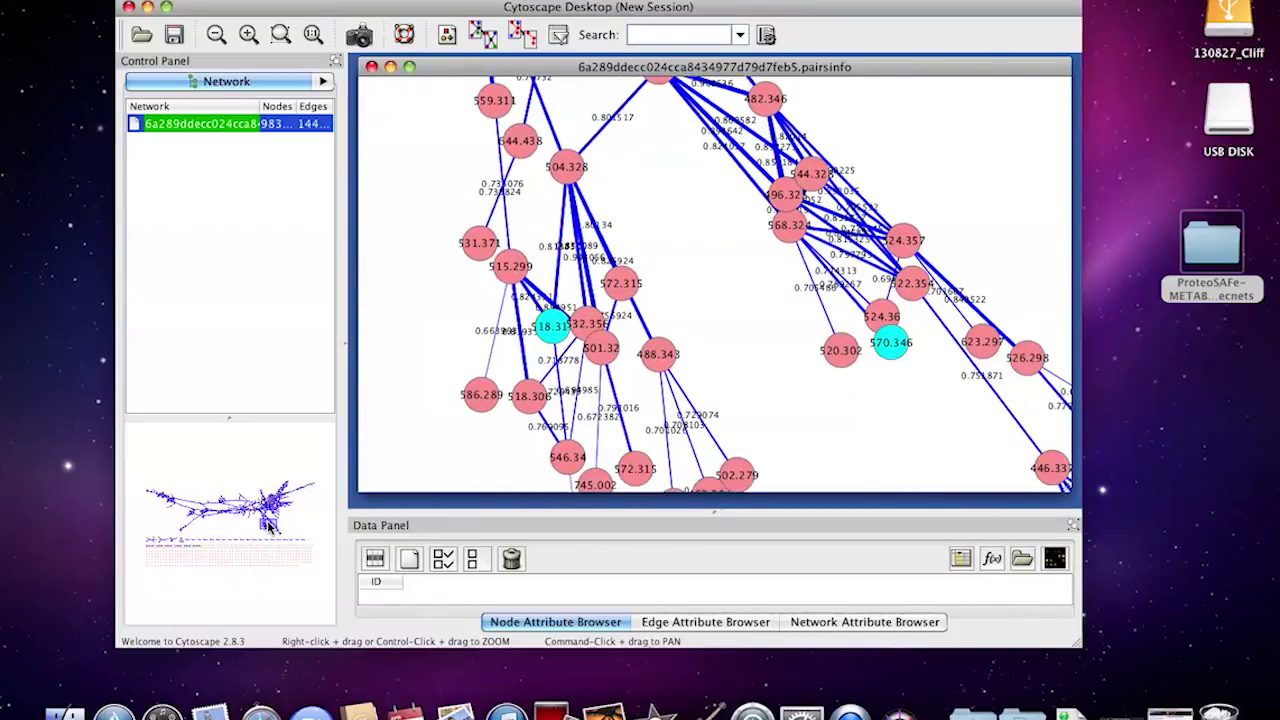
left_click_drag(268, 527, 267, 526)
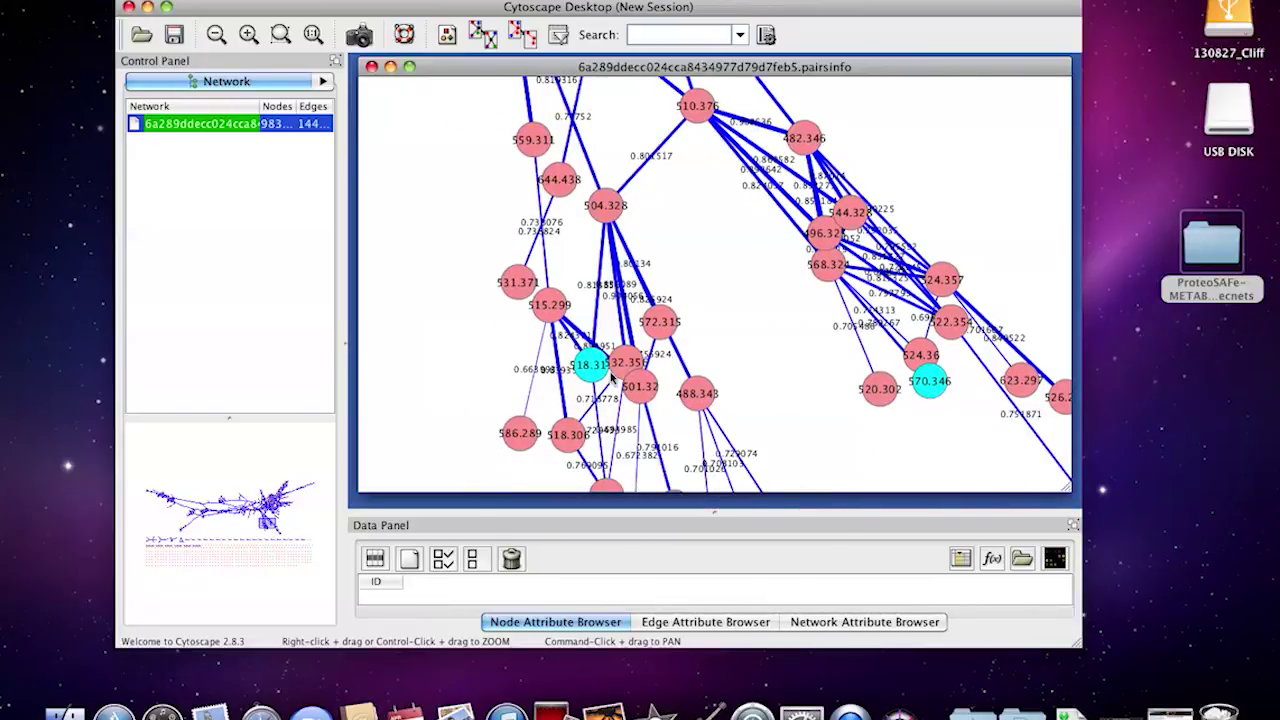
left_click_drag(594, 368, 728, 250)
left_click_drag(608, 218, 652, 210)
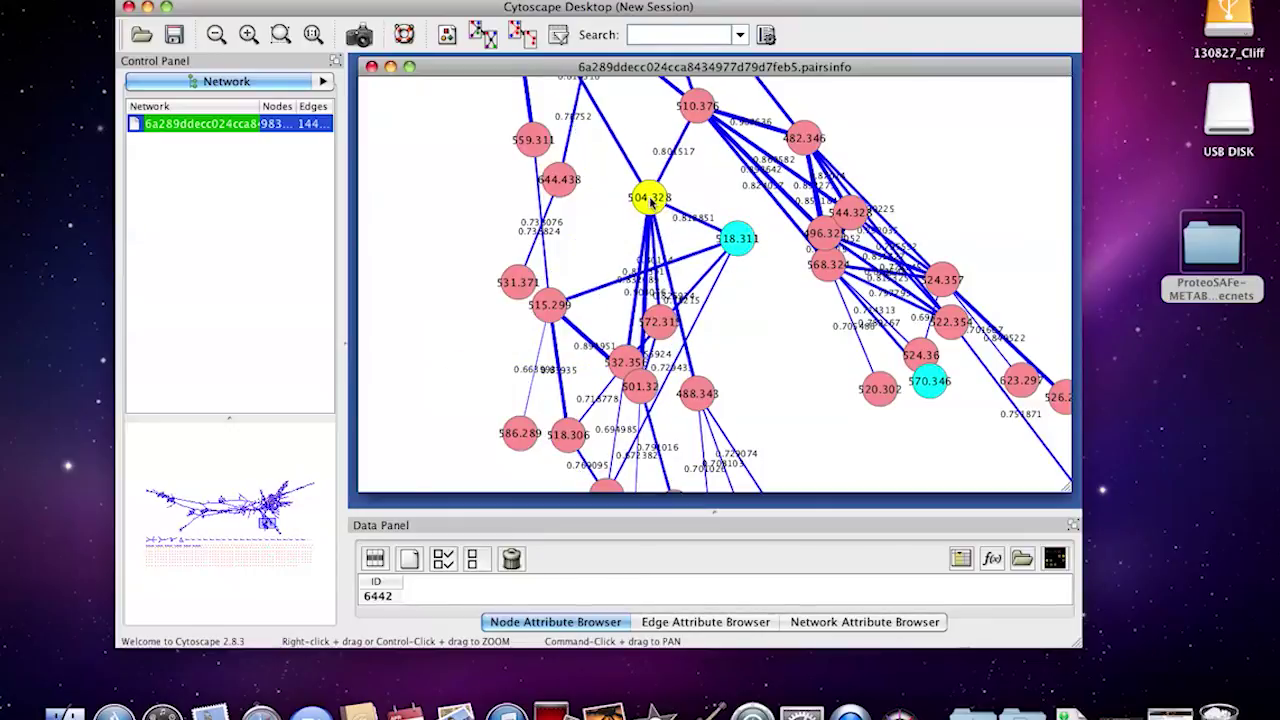
left_click_drag(549, 306, 574, 307)
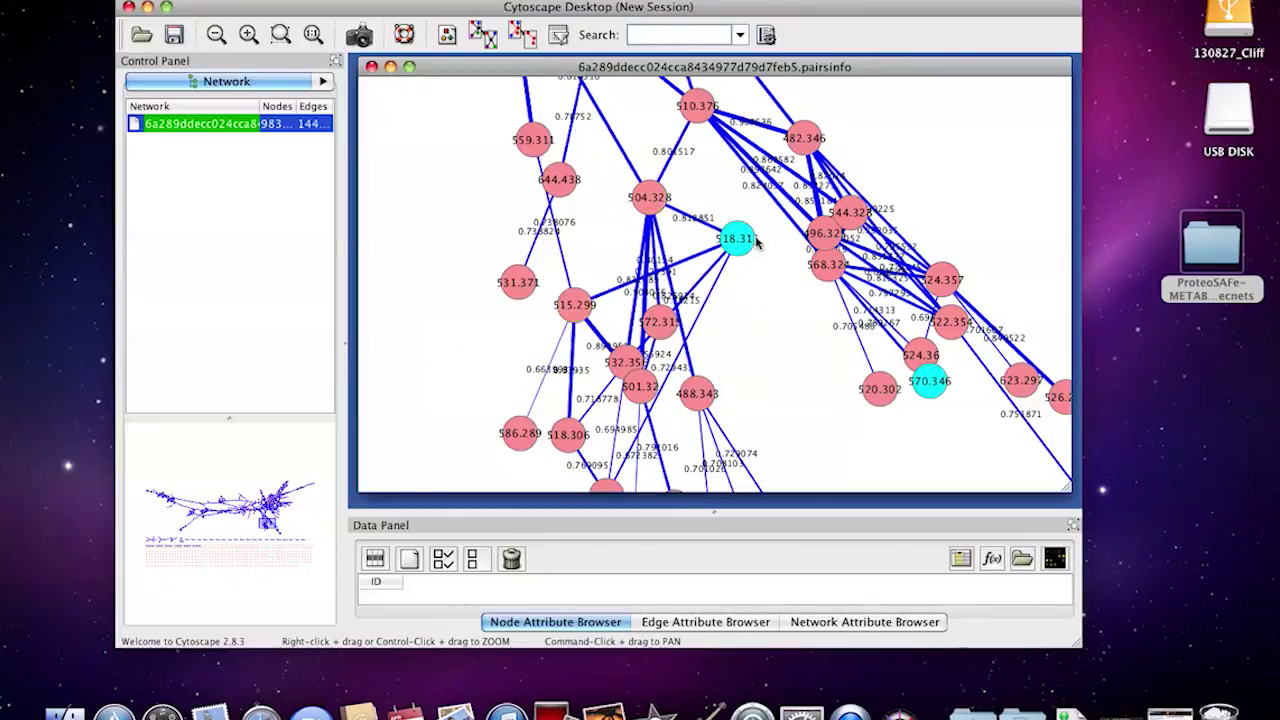
left_click_drag(755, 242, 731, 257)
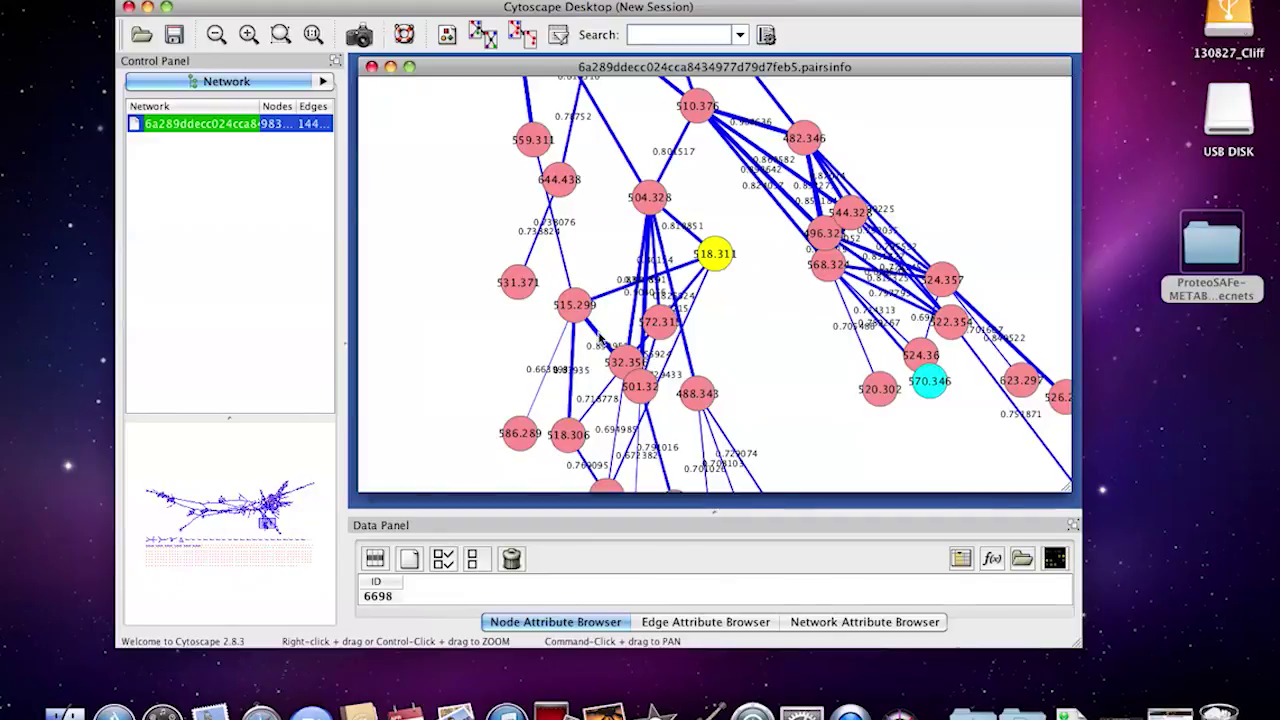
scroll(600, 338, "down", 10)
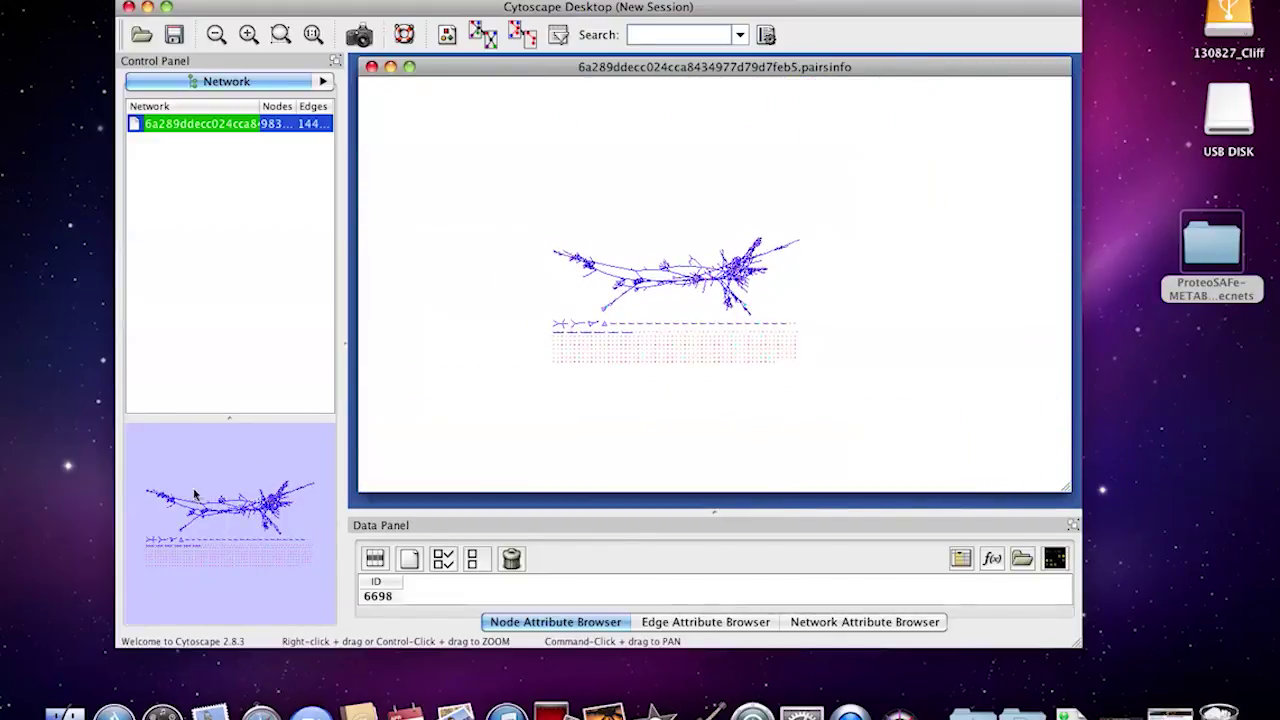
Zoom out until the whole network fits and shift it slightly right to recentre
scroll(529, 386, "up", 5)
scroll(531, 383, "down", 2)
scroll(531, 384, "down", 2)
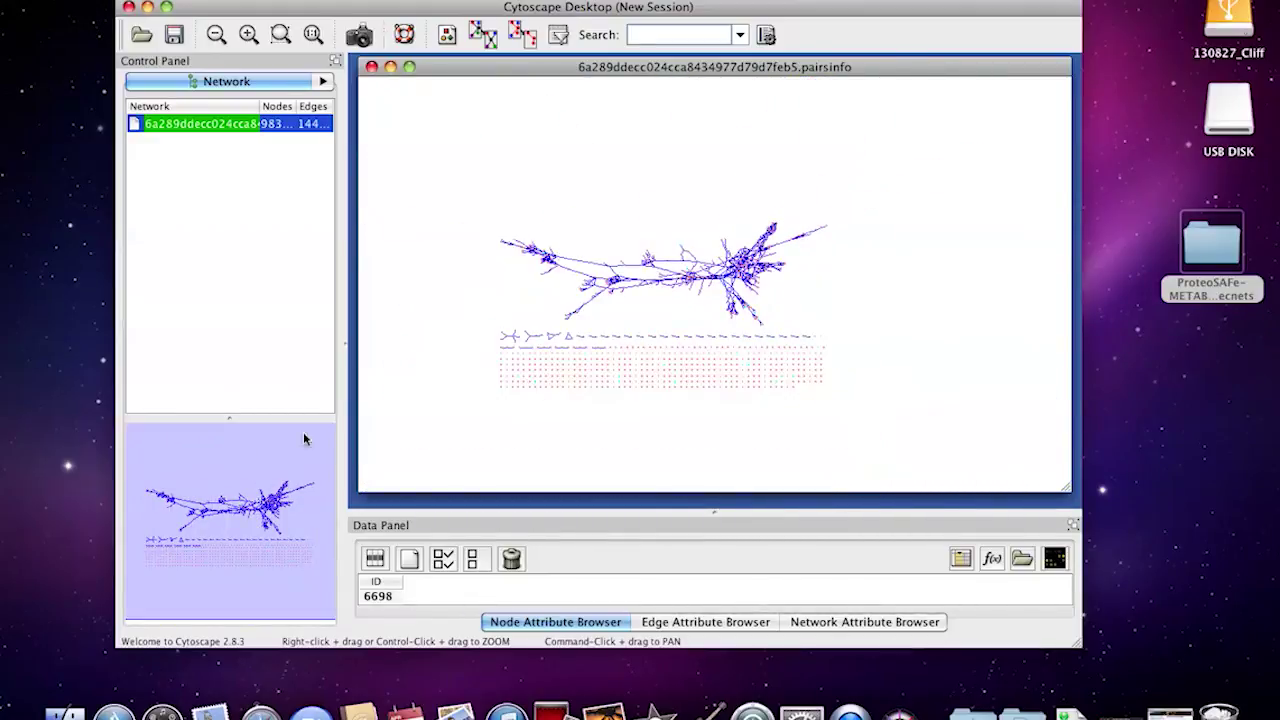
left_click_drag(305, 439, 249, 451)
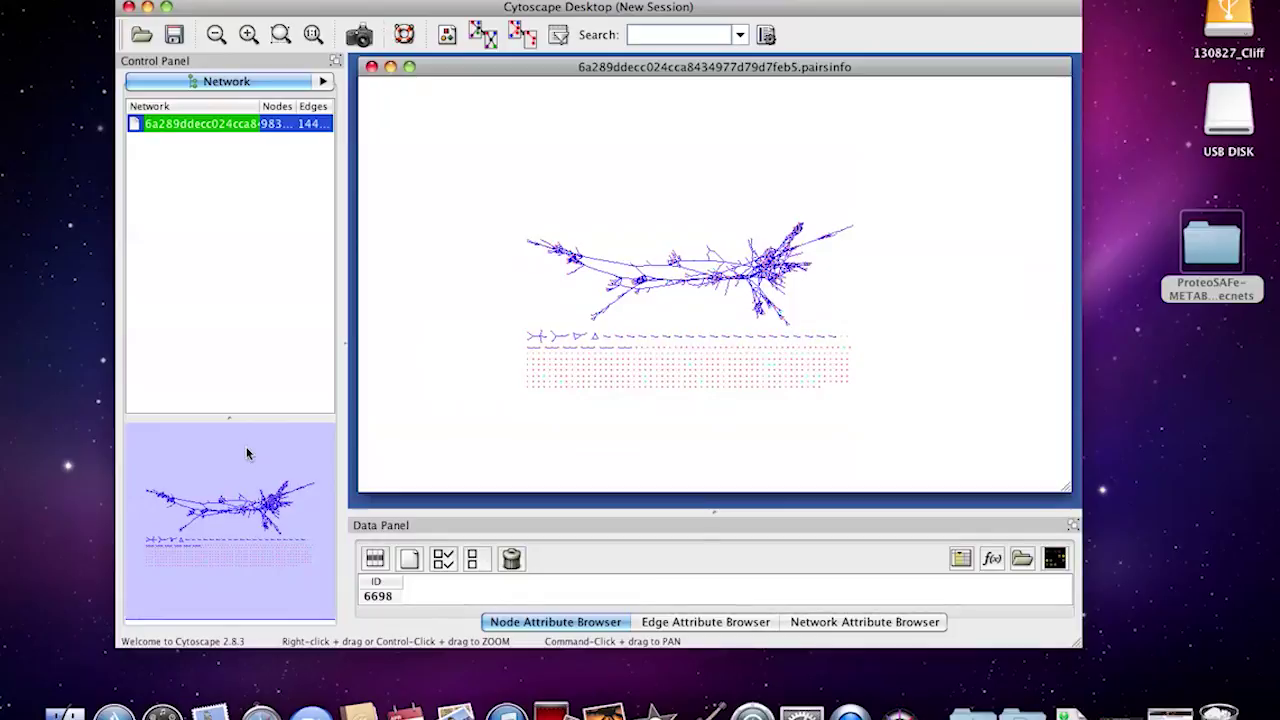